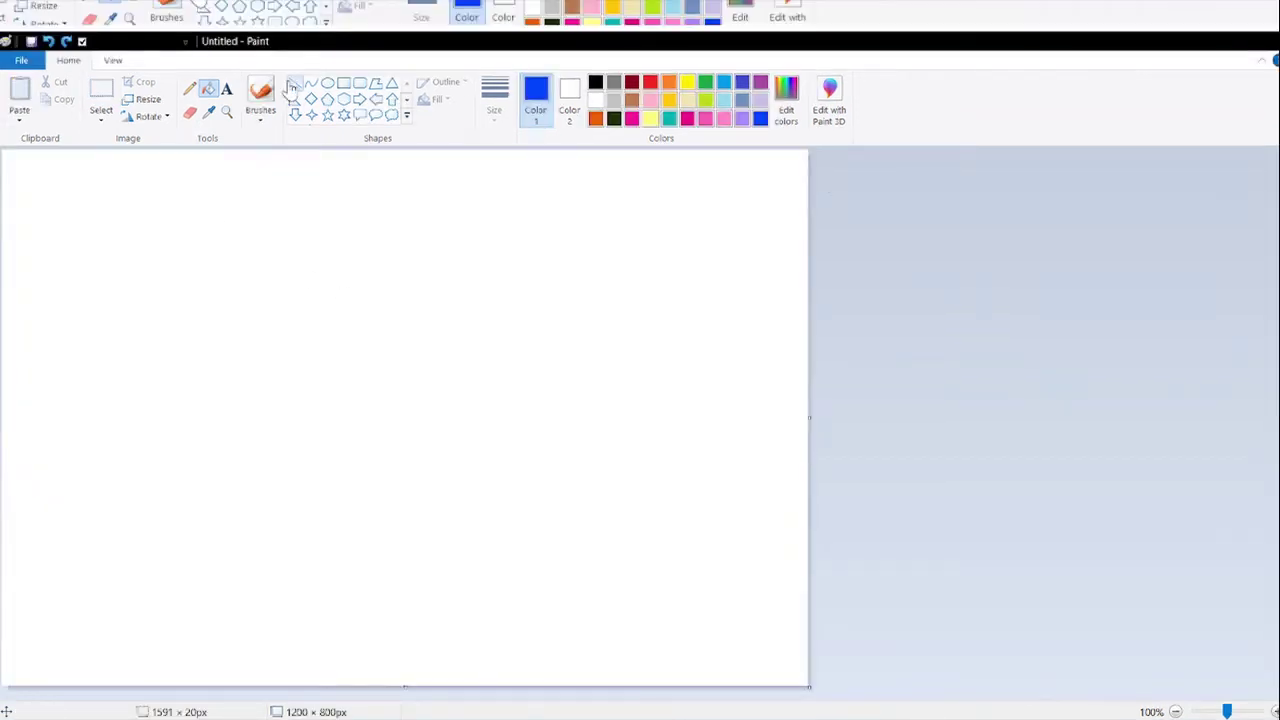
# - Divide the canvas with a full-width horizontal pink line, filling the area below it pink and the area above it light yellow
pyautogui.click(705, 119)
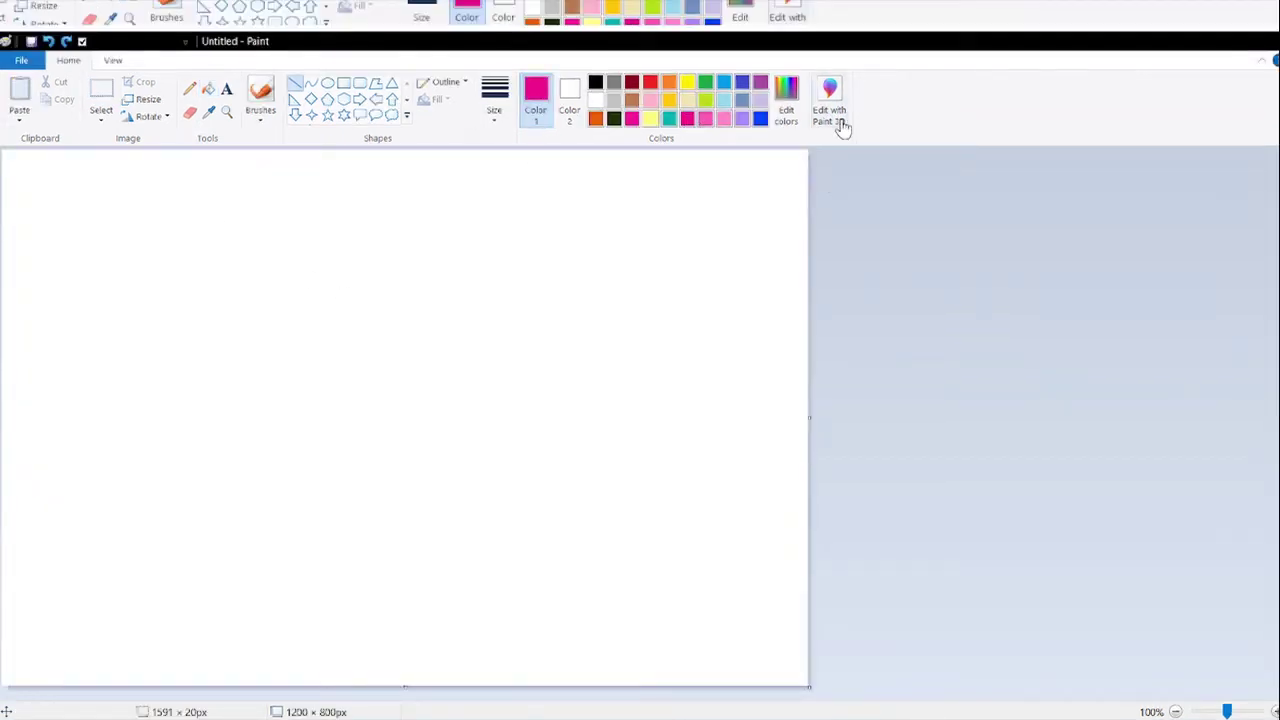
pyautogui.moveTo(3, 427)
pyautogui.mouseDown()
pyautogui.moveTo(865, 431)
pyautogui.moveTo(3, 424)
pyautogui.mouseUp()
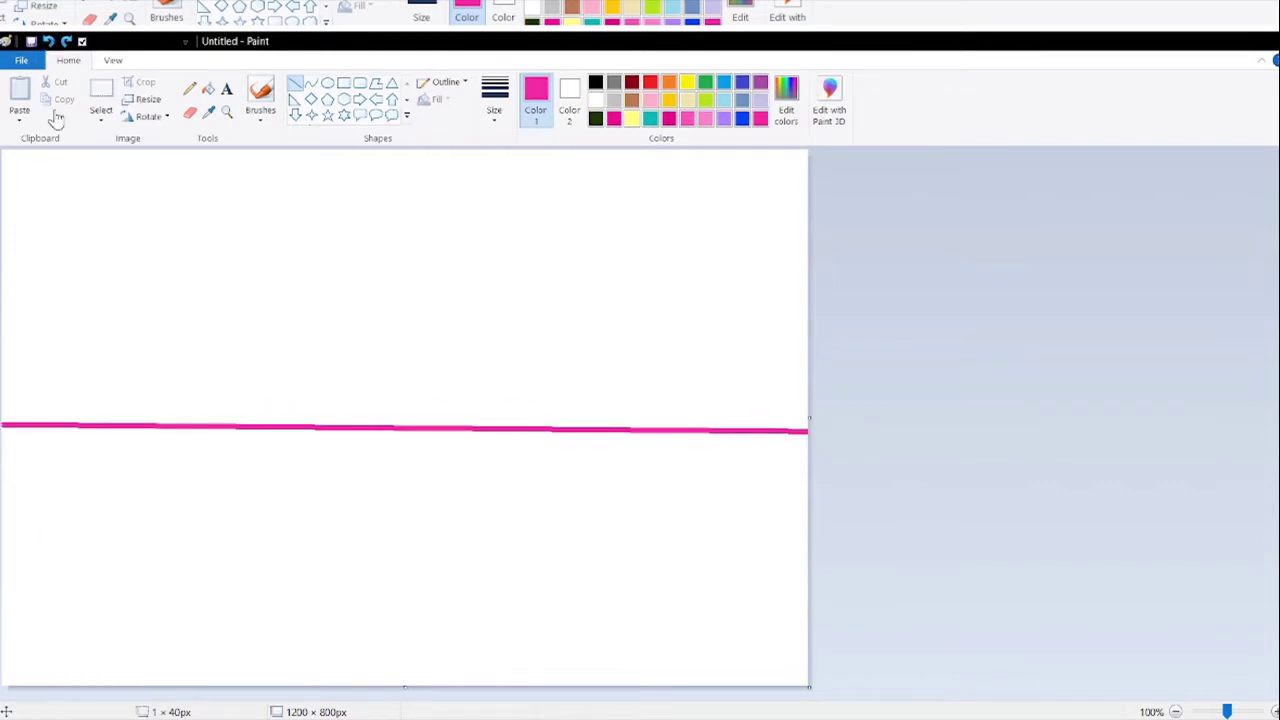
pyautogui.click(48, 41)
pyautogui.moveTo(13, 393)
pyautogui.mouseDown()
pyautogui.moveTo(816, 393)
pyautogui.moveTo(2, 376)
pyautogui.moveTo(2, 393)
pyautogui.moveTo(26, 390)
pyautogui.mouseUp()
pyautogui.click(208, 88)
pyautogui.click(380, 450)
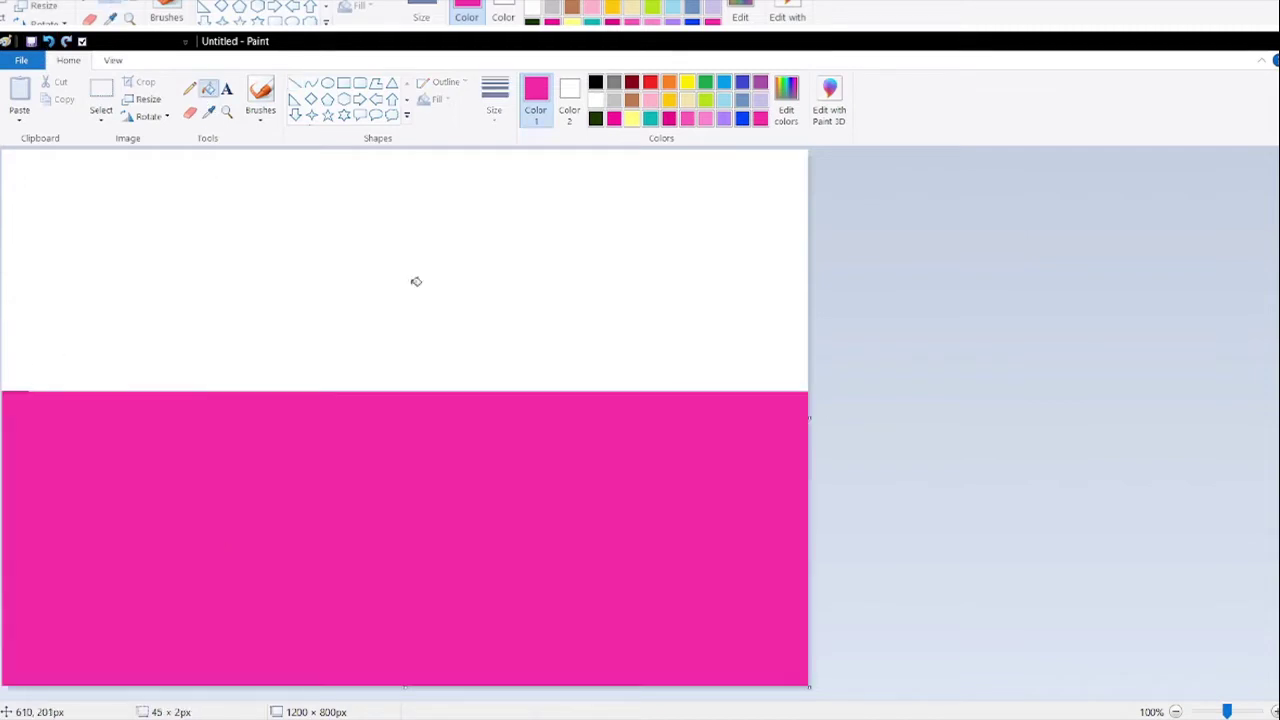
pyautogui.click(632, 118)
pyautogui.click(549, 286)
# - Roughen the boundary between yellow and pink with magenta brush and airbrush strokes across the canvas width
pyautogui.click(260, 95)
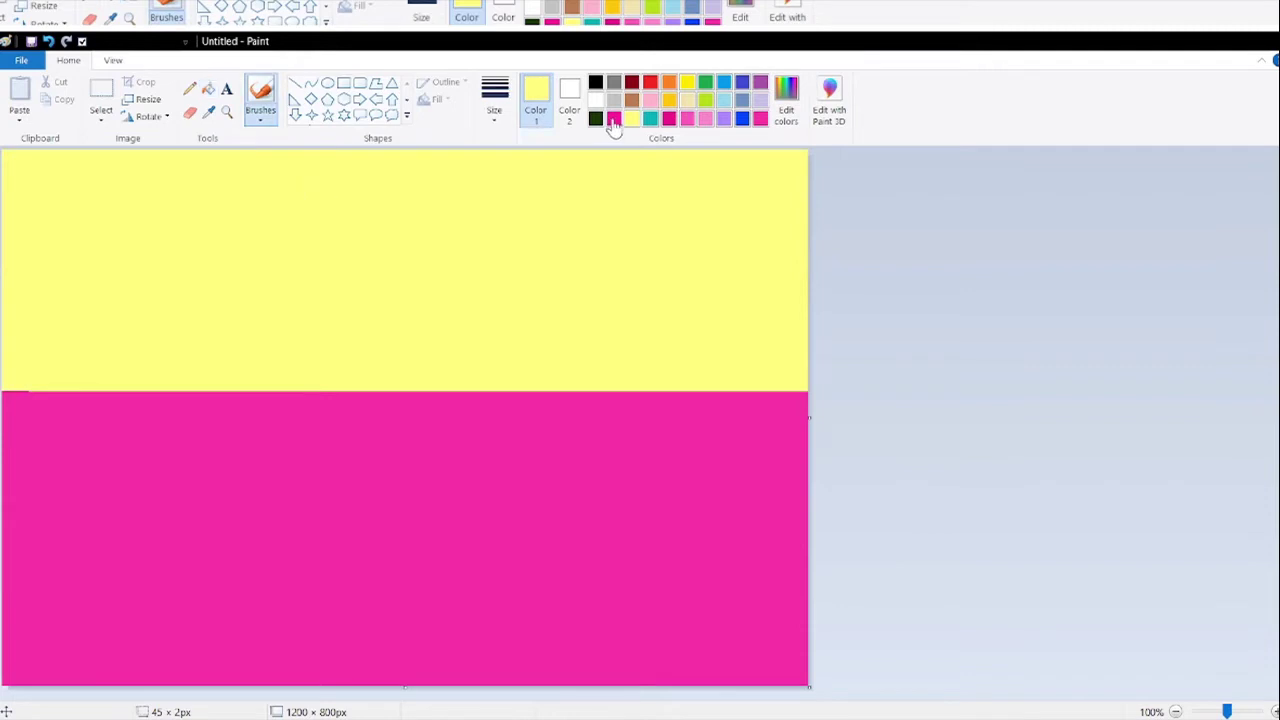
pyautogui.click(613, 118)
pyautogui.moveTo(798, 392); pyautogui.dragTo(2, 392)
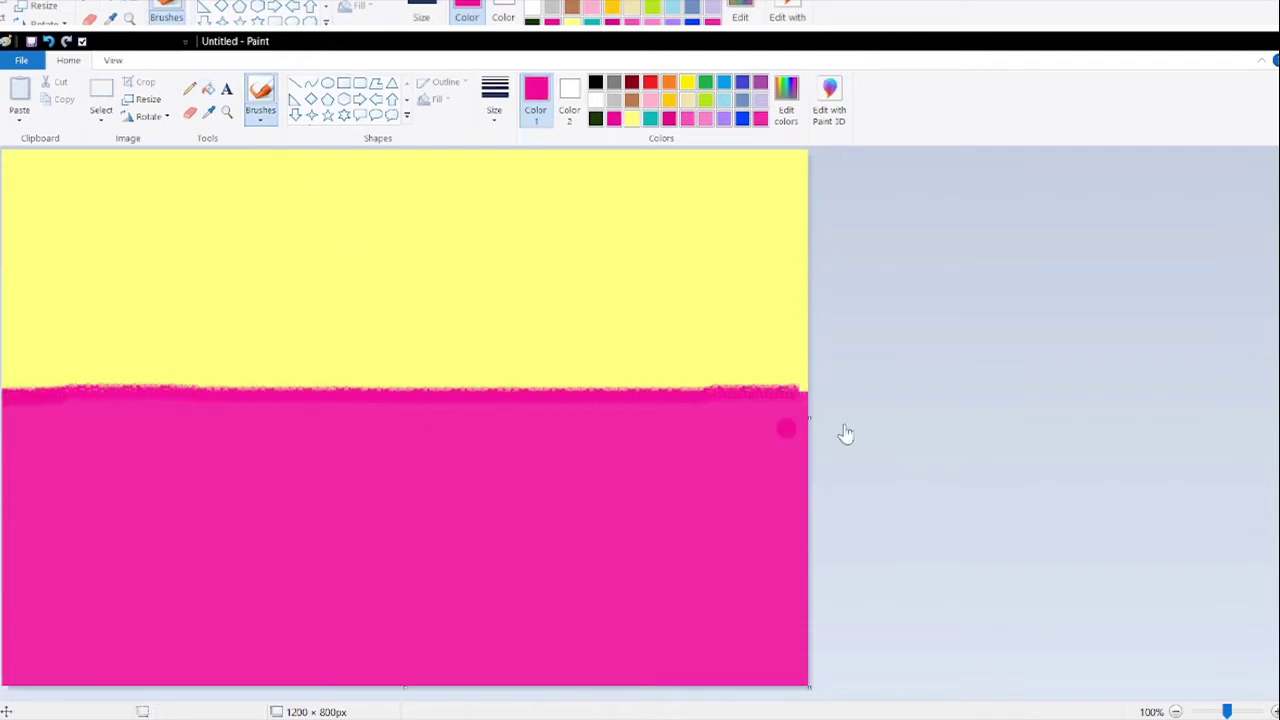
pyautogui.click(260, 95)
pyautogui.moveTo(800, 380)
pyautogui.mouseDown()
pyautogui.moveTo(663, 384)
pyautogui.moveTo(809, 383)
pyautogui.moveTo(714, 376)
pyautogui.mouseUp()
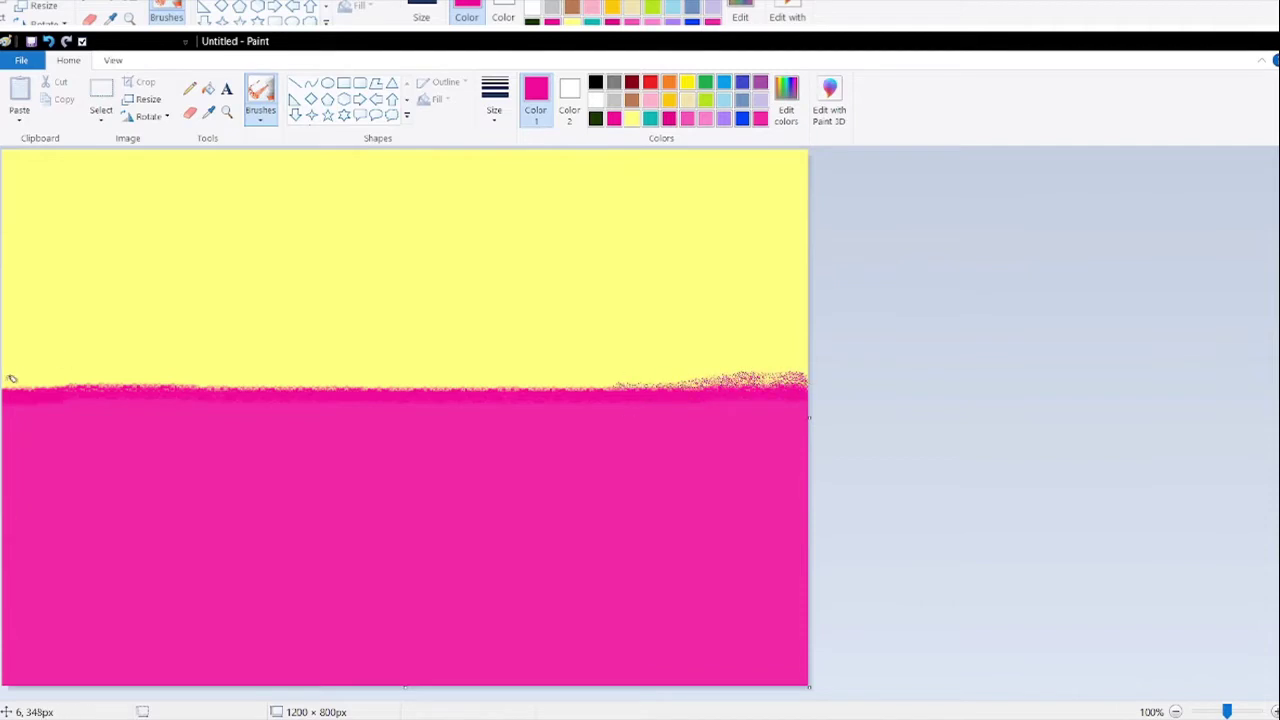
pyautogui.moveTo(12, 378); pyautogui.dragTo(798, 376)
pyautogui.moveTo(5, 385)
pyautogui.mouseDown()
pyautogui.moveTo(752, 378)
pyautogui.moveTo(698, 390)
pyautogui.moveTo(720, 376)
pyautogui.mouseUp()
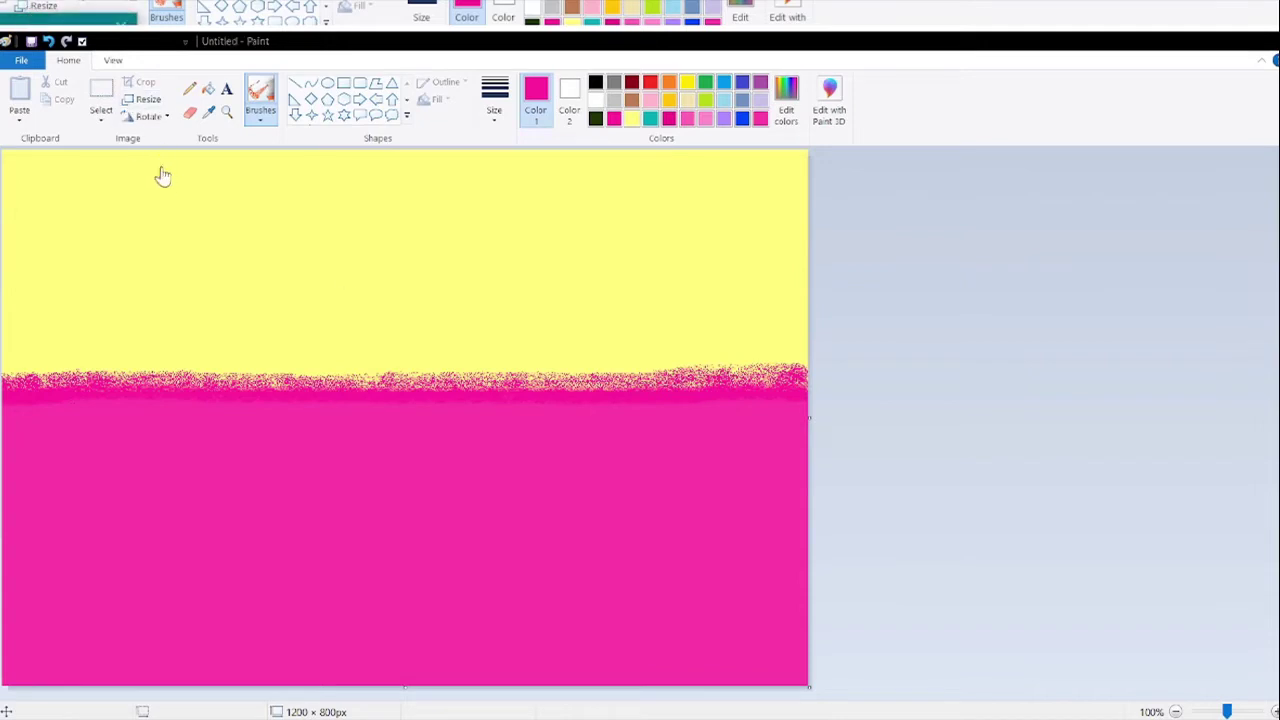
# - Blend the colour boundary by resizing the image to 10 px wide and to 6 px high, each time restoring it to 1200 × 800 px
pyautogui.press('Return')
pyautogui.click(146, 101)
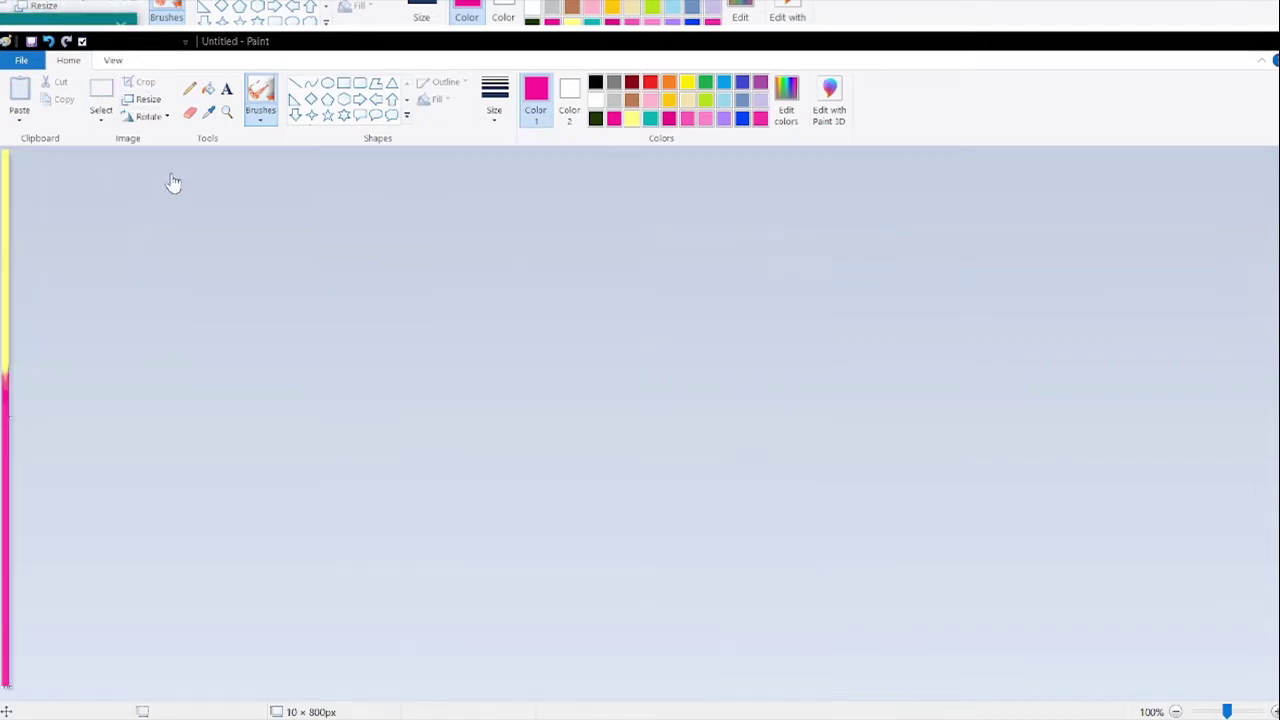
pyautogui.hotkey('ctrl', 'z')
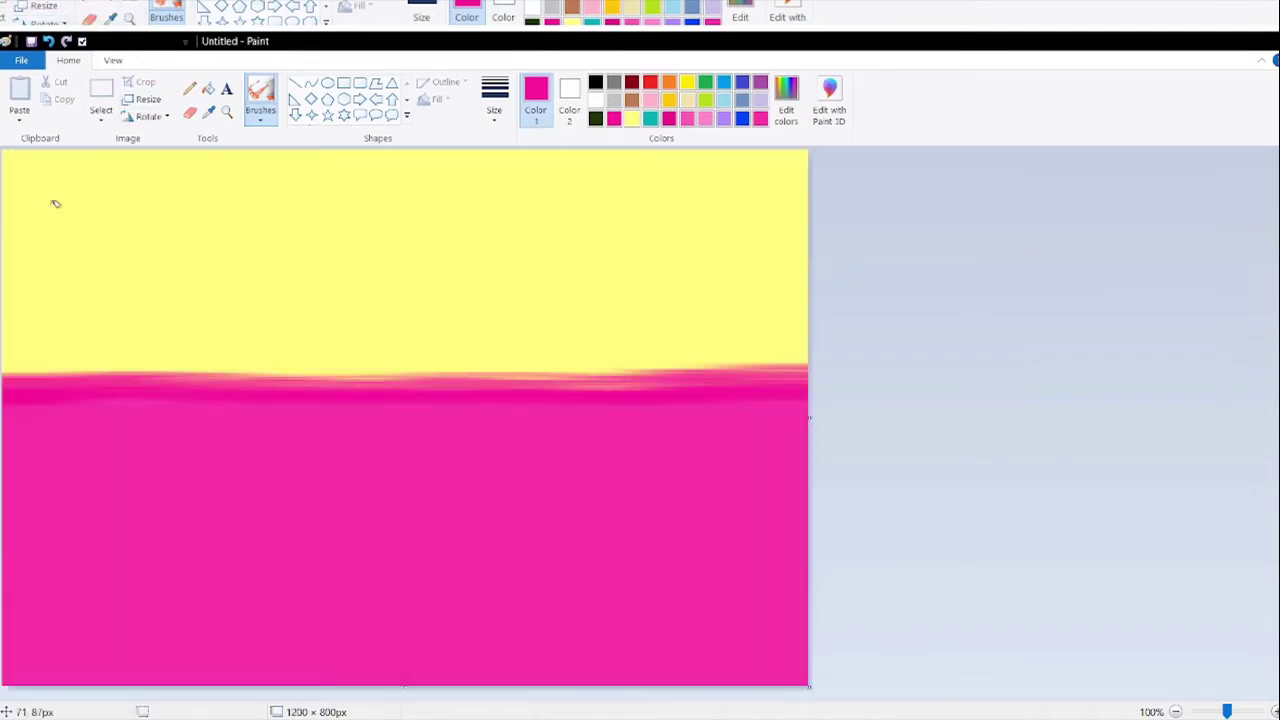
pyautogui.press('Return')
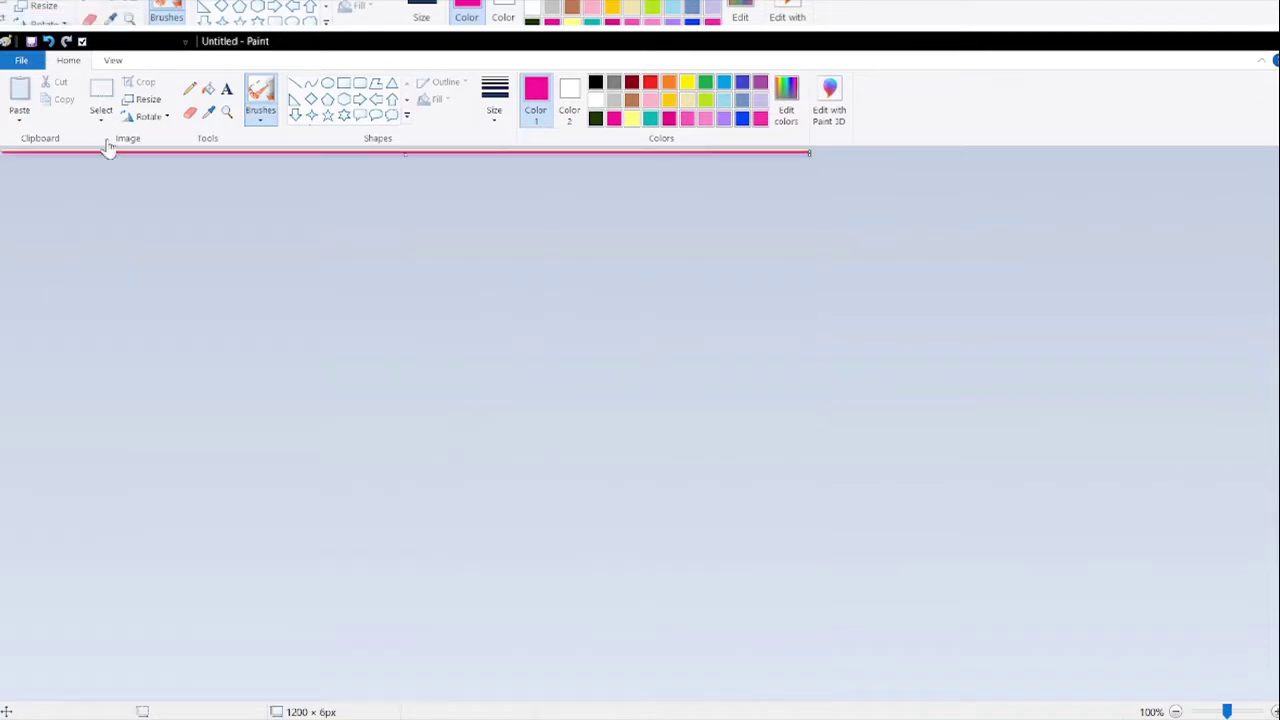
pyautogui.click(146, 101)
pyautogui.hotkey('ctrl', 'z')
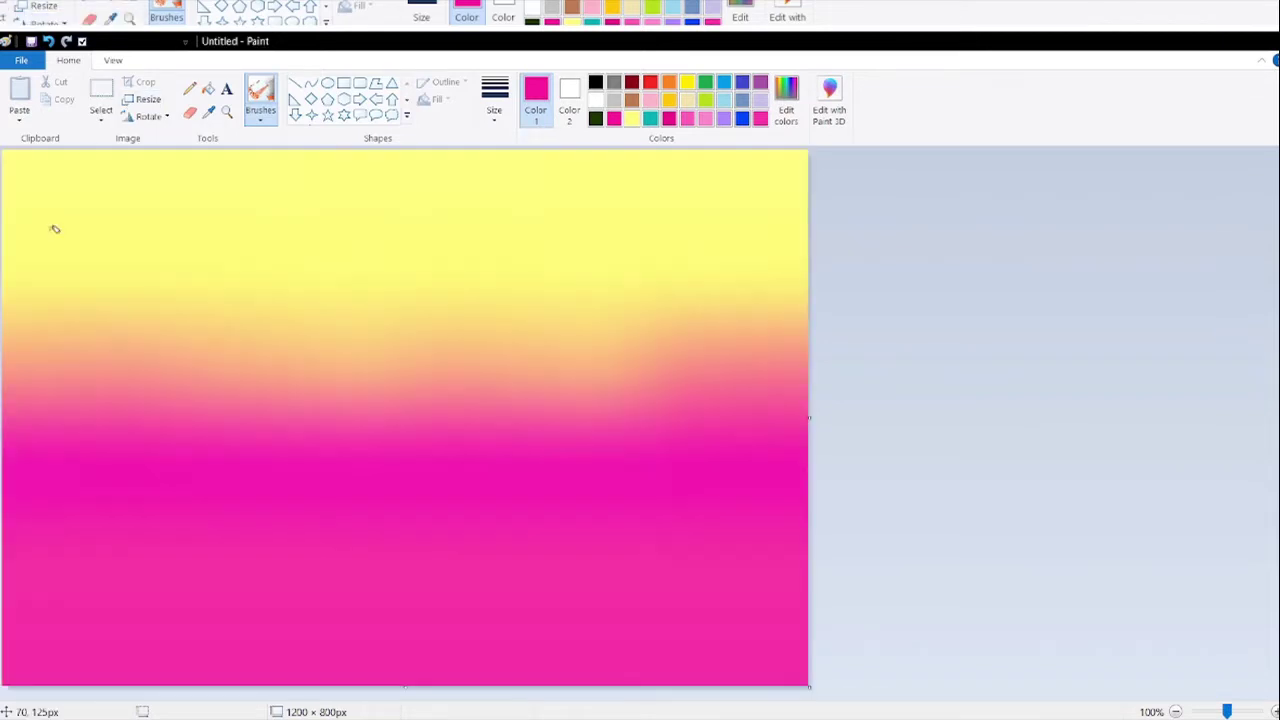
# - Select the whole gradient image and flip it vertically so the pink is above the yellow
pyautogui.moveTo(808, 420); pyautogui.dragTo(808, 462)
pyautogui.click(101, 114)
pyautogui.click(124, 199)
pyautogui.click(150, 117)
pyautogui.click(145, 181)
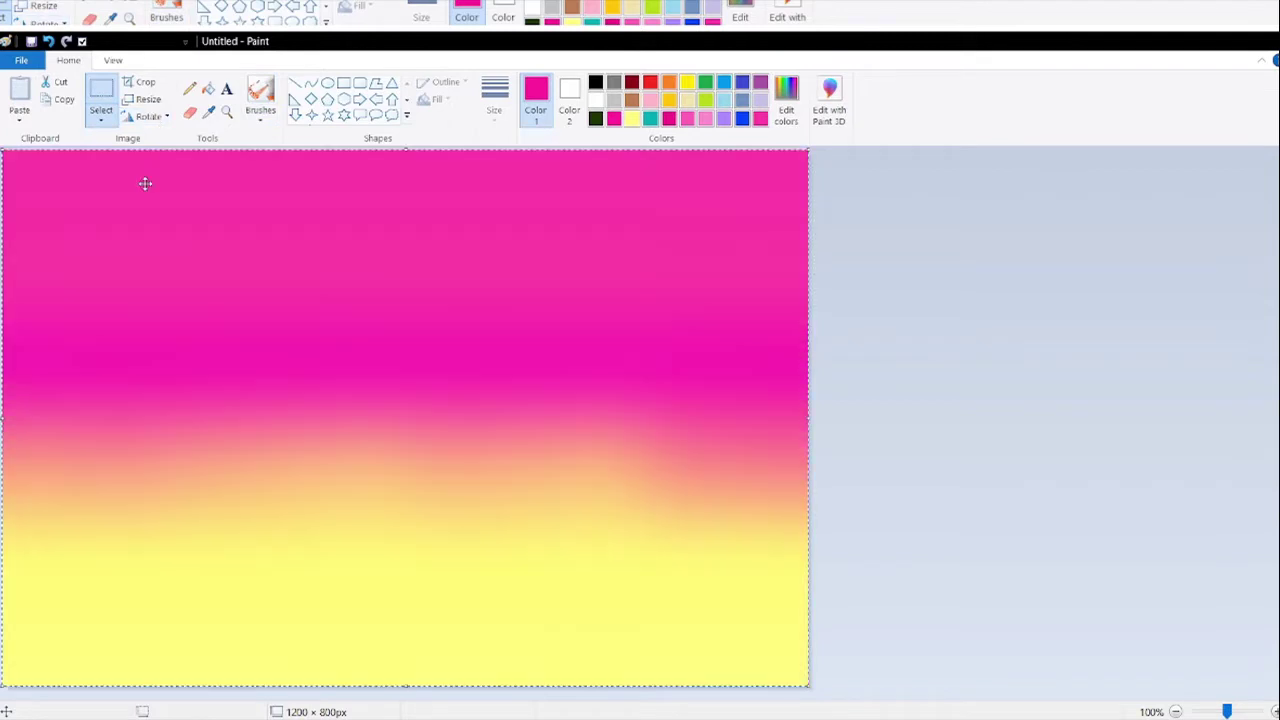
# - Widen the canvas to 1904 px and draw a short wavy hairline in very dark maroon in the blank area
pyautogui.moveTo(808, 417); pyautogui.dragTo(1263, 390)
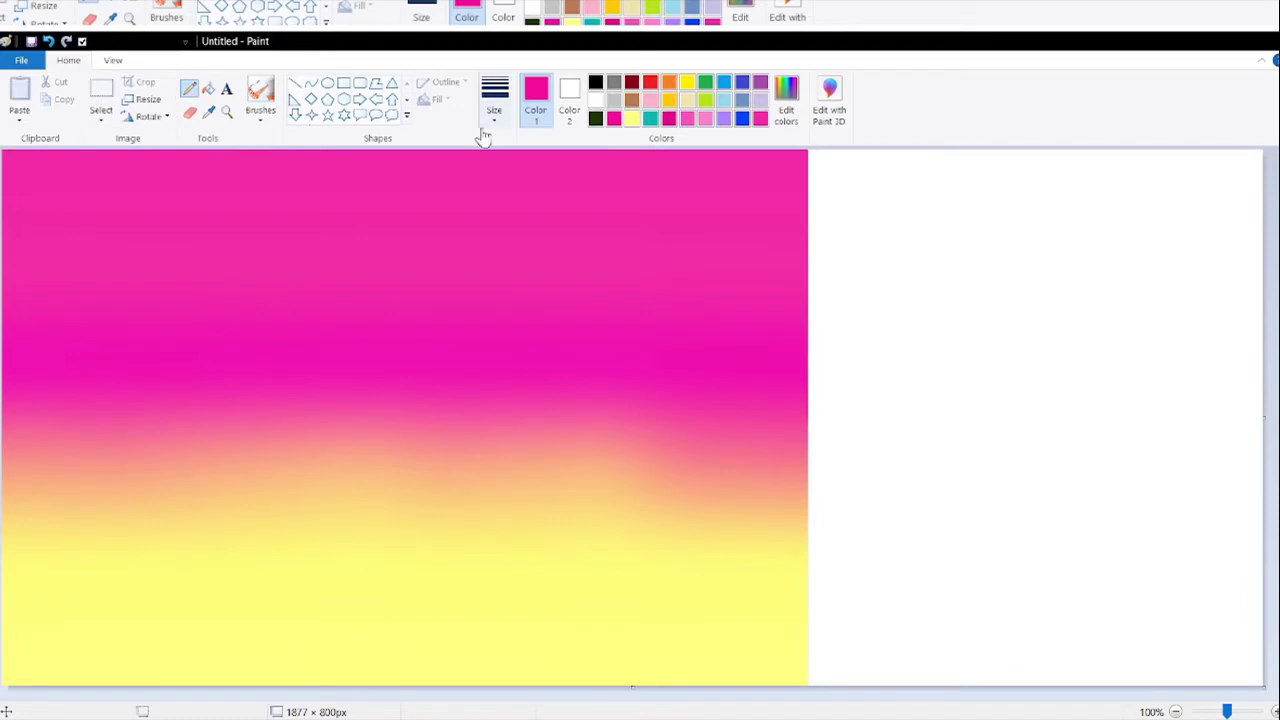
pyautogui.click(631, 83)
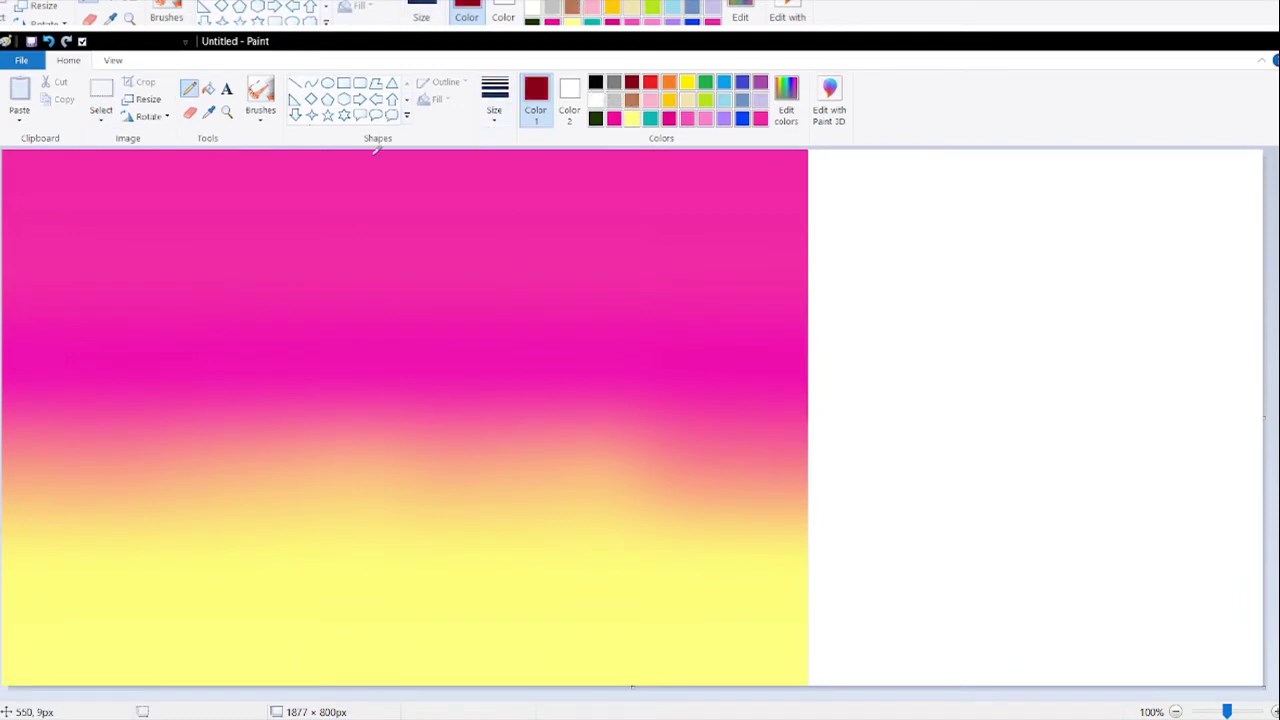
pyautogui.click(720, 435)
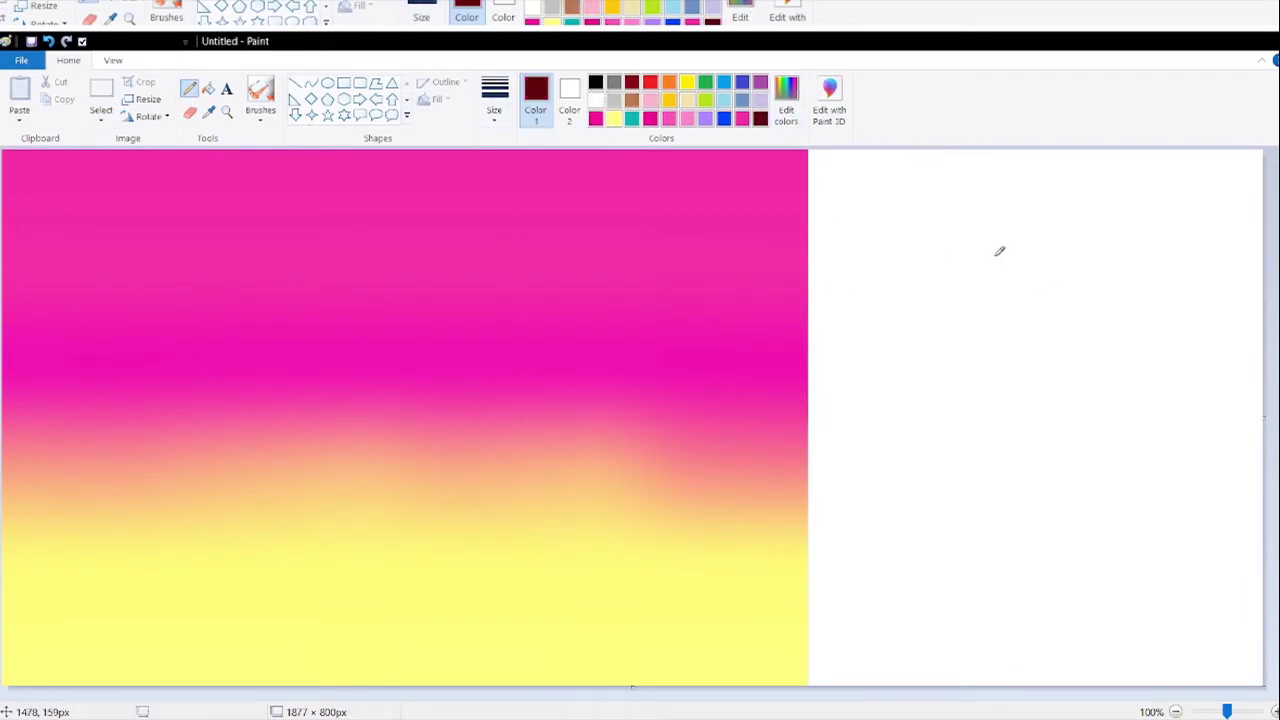
pyautogui.moveTo(995, 218); pyautogui.dragTo(1076, 213)
pyautogui.moveTo(1263, 418); pyautogui.dragTo(1279, 418)
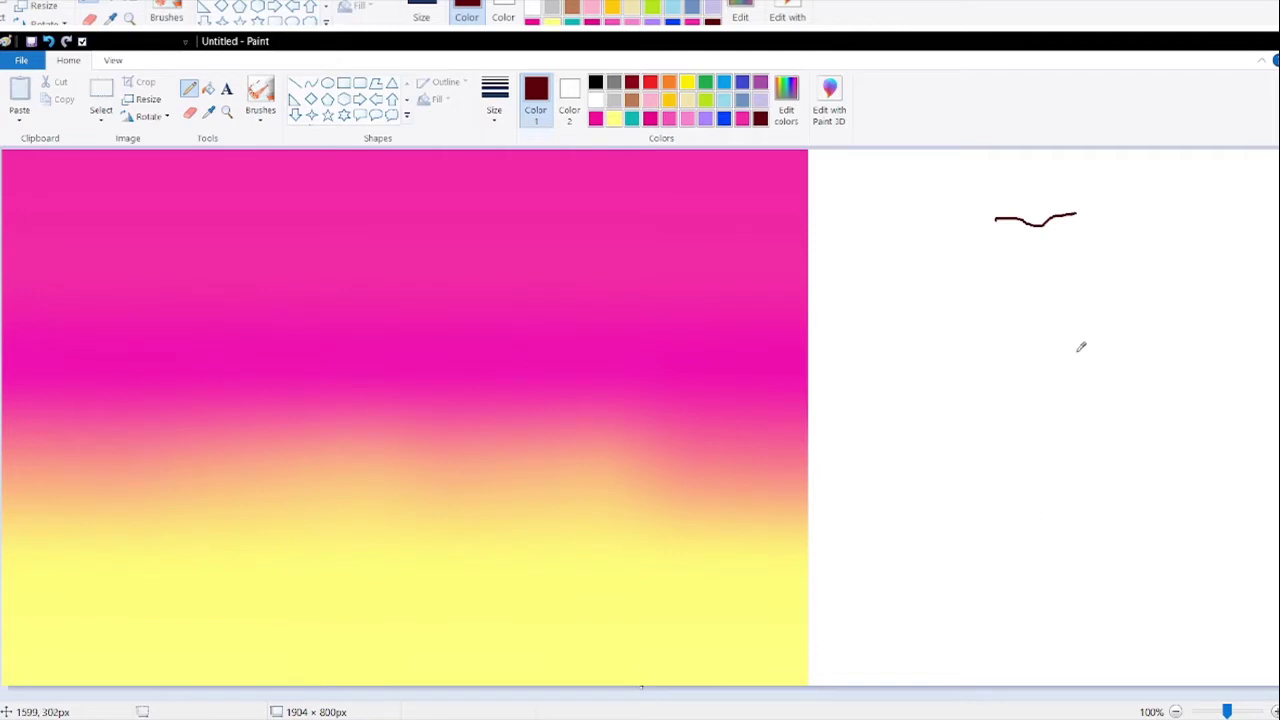
# - Draw the left edge of the face with straight line segments down from the hairline's left end
pyautogui.click(295, 83)
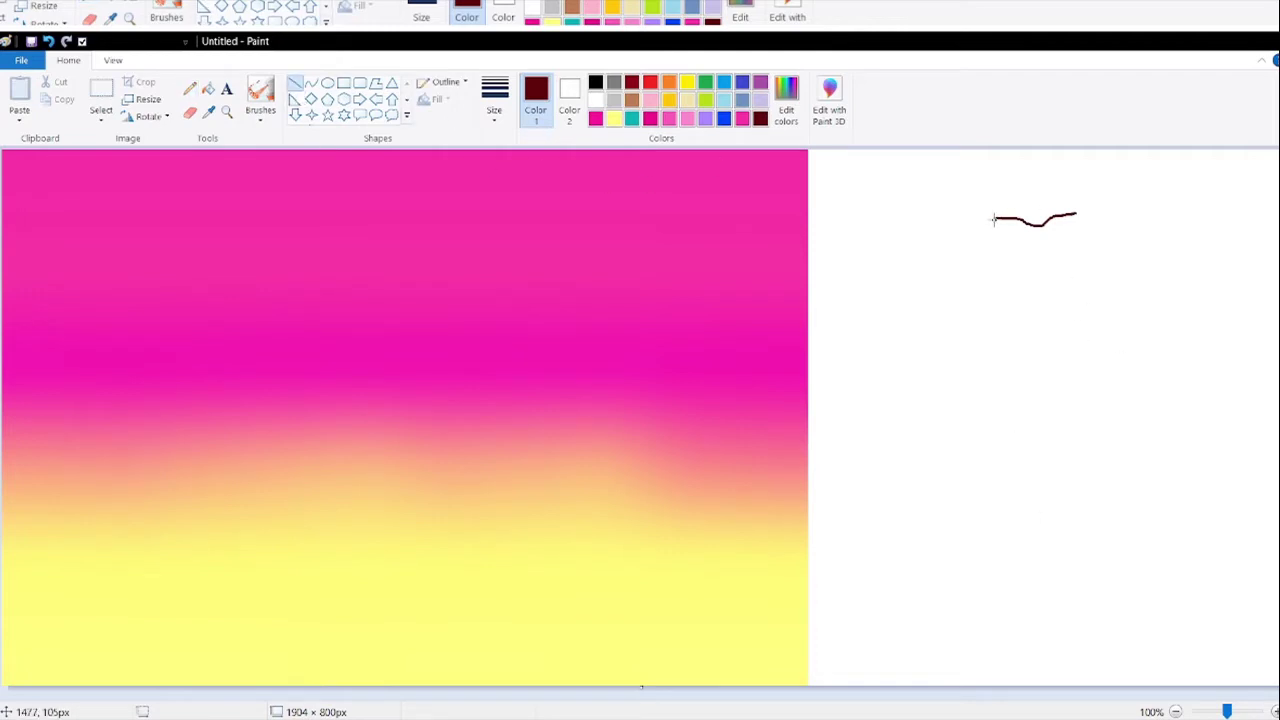
pyautogui.moveTo(994, 219); pyautogui.dragTo(982, 256)
pyautogui.click(510, 190)
pyautogui.click(986, 271)
pyautogui.click(48, 41)
pyautogui.moveTo(994, 218); pyautogui.dragTo(997, 330)
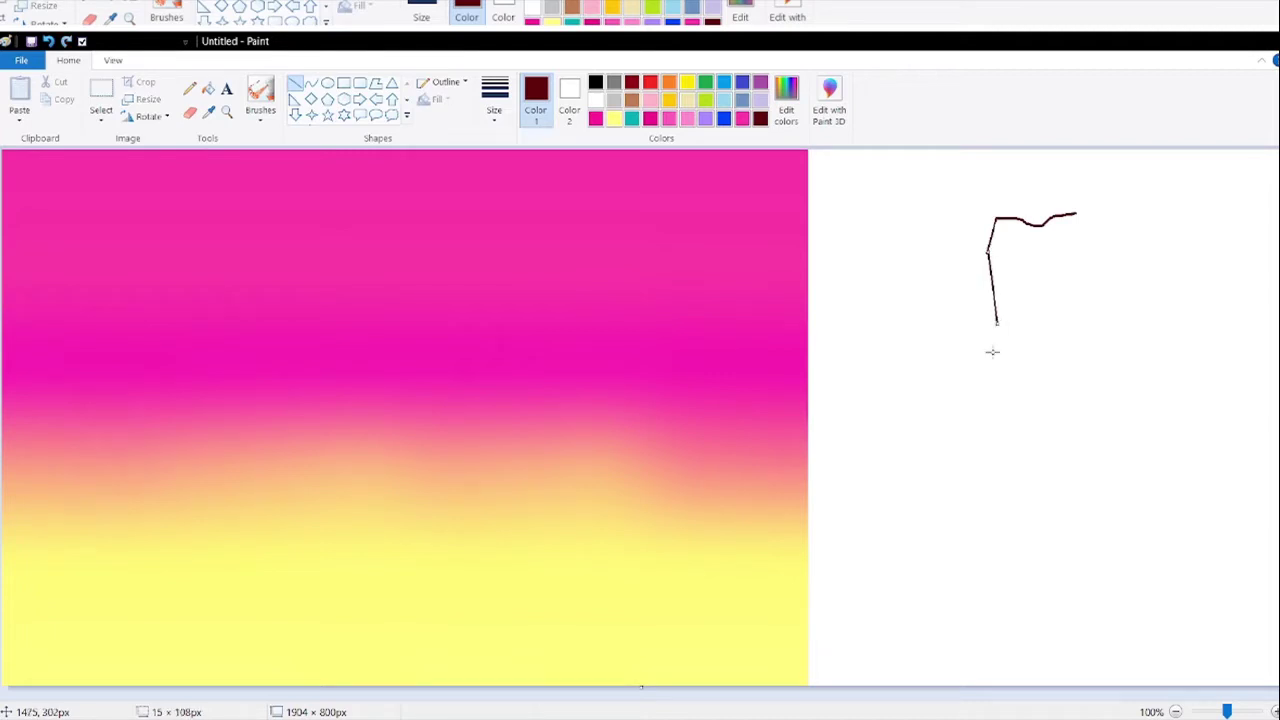
# - Outline the hair with lines from the lower left of the face up and over the head, and trim the hairline's right end
pyautogui.click(995, 324)
pyautogui.moveTo(993, 348)
pyautogui.mouseDown()
pyautogui.moveTo(964, 287)
pyautogui.moveTo(980, 205)
pyautogui.moveTo(1077, 200)
pyautogui.mouseUp()
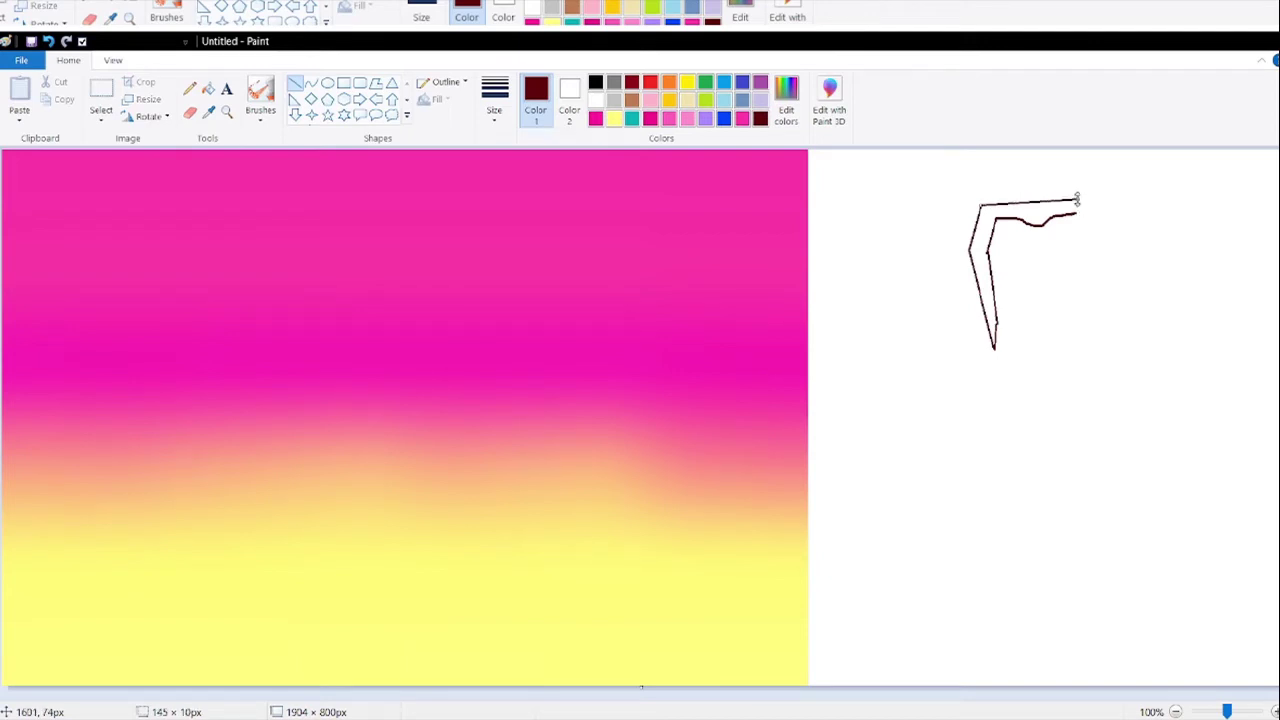
pyautogui.click(189, 112)
# - Close the face outline with straight segments along its right side, the jaw and the flat chin
pyautogui.click(295, 83)
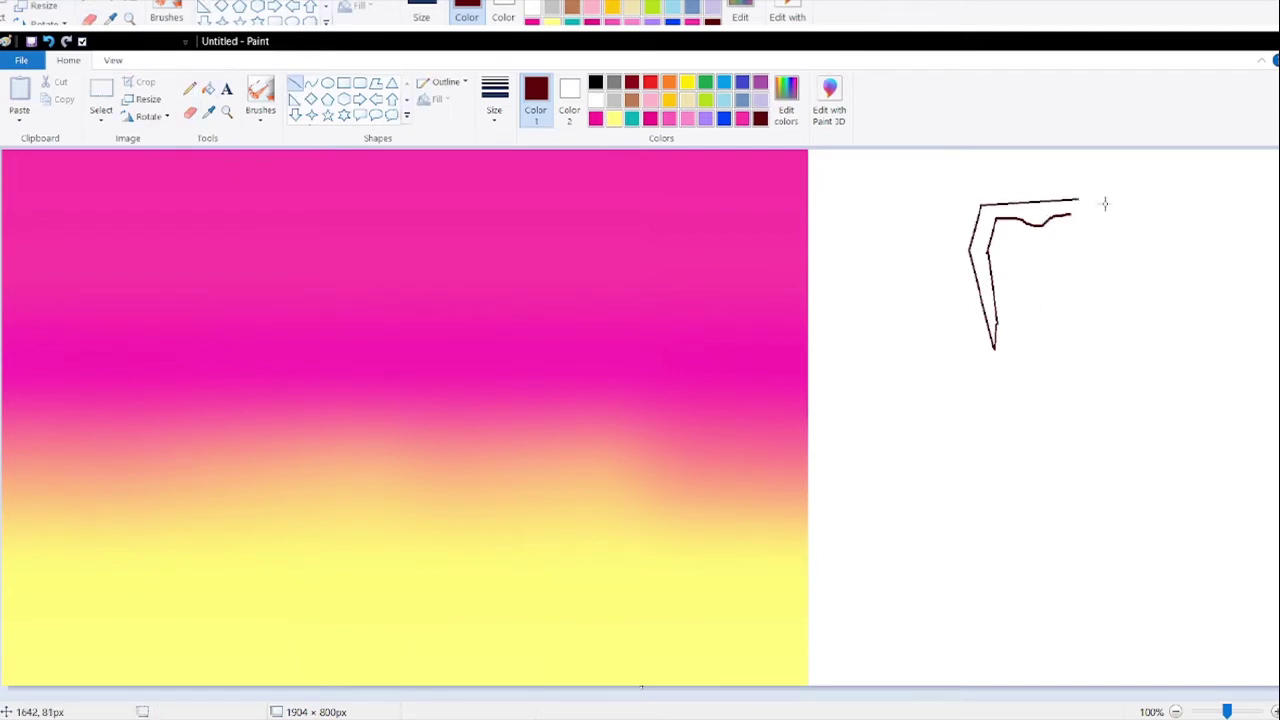
pyautogui.moveTo(1071, 212); pyautogui.dragTo(1084, 246)
pyautogui.moveTo(1083, 245); pyautogui.dragTo(1083, 246)
pyautogui.scroll(-1, 1029, 358)
pyautogui.scroll(1, 1029, 358)
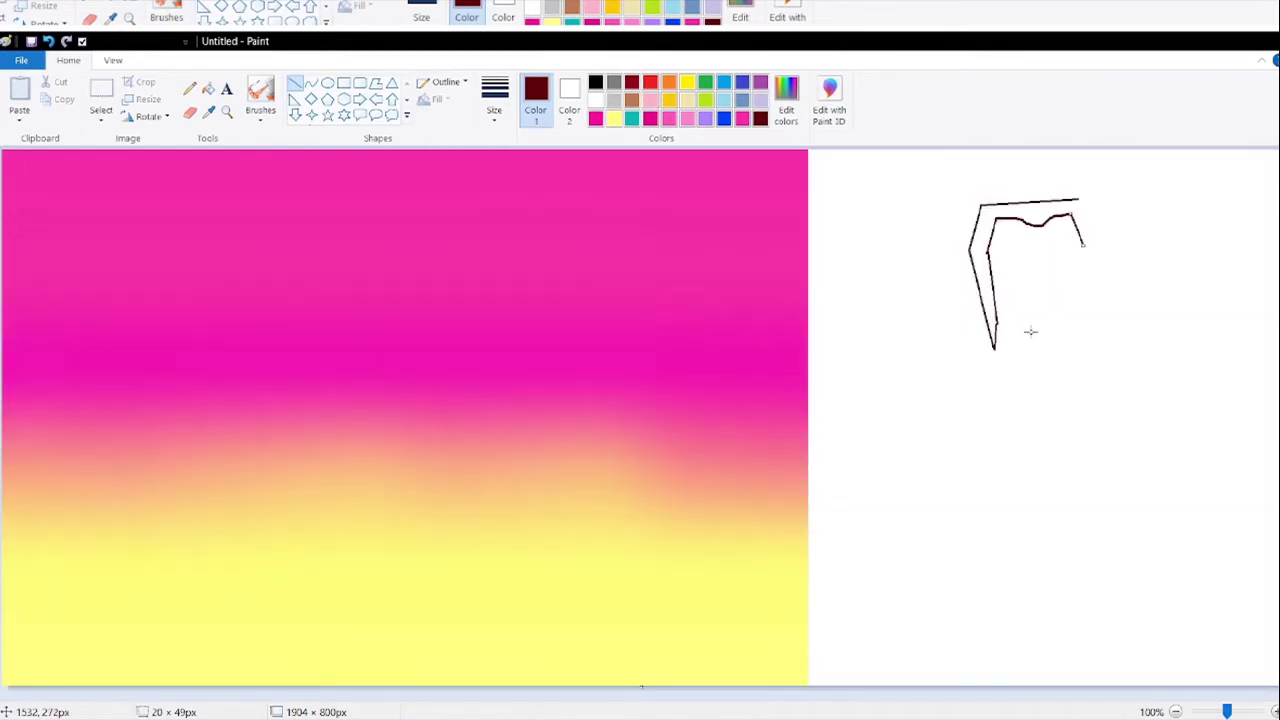
pyautogui.click(1079, 286)
pyautogui.moveTo(1082, 241)
pyautogui.mouseDown()
pyautogui.moveTo(1083, 343)
pyautogui.moveTo(1077, 320)
pyautogui.moveTo(1061, 352)
pyautogui.moveTo(1029, 357)
pyautogui.moveTo(1058, 356)
pyautogui.moveTo(1028, 356)
pyautogui.mouseUp()
pyautogui.click(980, 350)
pyautogui.moveTo(1012, 349); pyautogui.dragTo(1025, 357)
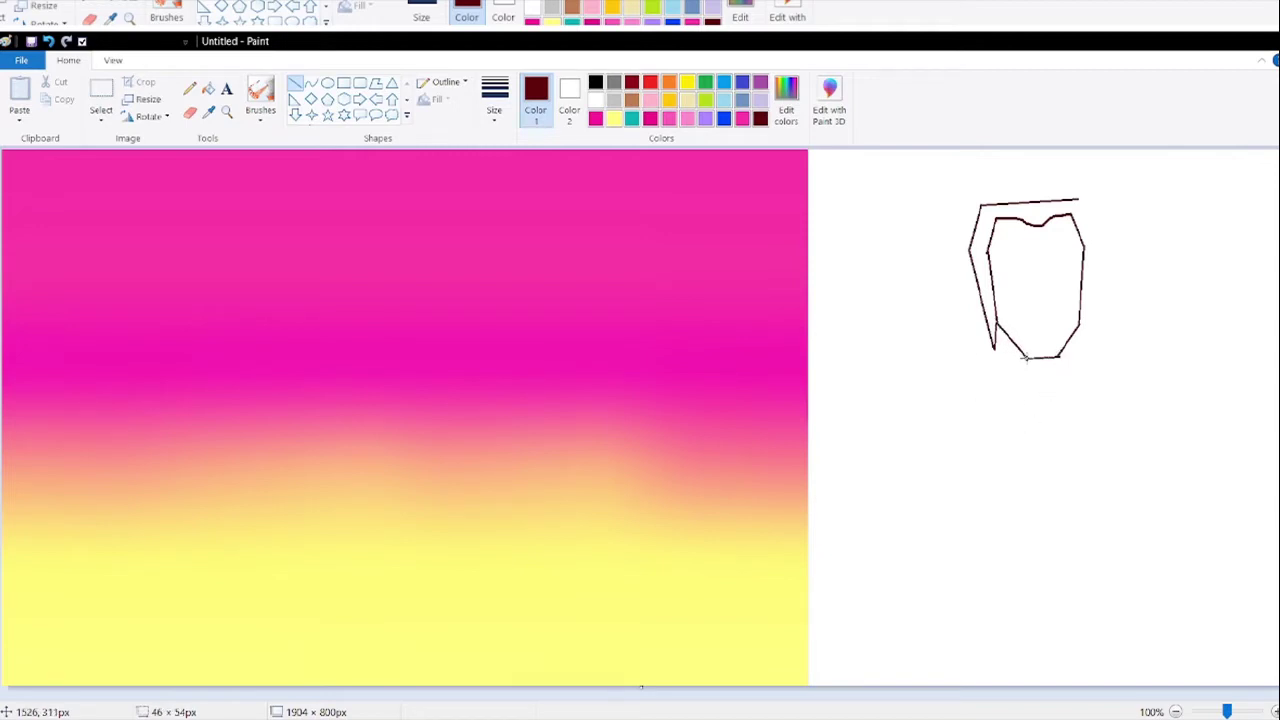
# - Draw the hair's outer right outline in line segments from the top of the head down to its pointed tip
pyautogui.moveTo(1078, 198)
pyautogui.mouseDown()
pyautogui.moveTo(1120, 251)
pyautogui.moveTo(1158, 347)
pyautogui.moveTo(1178, 364)
pyautogui.moveTo(1226, 359)
pyautogui.moveTo(1175, 363)
pyautogui.moveTo(1232, 368)
pyautogui.moveTo(1260, 403)
pyautogui.mouseUp()
pyautogui.click(52, 41)
pyautogui.click(1100, 293)
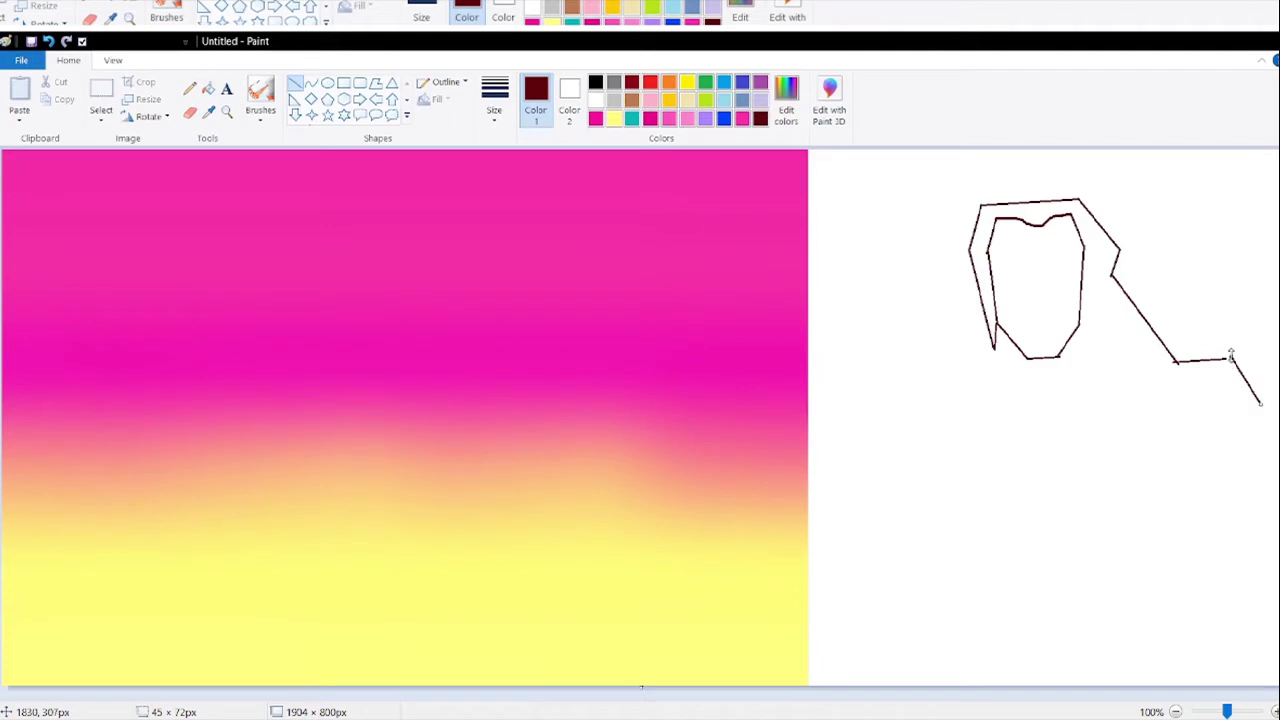
pyautogui.click(1232, 425)
pyautogui.moveTo(1277, 420)
pyautogui.mouseDown()
pyautogui.moveTo(1268, 405)
pyautogui.moveTo(1257, 423)
pyautogui.moveTo(1262, 413)
pyautogui.moveTo(1194, 434)
pyautogui.moveTo(1223, 440)
pyautogui.moveTo(1246, 417)
pyautogui.moveTo(1237, 430)
pyautogui.mouseUp()
pyautogui.click(1260, 433)
pyautogui.click(48, 42)
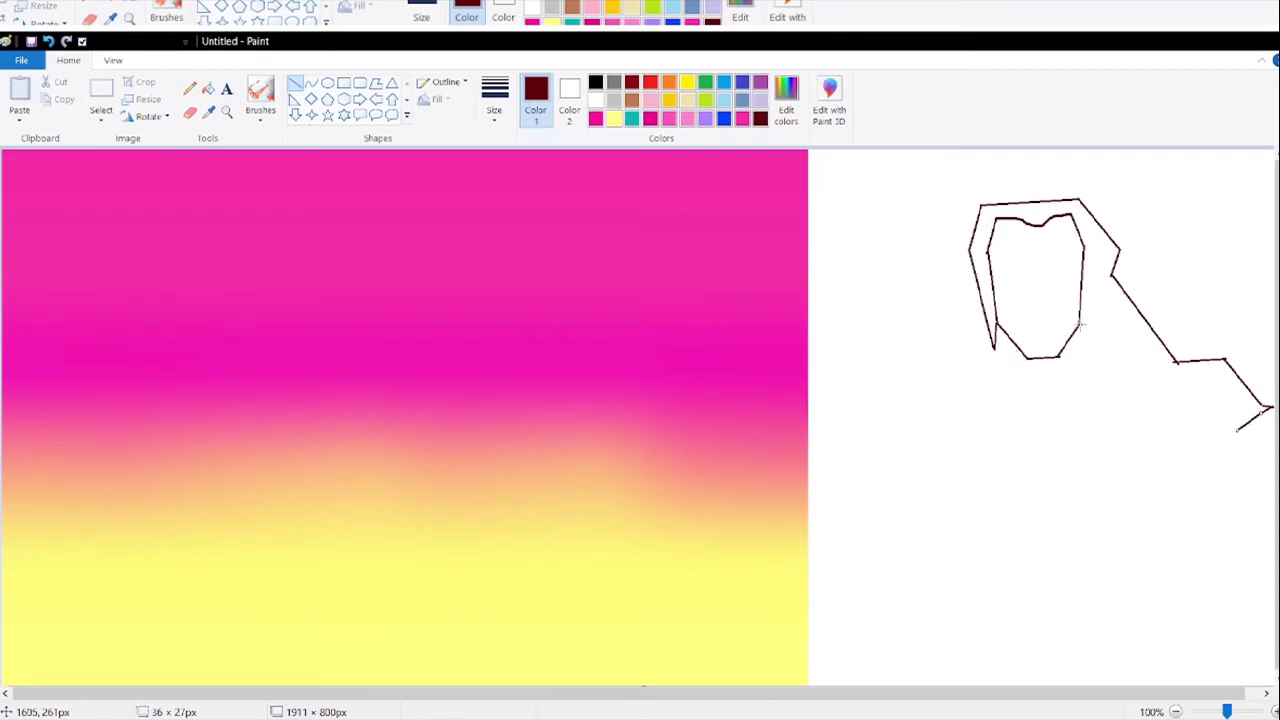
# - Thicken the chin and right jaw lines, and draw the neck's right side and the start of the curved shoulder
pyautogui.moveTo(1081, 325)
pyautogui.mouseDown()
pyautogui.moveTo(1057, 360)
pyautogui.moveTo(1029, 362)
pyautogui.mouseUp()
pyautogui.click(1051, 378)
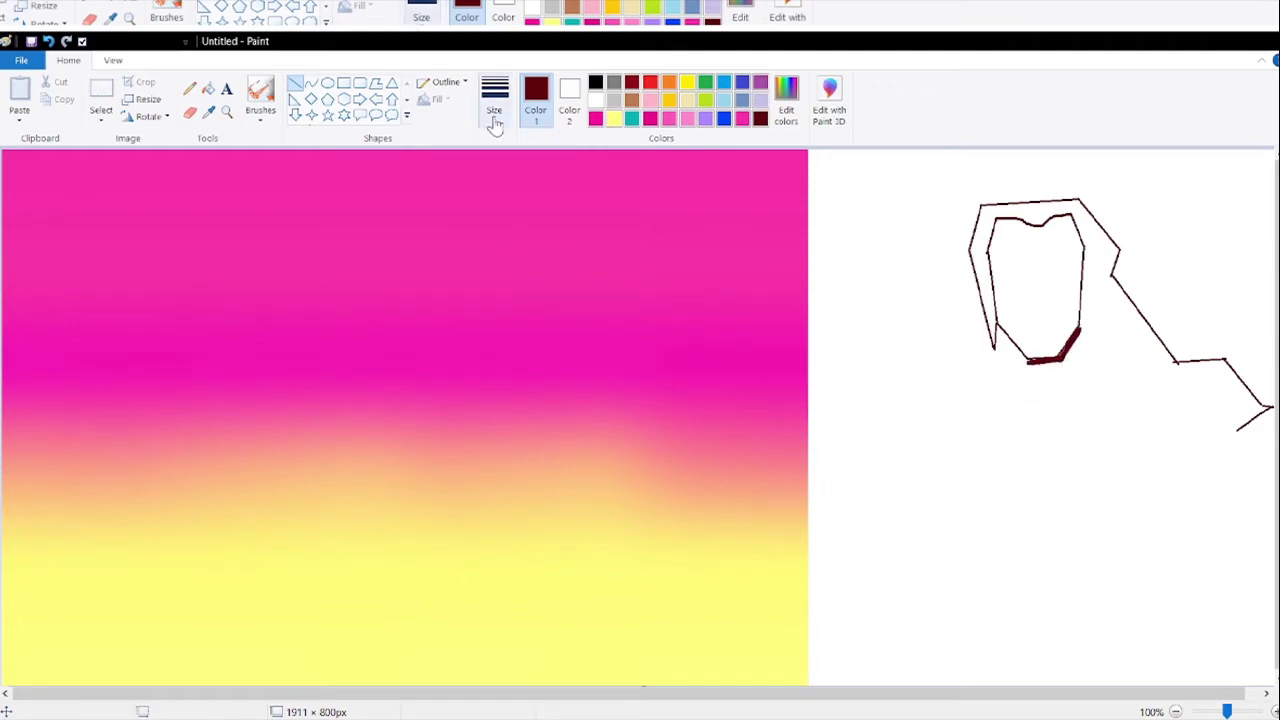
pyautogui.moveTo(1081, 330); pyautogui.dragTo(1130, 384)
pyautogui.click(311, 82)
pyautogui.click(1127, 434)
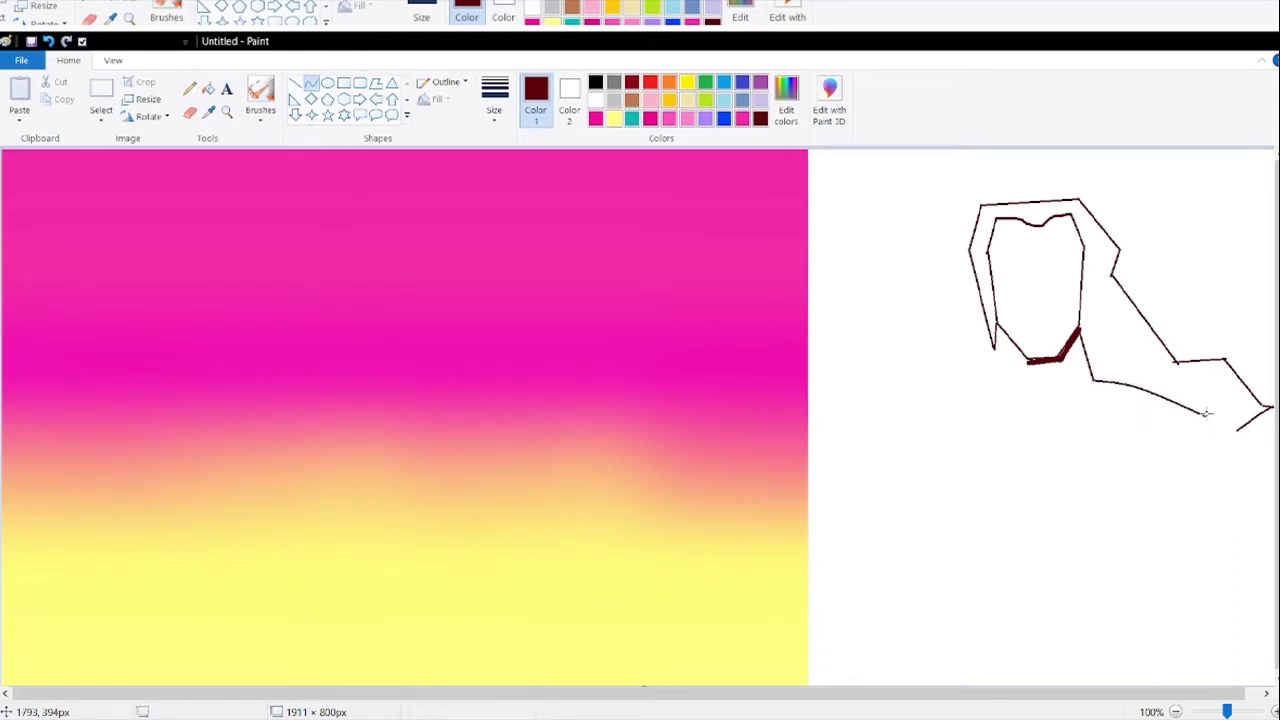
# - Extend the right shoulder with curves to the hair tip and slightly past it
pyautogui.moveTo(1208, 414); pyautogui.dragTo(1244, 434)
pyautogui.hotkey('ctrl', 'z')
pyautogui.moveTo(1206, 417); pyautogui.dragTo(1245, 445)
pyautogui.click(1232, 424)
pyautogui.click(1166, 473)
pyautogui.moveTo(994, 347); pyautogui.dragTo(998, 381)
pyautogui.click(974, 429)
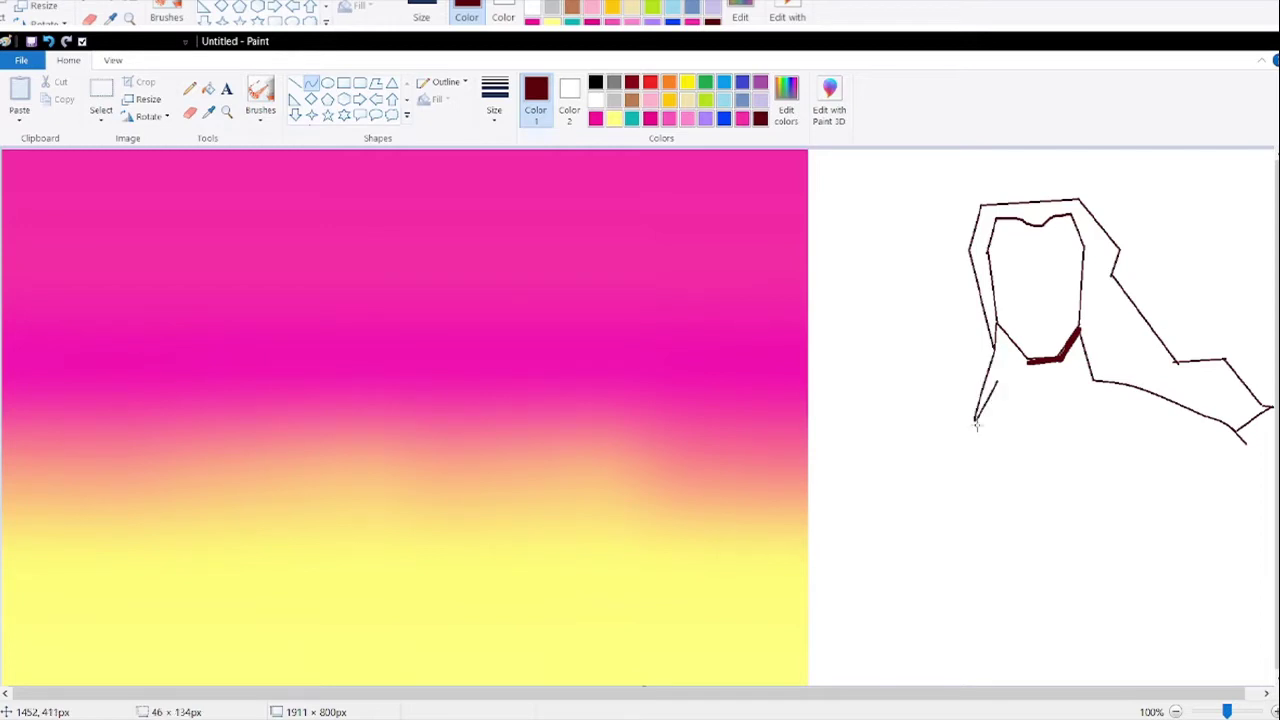
pyautogui.click(49, 41)
pyautogui.click(295, 83)
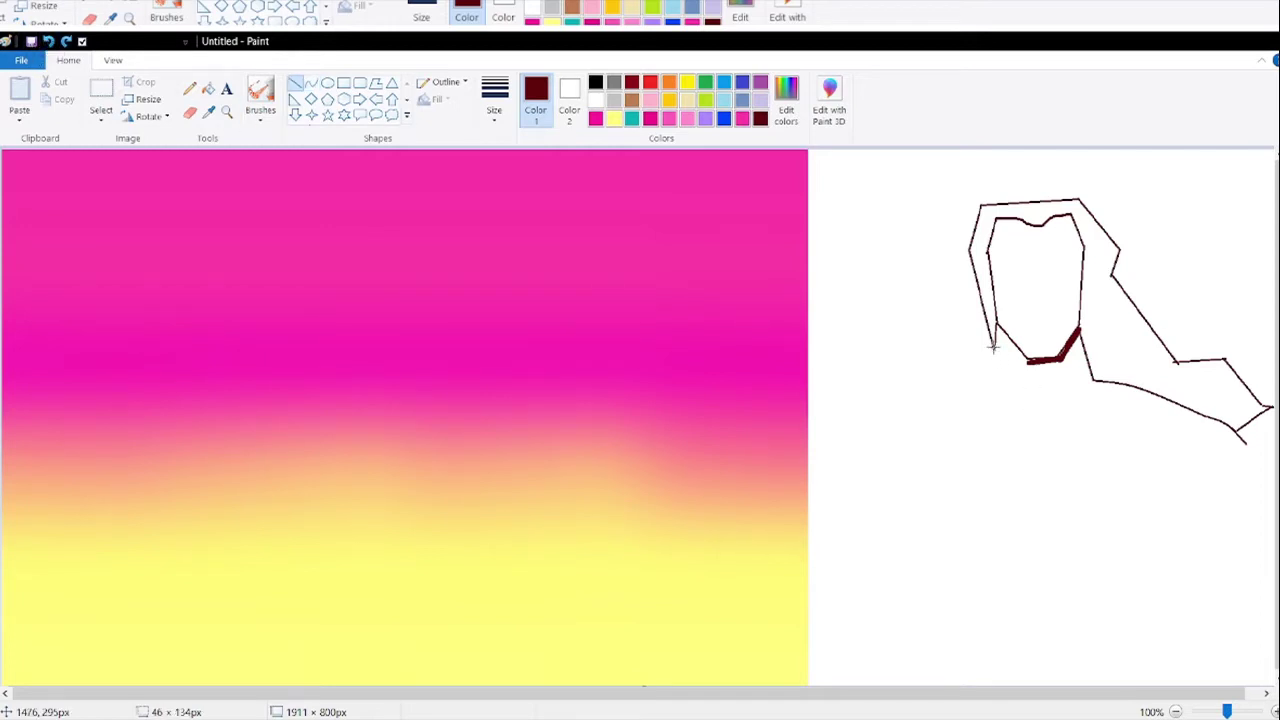
# - Select the whole figure sketch, shrink the selection to 466 × 345 px and move it up and left within the blank area
pyautogui.click(101, 100)
pyautogui.moveTo(902, 165); pyautogui.dragTo(1275, 492)
pyautogui.moveTo(902, 492); pyautogui.dragTo(937, 427)
pyautogui.moveTo(1124, 262)
pyautogui.mouseDown()
pyautogui.moveTo(1060, 260)
pyautogui.moveTo(1056, 274)
pyautogui.mouseUp()
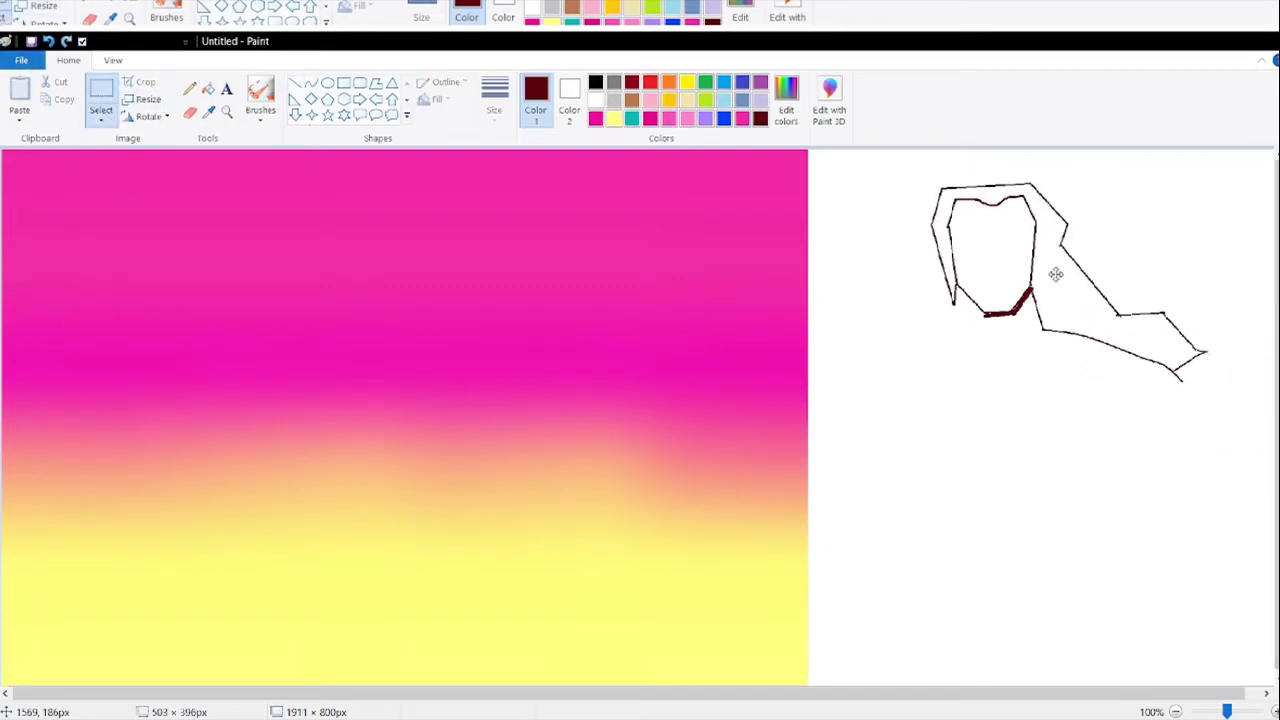
pyautogui.moveTo(1207, 424); pyautogui.dragTo(1205, 410)
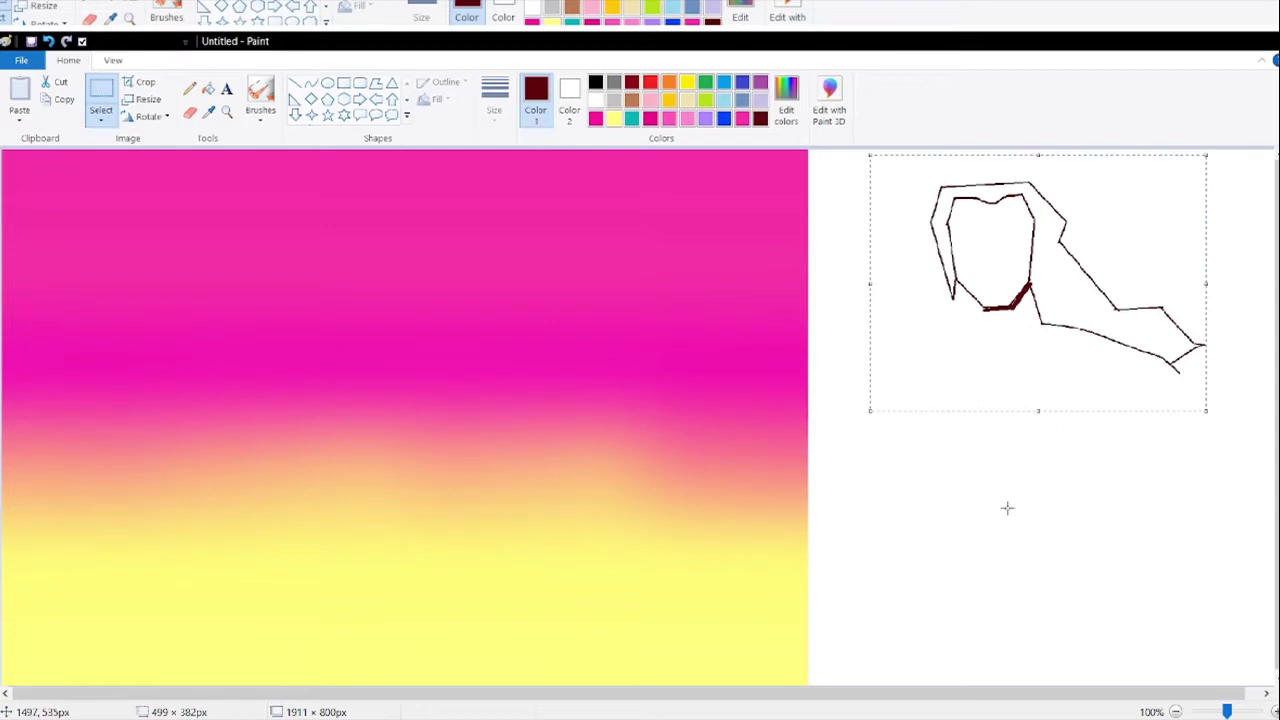
pyautogui.moveTo(870, 412); pyautogui.dragTo(892, 386)
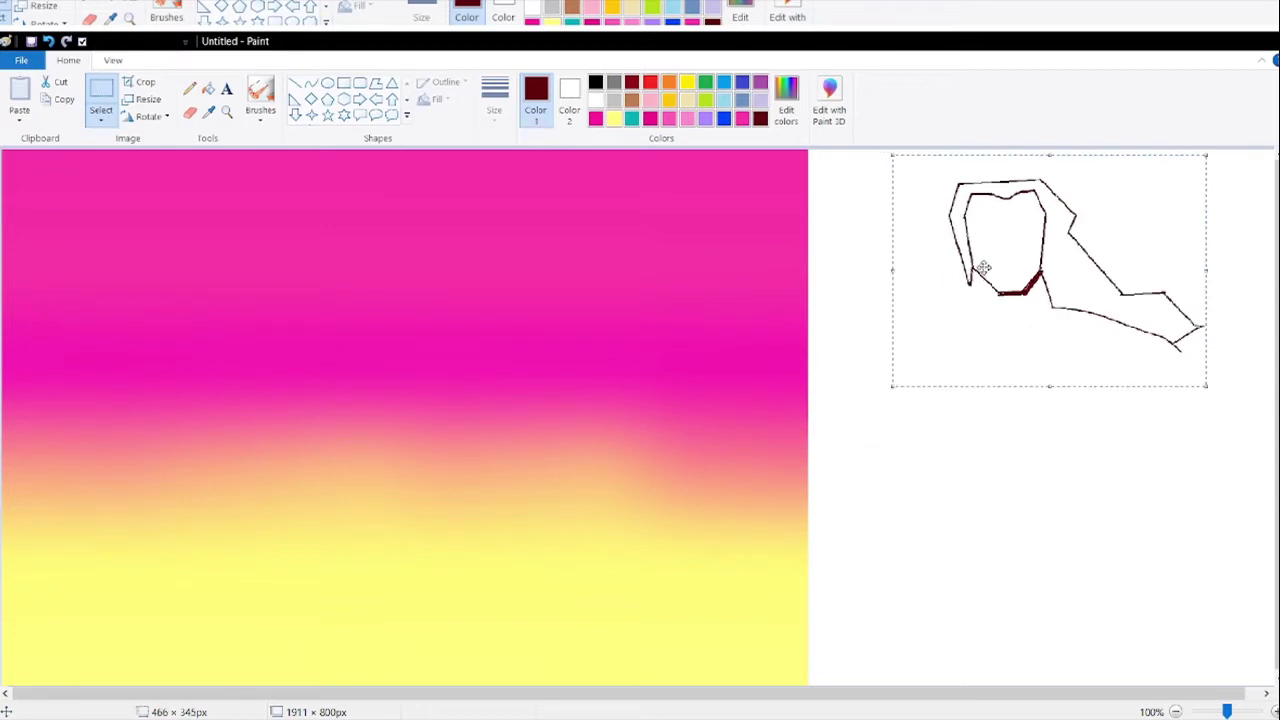
pyautogui.moveTo(983, 269); pyautogui.dragTo(969, 271)
pyautogui.click(928, 474)
# - Draw the left side of the neck as a short vertical line below the hair's lower-left point
pyautogui.click(297, 84)
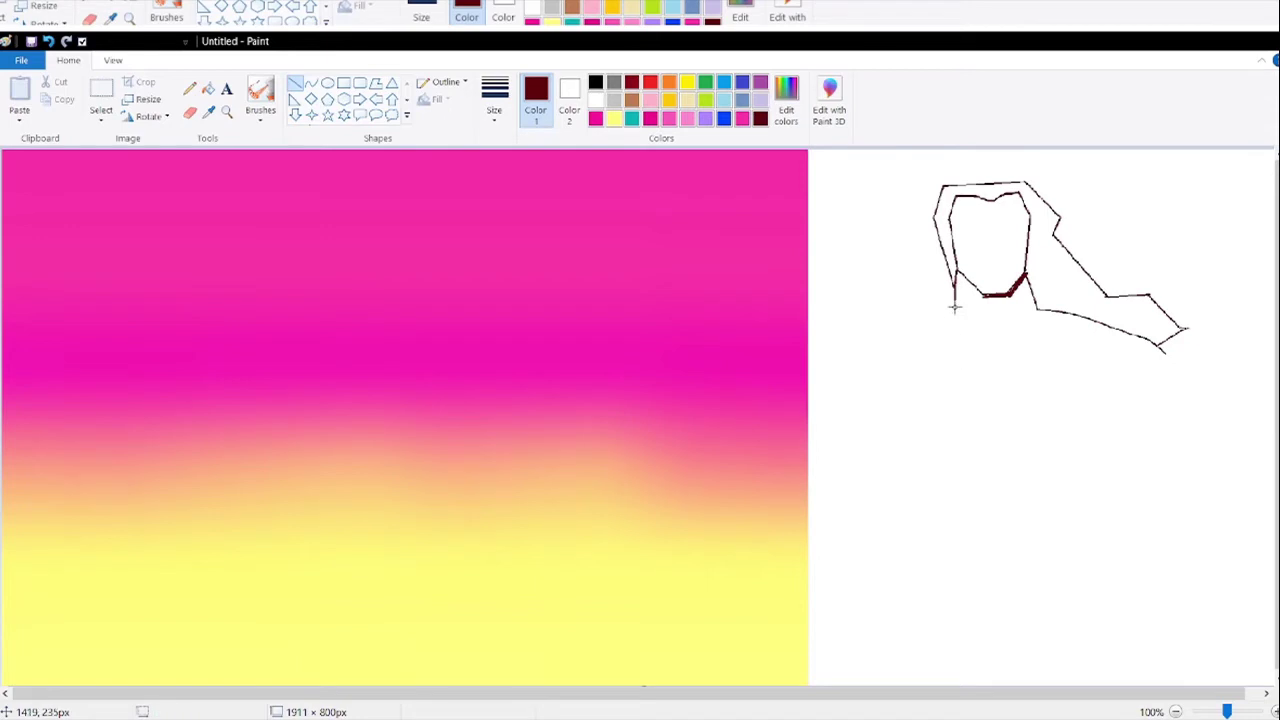
pyautogui.moveTo(955, 308); pyautogui.dragTo(906, 351)
pyautogui.click(48, 41)
# - Try to draw the left shoulder with curves sloping down from the base of the neck
pyautogui.click(311, 83)
pyautogui.moveTo(954, 308); pyautogui.dragTo(899, 362)
pyautogui.moveTo(929, 332)
pyautogui.mouseDown()
pyautogui.moveTo(910, 313)
pyautogui.moveTo(901, 360)
pyautogui.moveTo(920, 336)
pyautogui.moveTo(910, 322)
pyautogui.moveTo(925, 320)
pyautogui.moveTo(852, 370)
pyautogui.mouseUp()
pyautogui.click(896, 314)
pyautogui.click(48, 41)
pyautogui.click(890, 356)
pyautogui.click(882, 371)
pyautogui.click(875, 338)
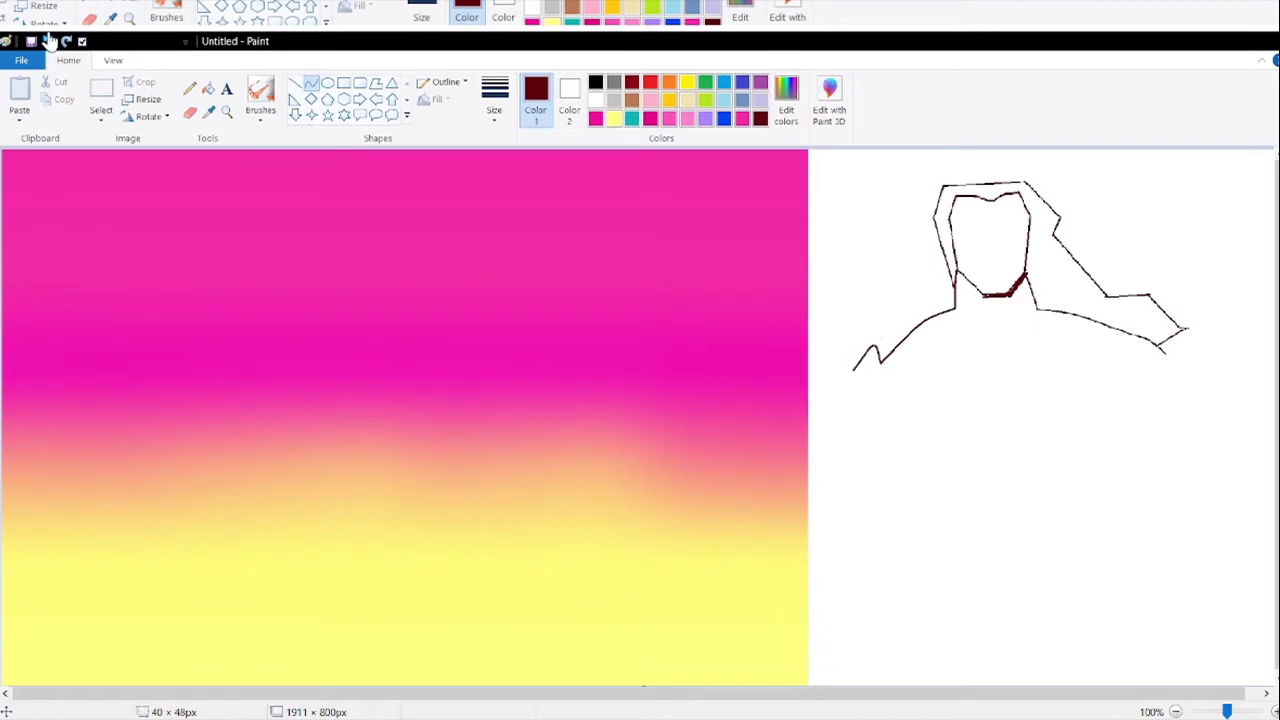
# - Try straight segments for the outer left arm, and undo the left shoulder and arm lines
pyautogui.click(294, 84)
pyautogui.click(47, 41)
pyautogui.moveTo(881, 361)
pyautogui.mouseDown()
pyautogui.moveTo(849, 374)
pyautogui.moveTo(825, 488)
pyautogui.mouseUp()
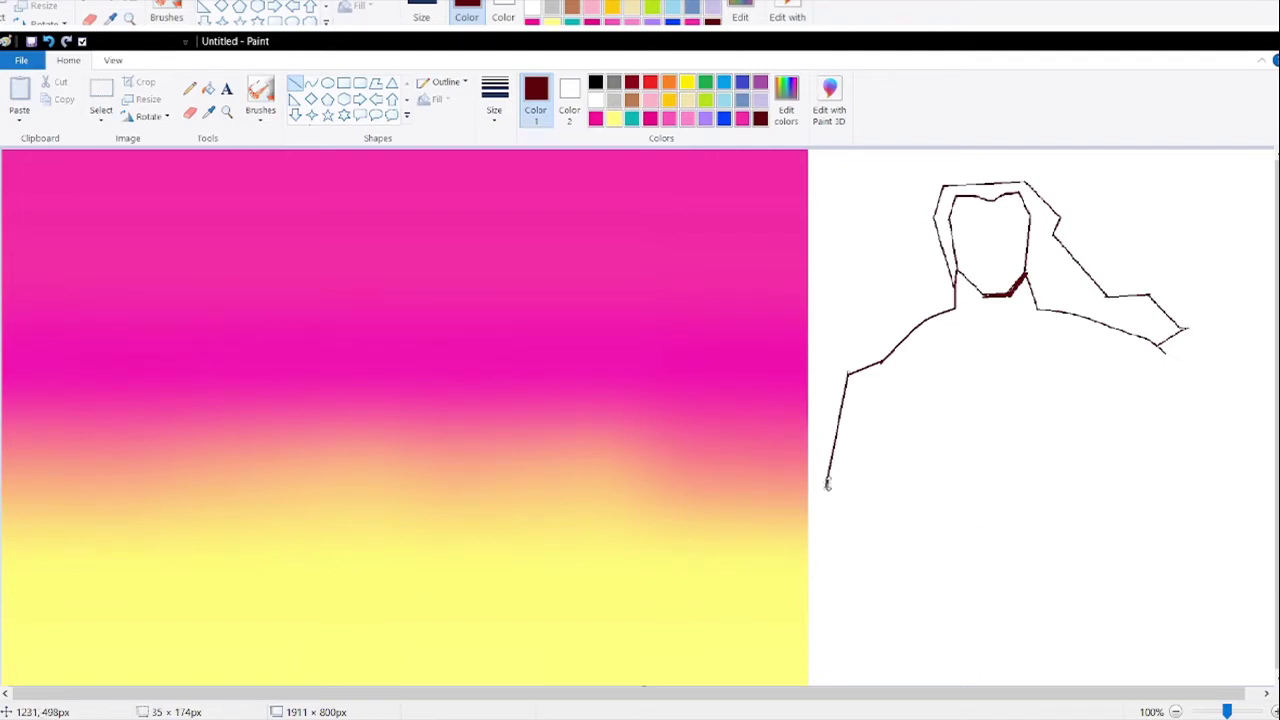
pyautogui.hotkey('ctrl', 'z')
pyautogui.hotkey('ctrl', 'z')
pyautogui.hotkey('ctrl', 'z')
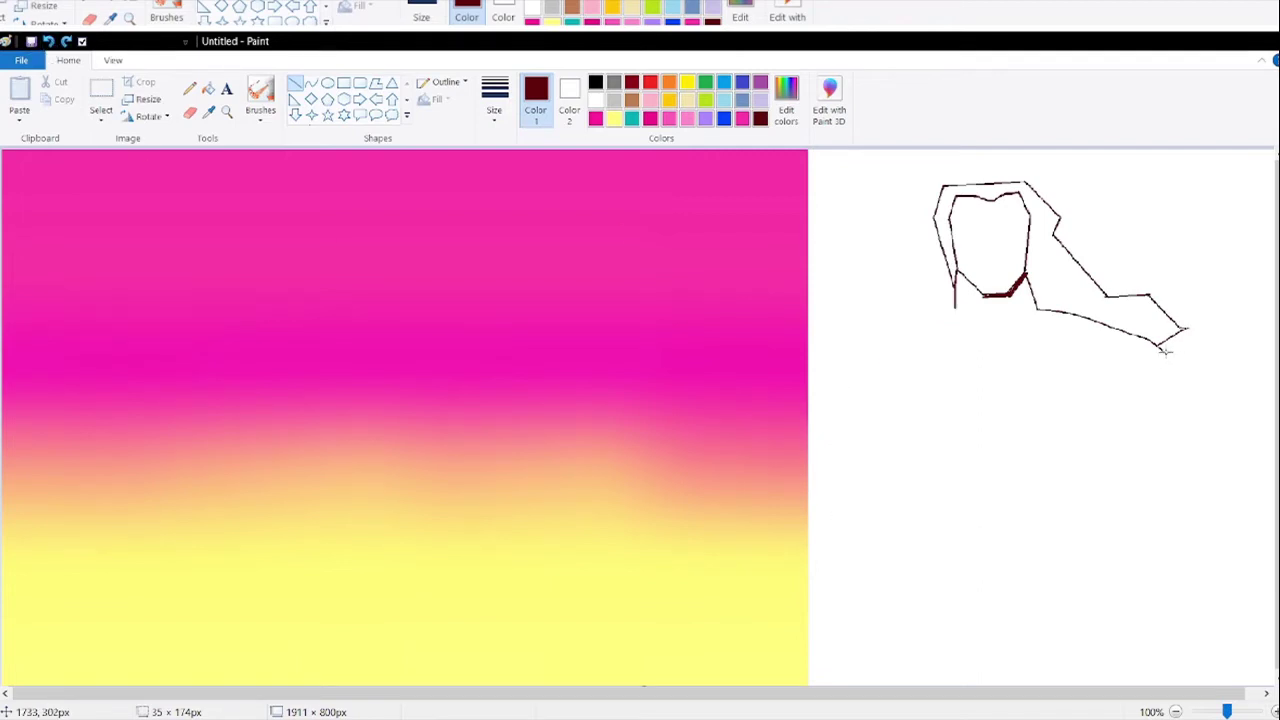
# - Draw the outer edge of the right upper arm from the shoulder down to the elbow and thicken it in dark red
pyautogui.moveTo(1165, 349); pyautogui.dragTo(1192, 472)
pyautogui.click(1157, 434)
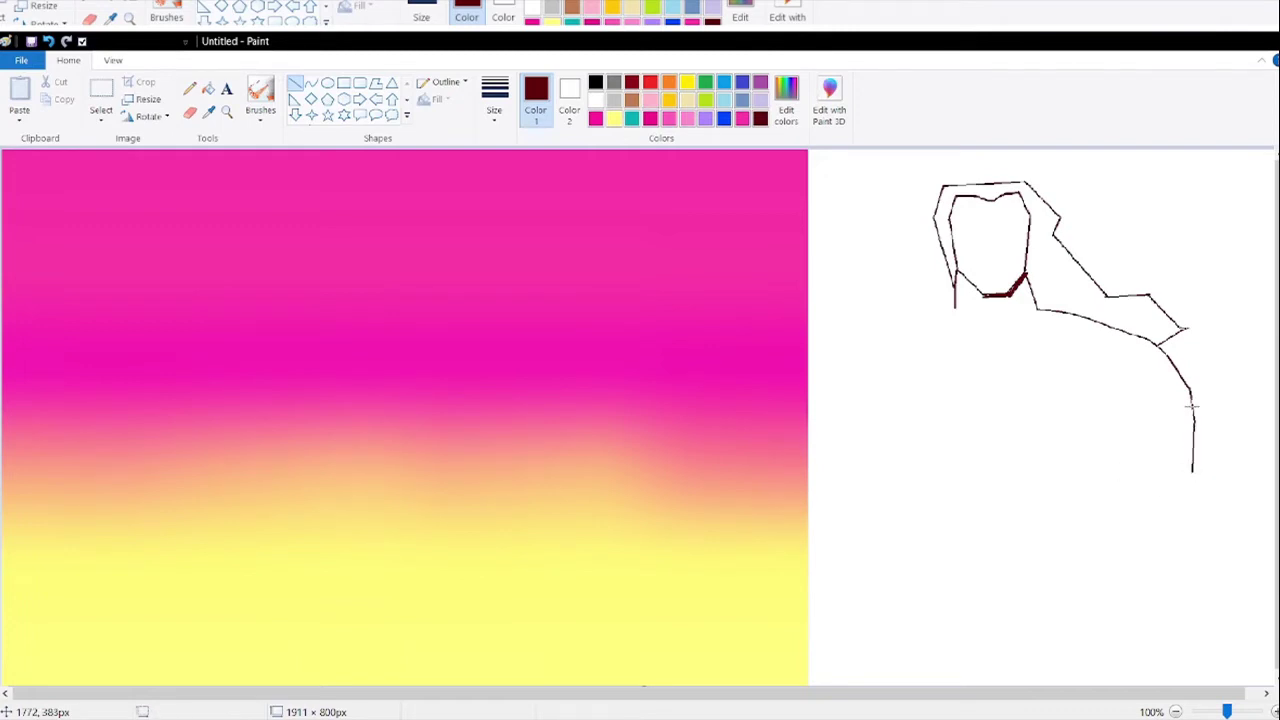
pyautogui.click(443, 341)
pyautogui.moveTo(1160, 344)
pyautogui.mouseDown()
pyautogui.moveTo(1192, 420)
pyautogui.moveTo(1190, 482)
pyautogui.mouseUp()
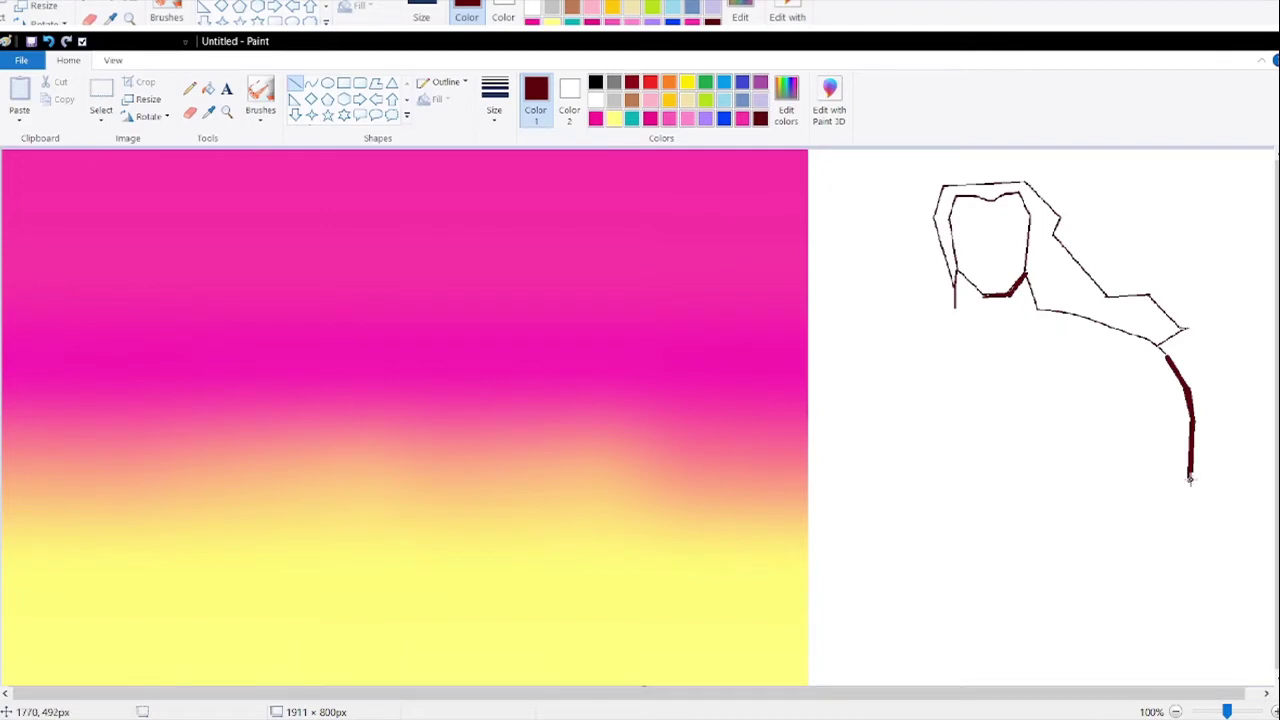
# - Draw the right forearm's outer edge down to the wrist, tapering its lower part with thin lines and filling the gap dark red
pyautogui.moveTo(1190, 480)
pyautogui.mouseDown()
pyautogui.moveTo(1213, 529)
pyautogui.moveTo(1204, 610)
pyautogui.mouseUp()
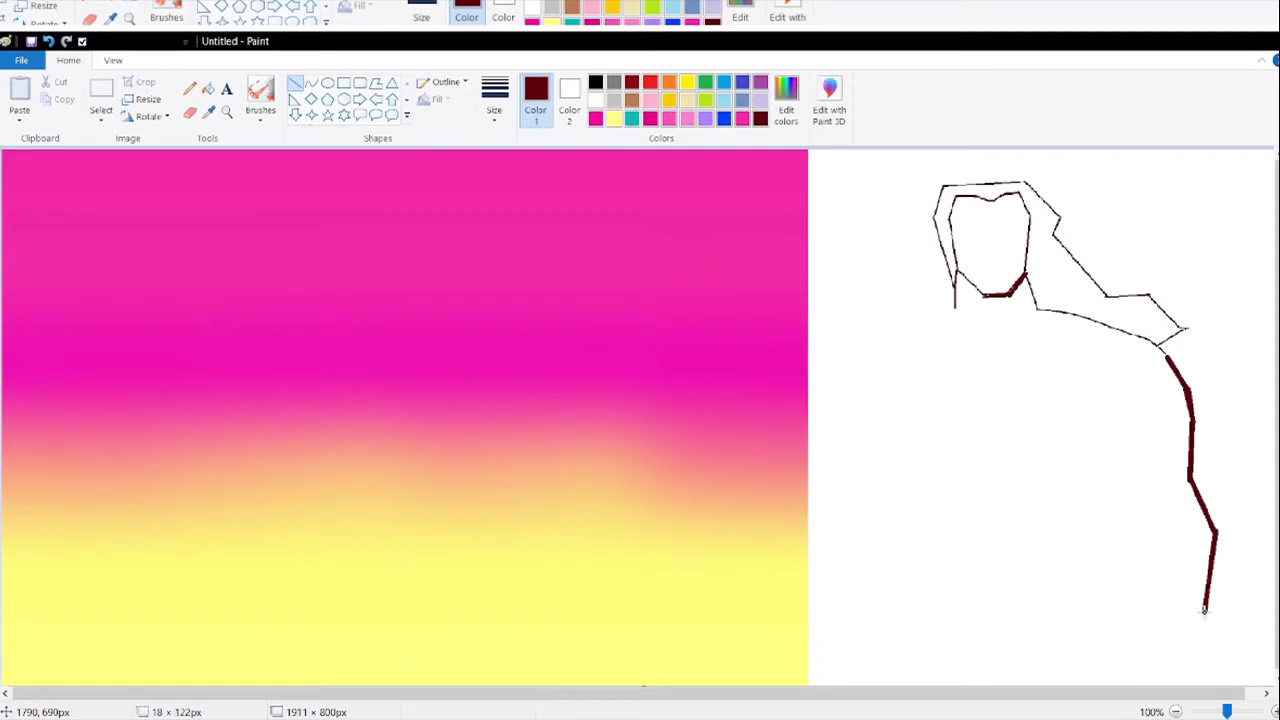
pyautogui.click(505, 124)
pyautogui.click(520, 150)
pyautogui.click(1163, 471)
pyautogui.moveTo(1213, 531); pyautogui.dragTo(1203, 617)
pyautogui.moveTo(1213, 530); pyautogui.dragTo(1209, 516)
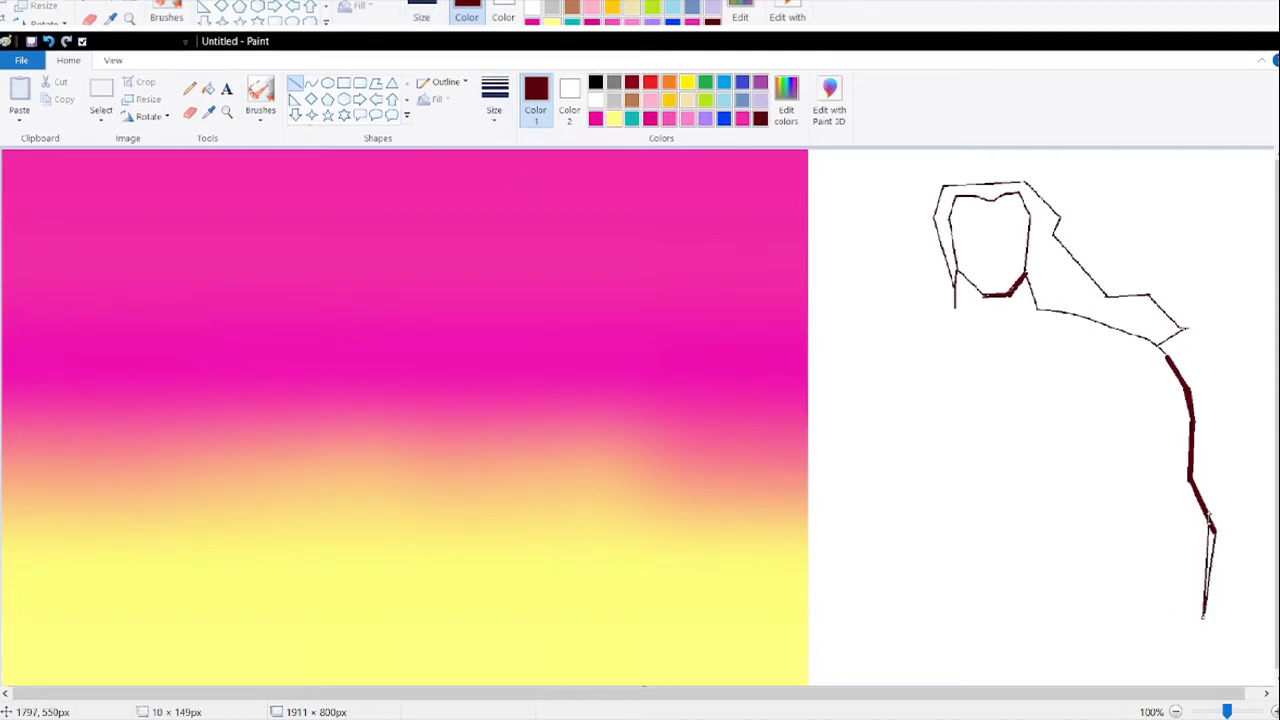
pyautogui.click(208, 88)
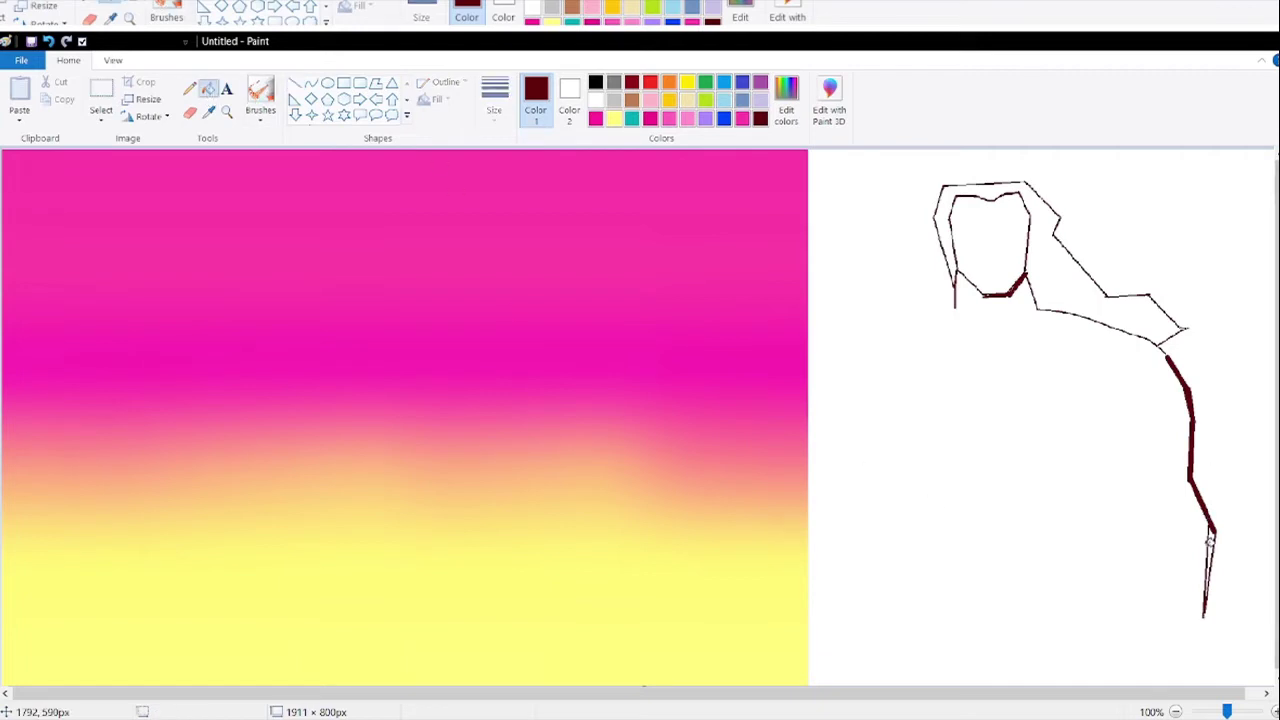
pyautogui.click(1209, 540)
# - Outline the right hand below the wrist with short thin straight lines for the thumb and fingers
pyautogui.click(295, 82)
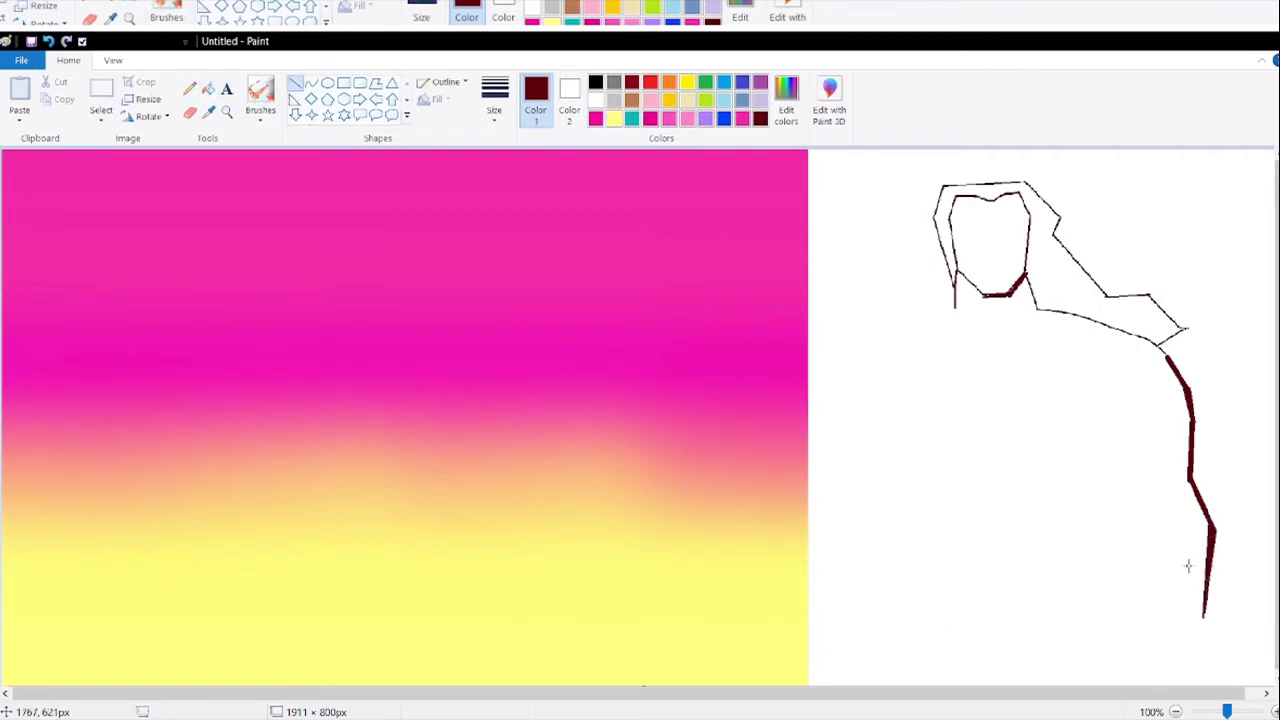
pyautogui.moveTo(1199, 629)
pyautogui.mouseDown()
pyautogui.moveTo(1200, 674)
pyautogui.moveTo(1197, 652)
pyautogui.moveTo(1183, 668)
pyautogui.moveTo(1154, 663)
pyautogui.moveTo(1181, 667)
pyautogui.moveTo(1168, 668)
pyautogui.mouseUp()
pyautogui.moveTo(1167, 648)
pyautogui.mouseDown()
pyautogui.moveTo(1175, 630)
pyautogui.moveTo(1153, 646)
pyautogui.moveTo(1167, 649)
pyautogui.mouseUp()
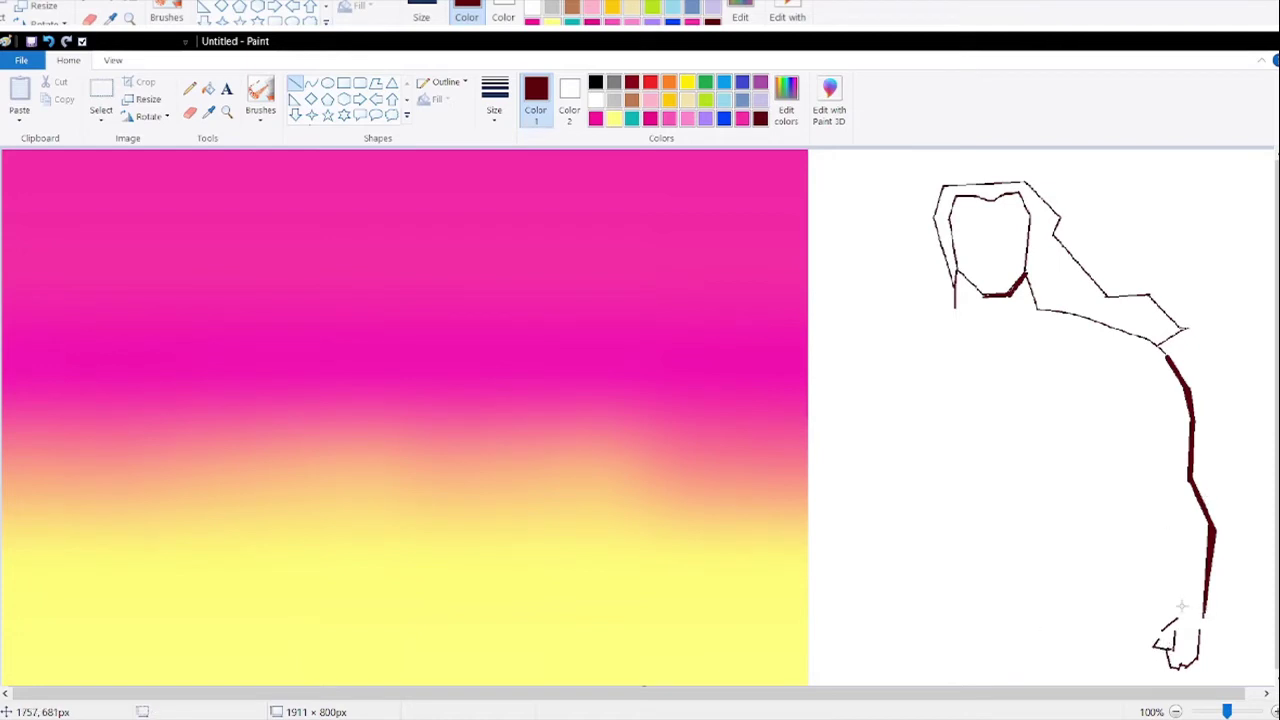
# - Draw the right arm's inner edge from the wrist up to the armpit and straight segments from there down the torso's side
pyautogui.moveTo(1178, 605)
pyautogui.mouseDown()
pyautogui.moveTo(1168, 596)
pyautogui.moveTo(1176, 618)
pyautogui.moveTo(1145, 484)
pyautogui.mouseUp()
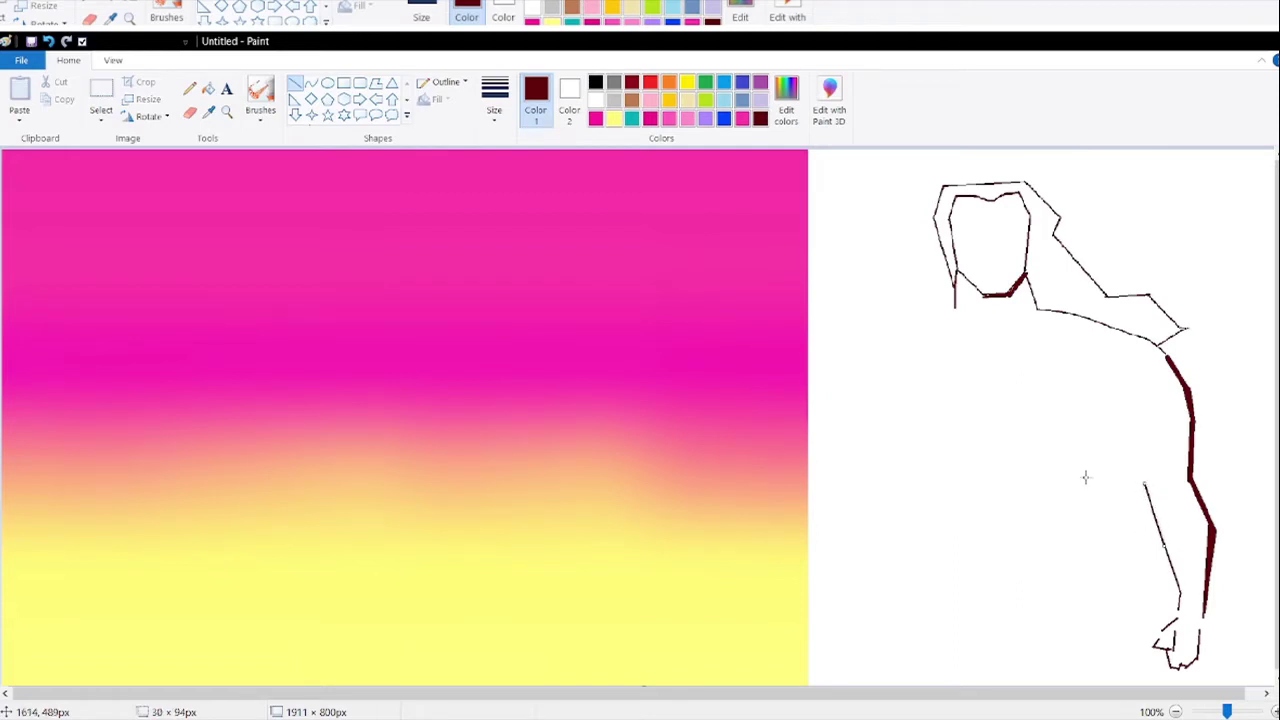
pyautogui.moveTo(1163, 546); pyautogui.dragTo(1165, 542)
pyautogui.moveTo(1145, 484)
pyautogui.mouseDown()
pyautogui.moveTo(1160, 475)
pyautogui.moveTo(1145, 477)
pyautogui.moveTo(1129, 414)
pyautogui.moveTo(1120, 486)
pyautogui.moveTo(1087, 501)
pyautogui.moveTo(1096, 517)
pyautogui.moveTo(1120, 483)
pyautogui.moveTo(1082, 566)
pyautogui.moveTo(1087, 557)
pyautogui.mouseUp()
pyautogui.click(1160, 538)
pyautogui.click(1057, 494)
pyautogui.click(48, 41)
# - Replace the lowest segment of the torso's side with a short curve bending down at the waist
pyautogui.click(311, 83)
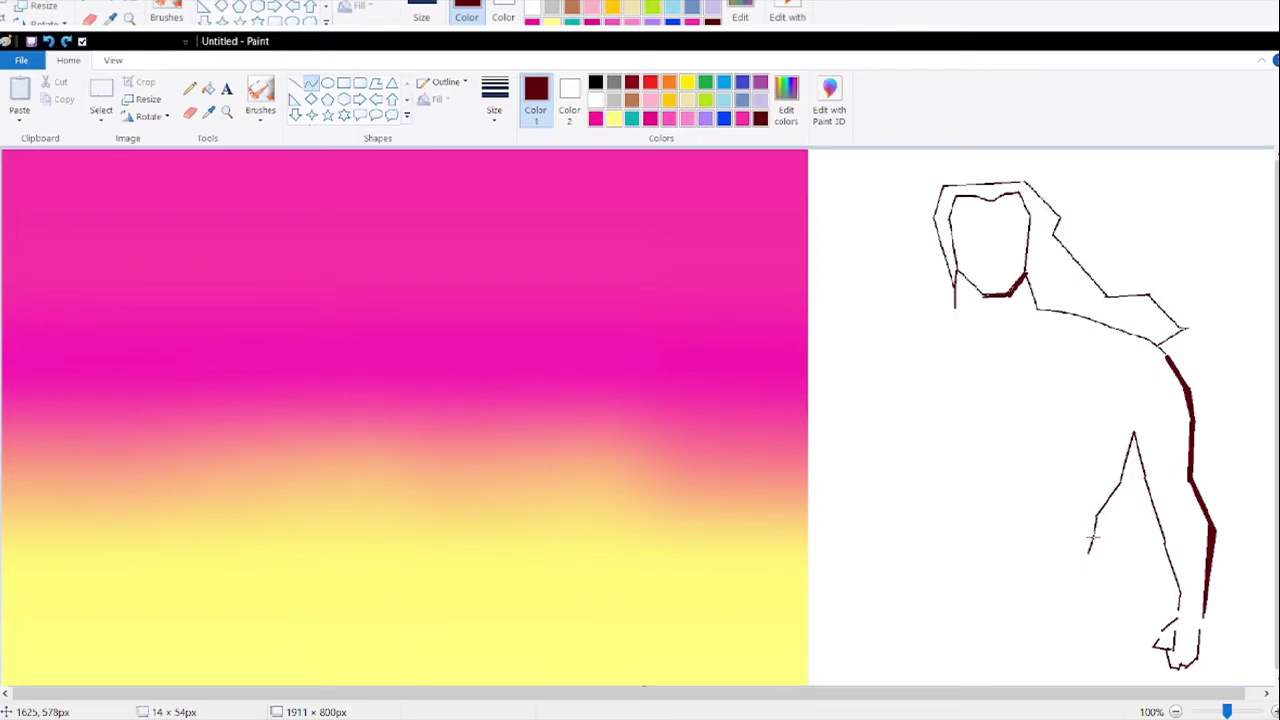
pyautogui.click(1058, 536)
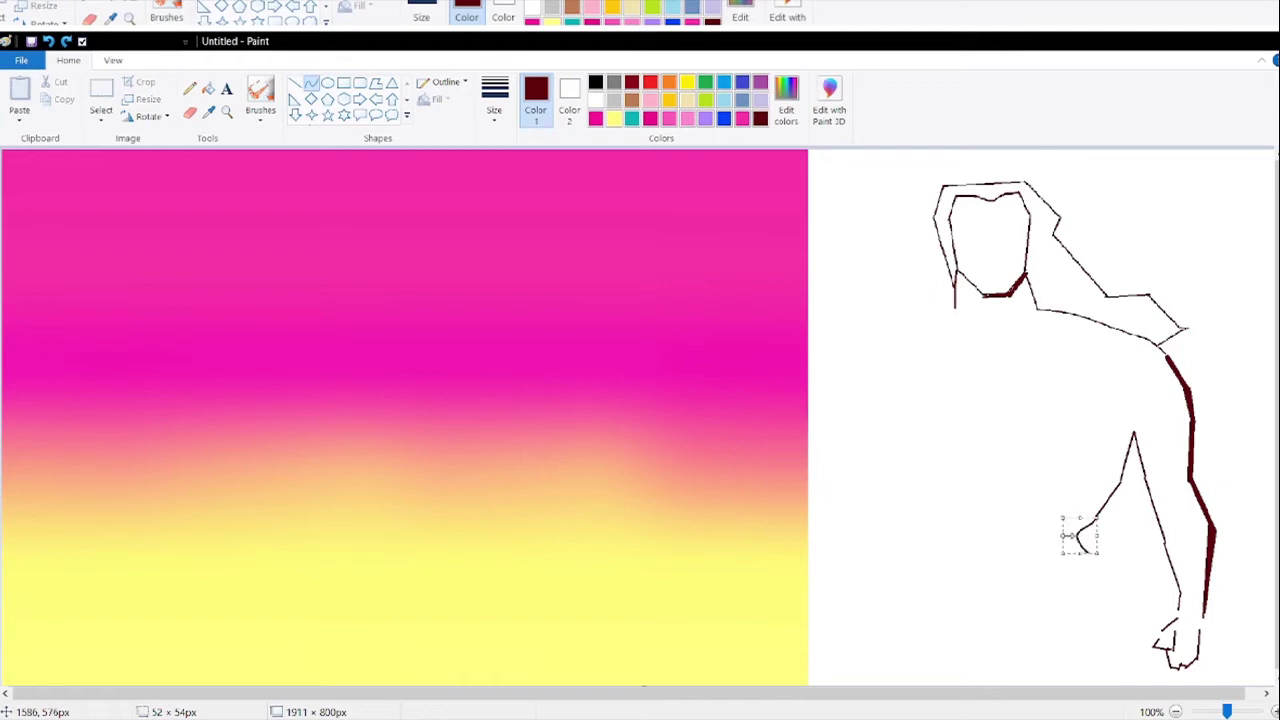
pyautogui.hotkey('ctrl', 'z')
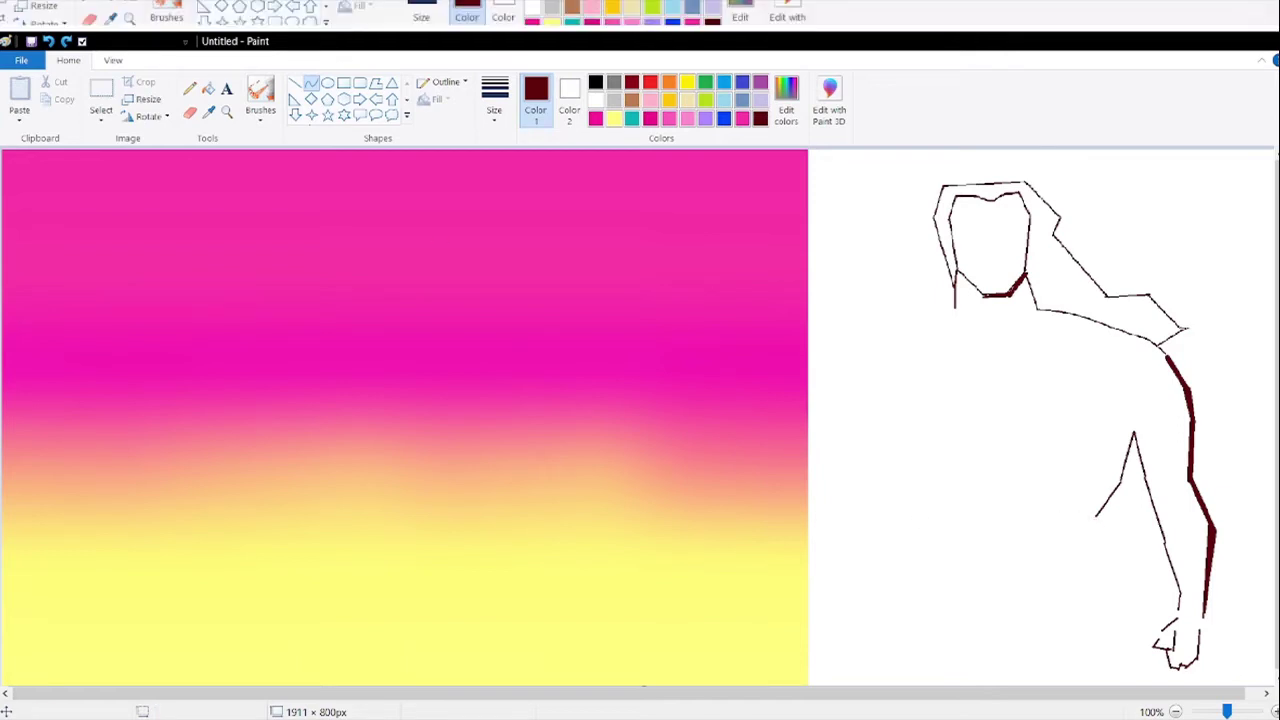
pyautogui.moveTo(1096, 516); pyautogui.dragTo(1090, 545)
pyautogui.click(1093, 516)
# - Draw the underside of the chest with straight lines from the right armpit toward the middle, ending in a nearly horizontal 60 × 4 px segment
pyautogui.click(295, 83)
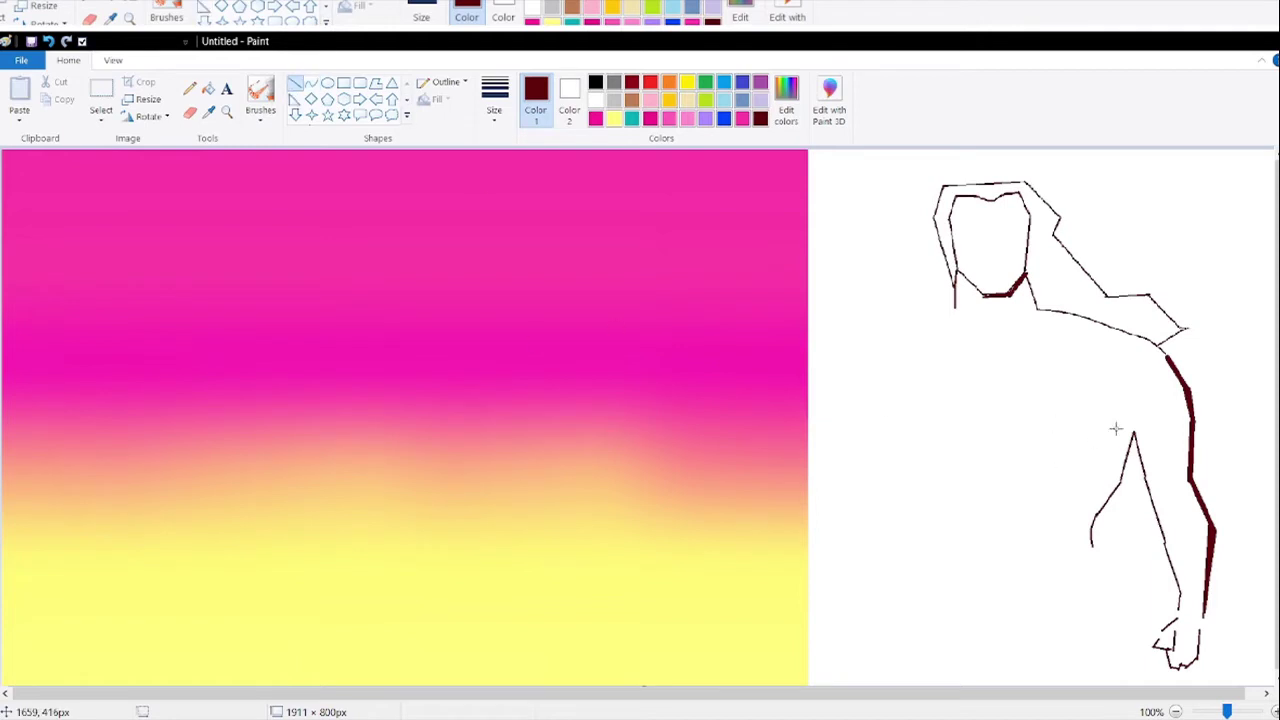
pyautogui.moveTo(1133, 432)
pyautogui.mouseDown()
pyautogui.moveTo(1113, 405)
pyautogui.moveTo(1124, 418)
pyautogui.moveTo(1088, 450)
pyautogui.moveTo(1123, 420)
pyautogui.moveTo(1090, 446)
pyautogui.moveTo(1050, 446)
pyautogui.mouseUp()
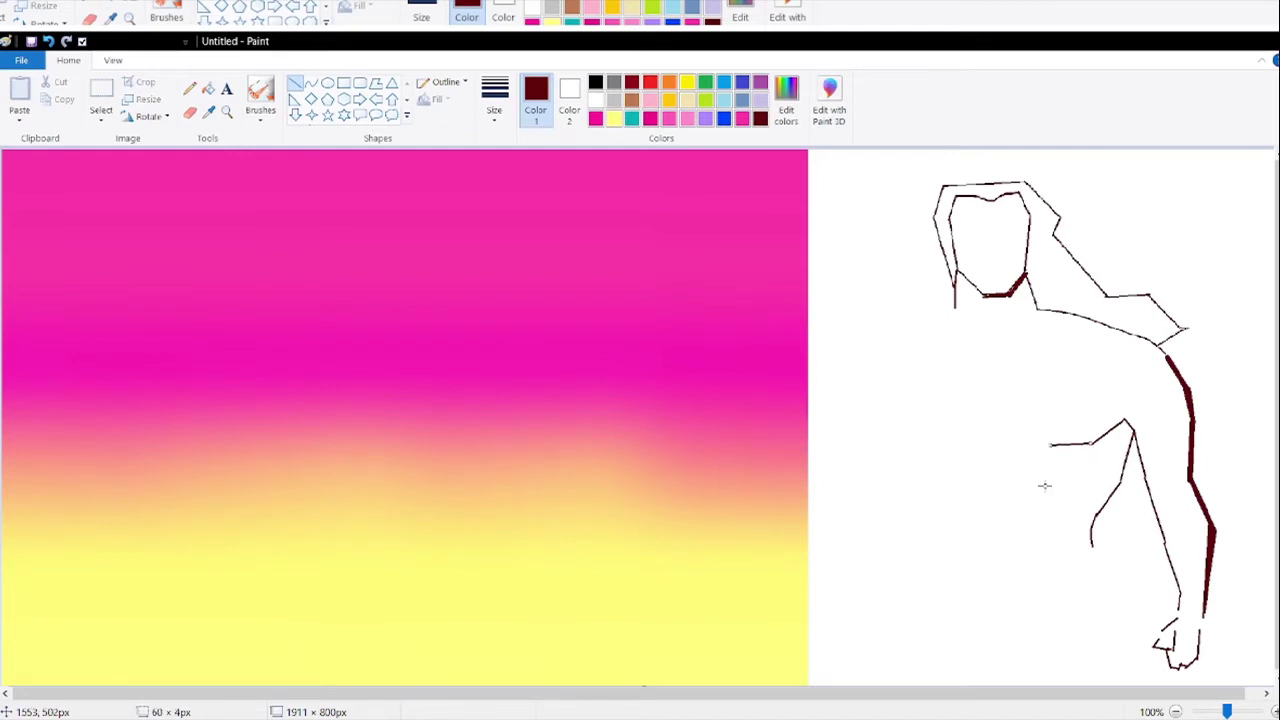
pyautogui.click(1044, 480)
# - Draw a second line inside the torso's right side, from the chest line down to the waist, to outline a shading strip
pyautogui.moveTo(1095, 437)
pyautogui.mouseDown()
pyautogui.moveTo(1104, 466)
pyautogui.moveTo(1088, 506)
pyautogui.moveTo(1078, 514)
pyautogui.moveTo(1064, 498)
pyautogui.moveTo(1080, 546)
pyautogui.mouseUp()
pyautogui.click(311, 83)
pyautogui.click(1057, 528)
pyautogui.hotkey('ctrl', 'z')
pyautogui.click(295, 83)
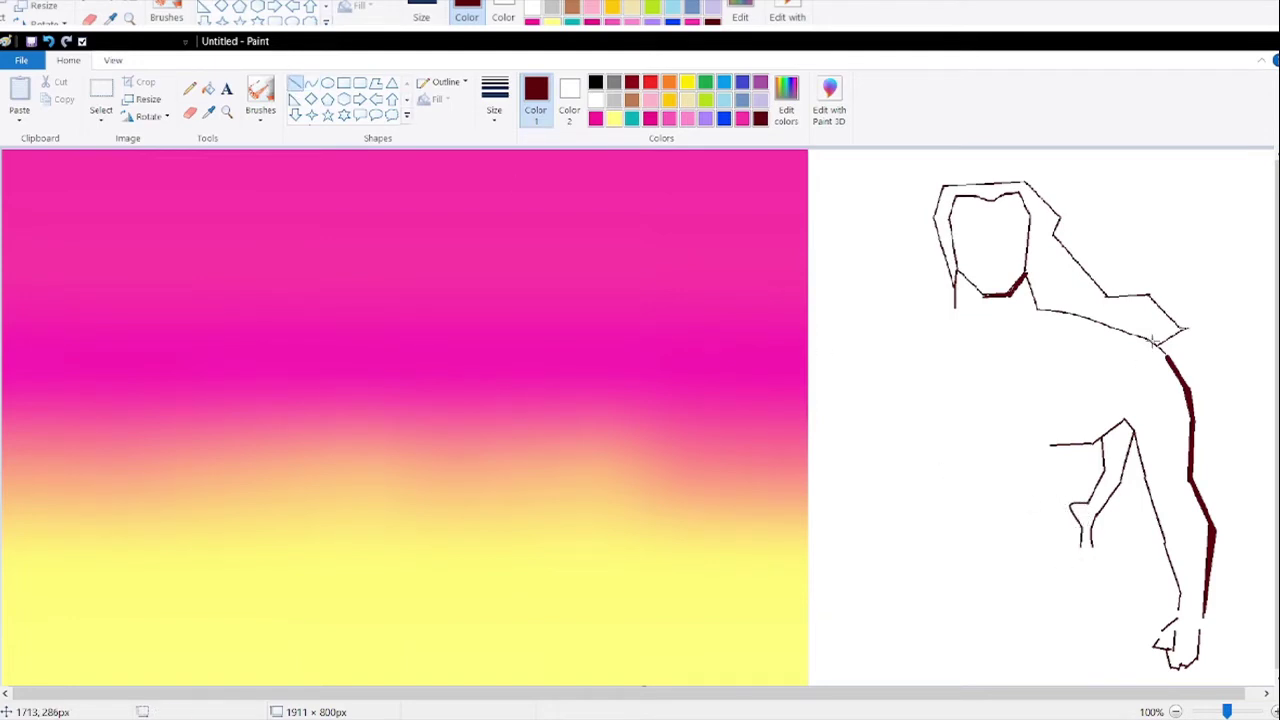
# - Fill the hair around the face and over the right shoulder with dark red
pyautogui.click(227, 111)
pyautogui.click(970, 326)
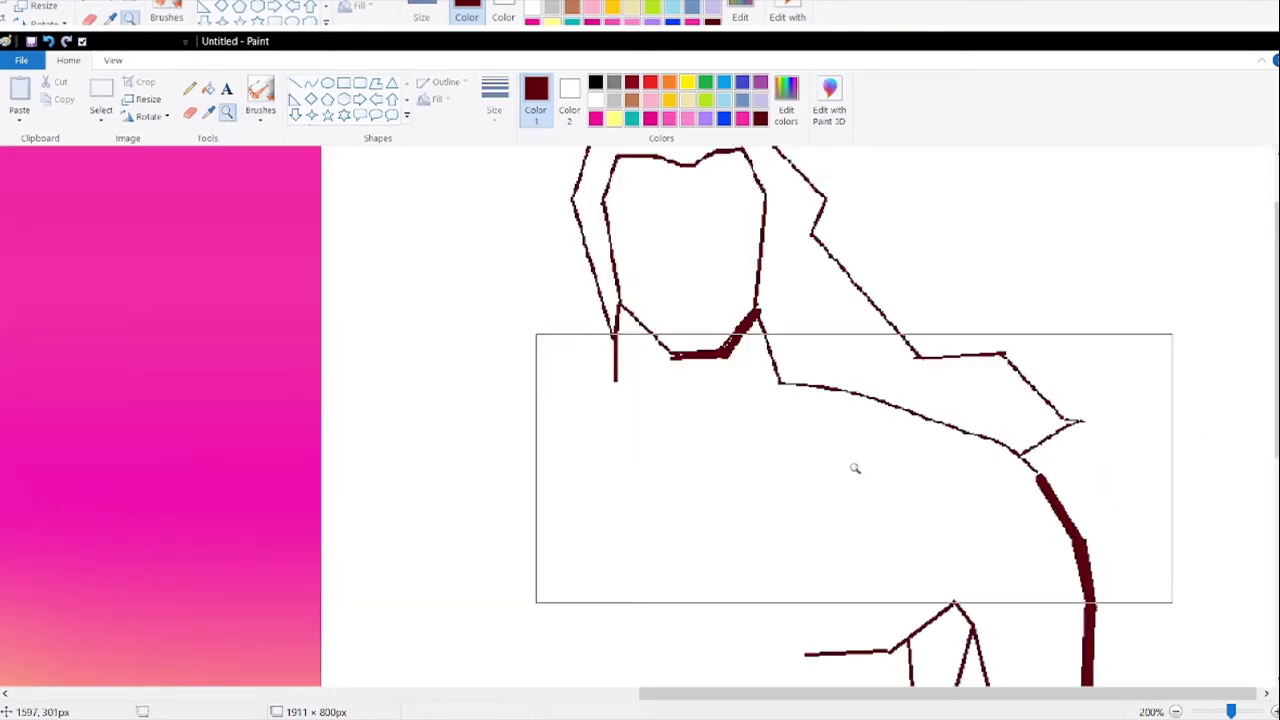
pyautogui.click(189, 92)
pyautogui.scroll(2, 538, 184)
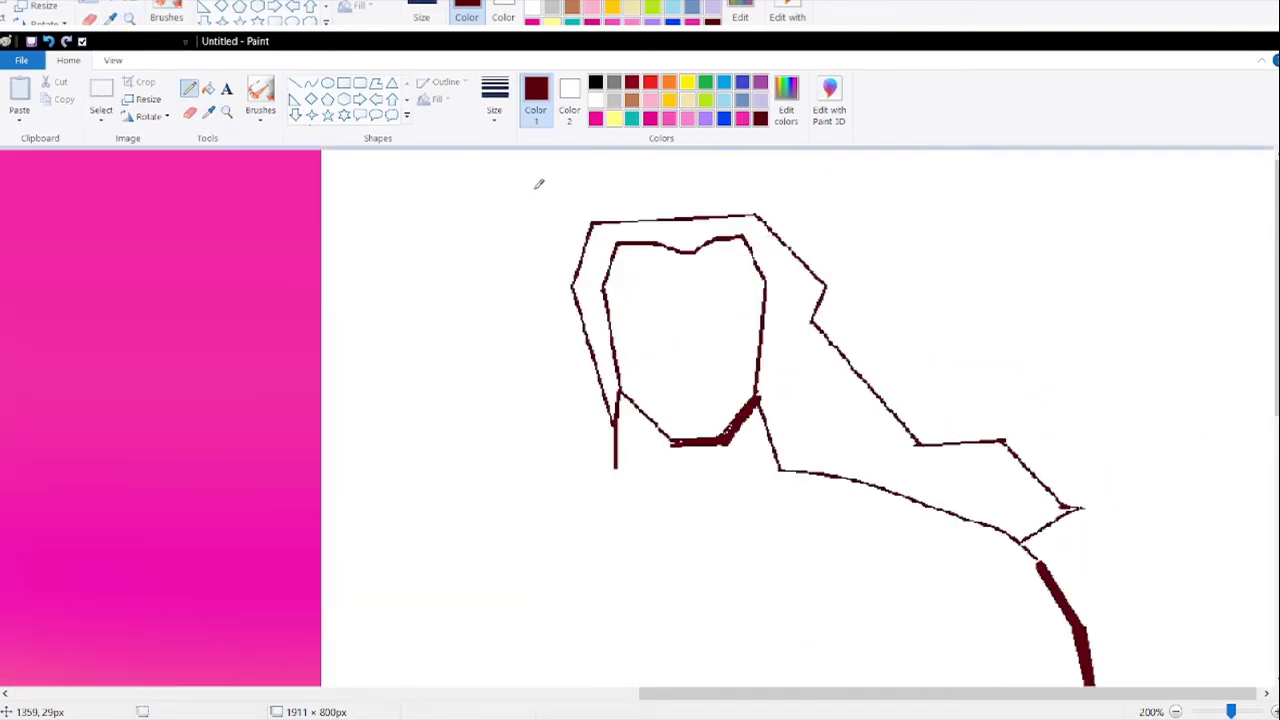
pyautogui.click(208, 89)
pyautogui.click(628, 240)
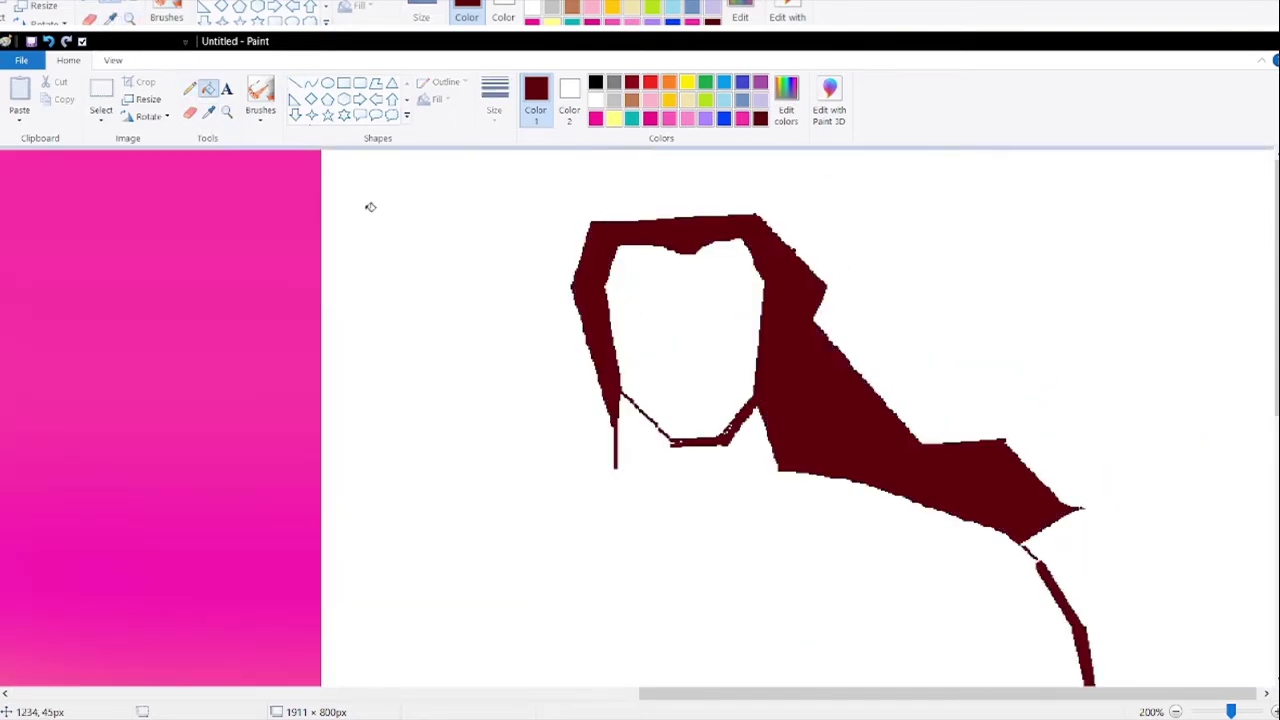
# - Fill the shading strip below the right armpit with dark red, undoing the fill that hits the blank background
pyautogui.click(227, 111)
pyautogui.rightClick(683, 334)
pyautogui.click(208, 89)
pyautogui.click(1100, 455)
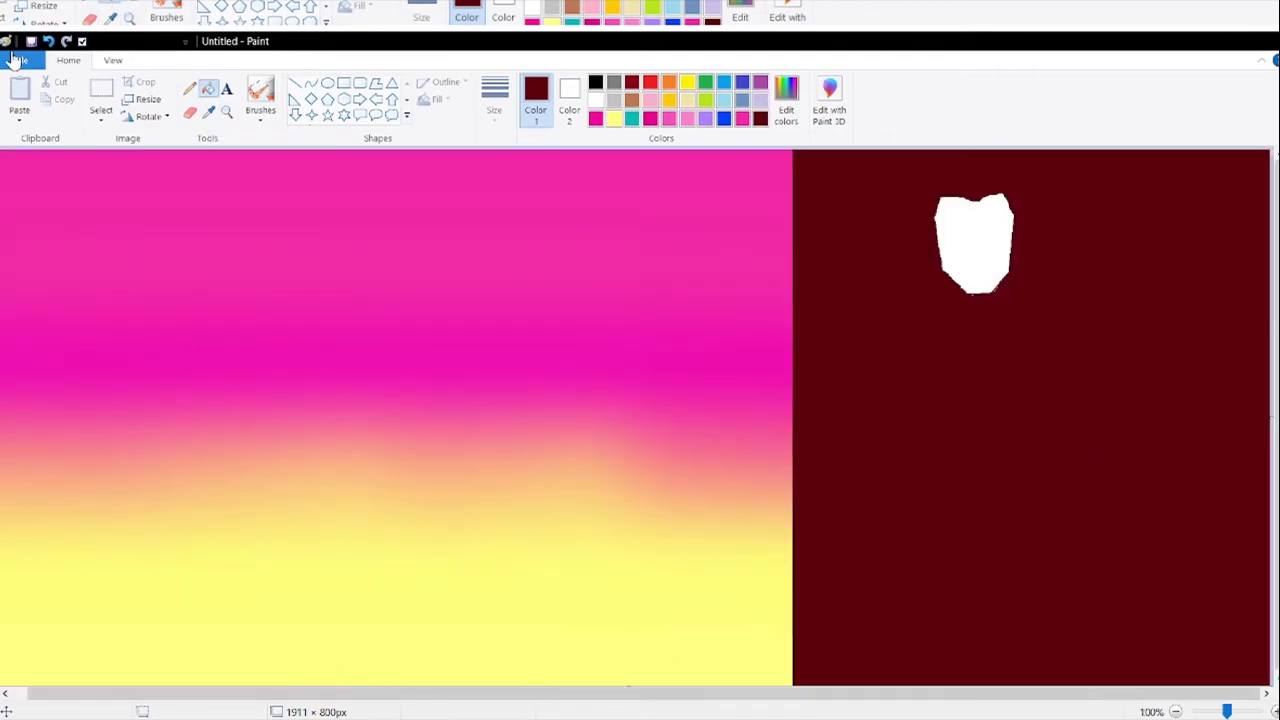
pyautogui.click(48, 41)
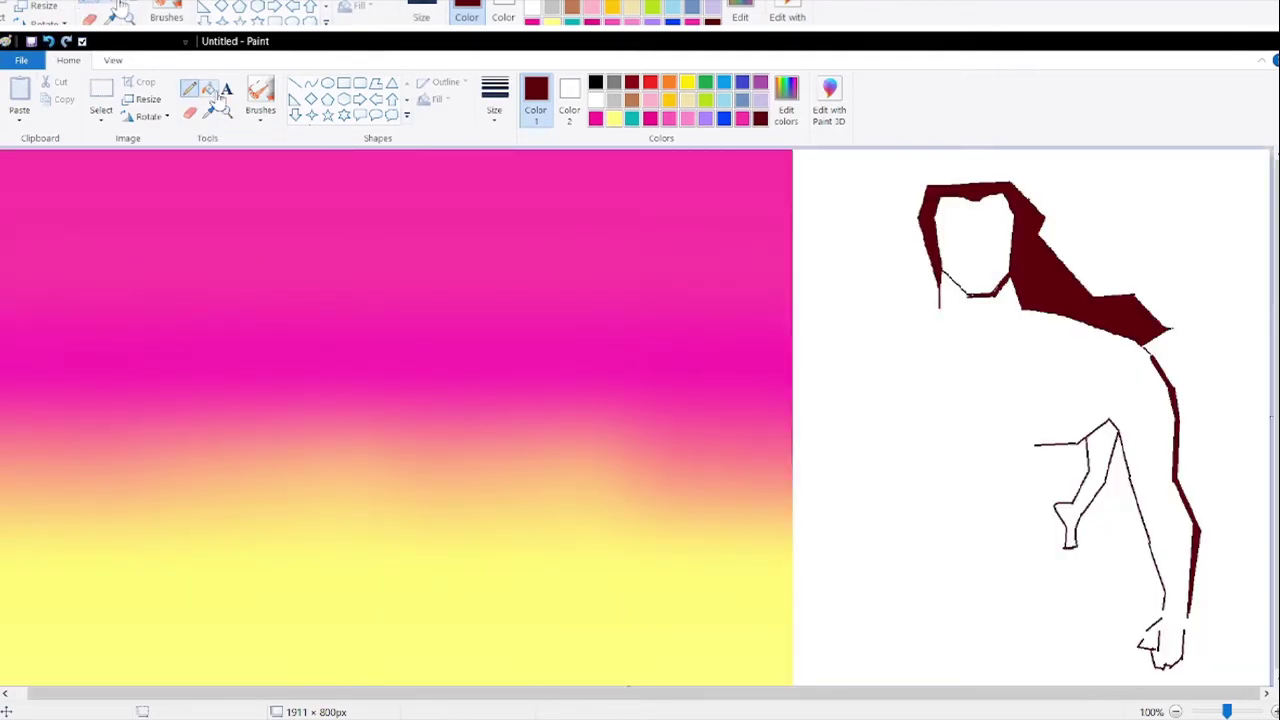
pyautogui.click(1098, 489)
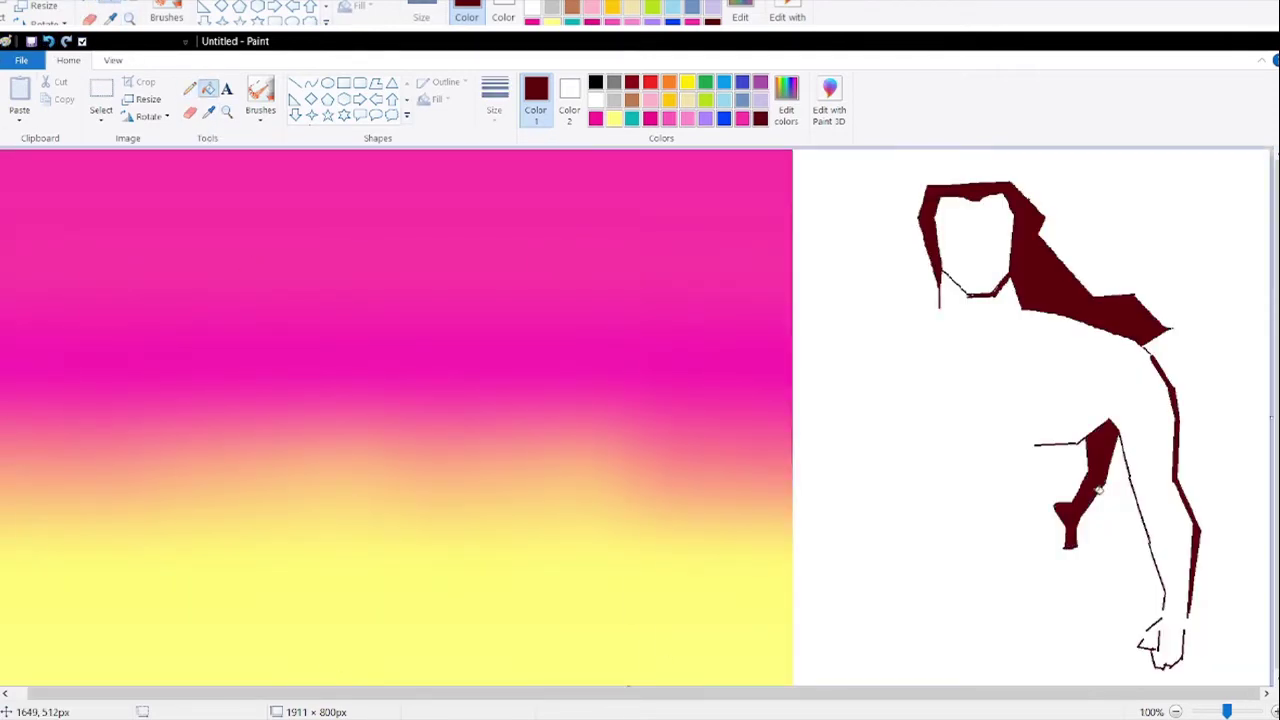
# - Try to draw the left shoulder line sloping down from the base of the neck, and undo each attempt
pyautogui.click(295, 83)
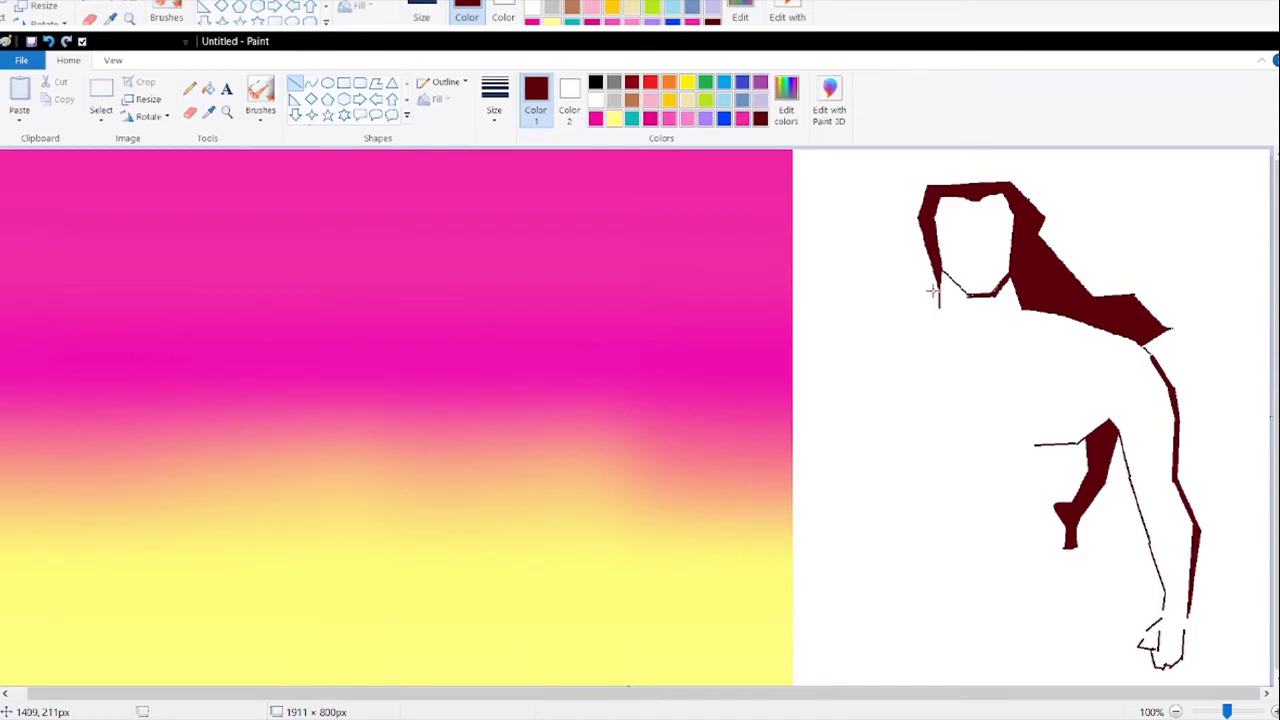
pyautogui.moveTo(938, 304)
pyautogui.mouseDown()
pyautogui.moveTo(886, 330)
pyautogui.moveTo(909, 318)
pyautogui.moveTo(905, 332)
pyautogui.moveTo(843, 348)
pyautogui.mouseUp()
pyautogui.hotkey('ctrl', 'z')
pyautogui.click(295, 83)
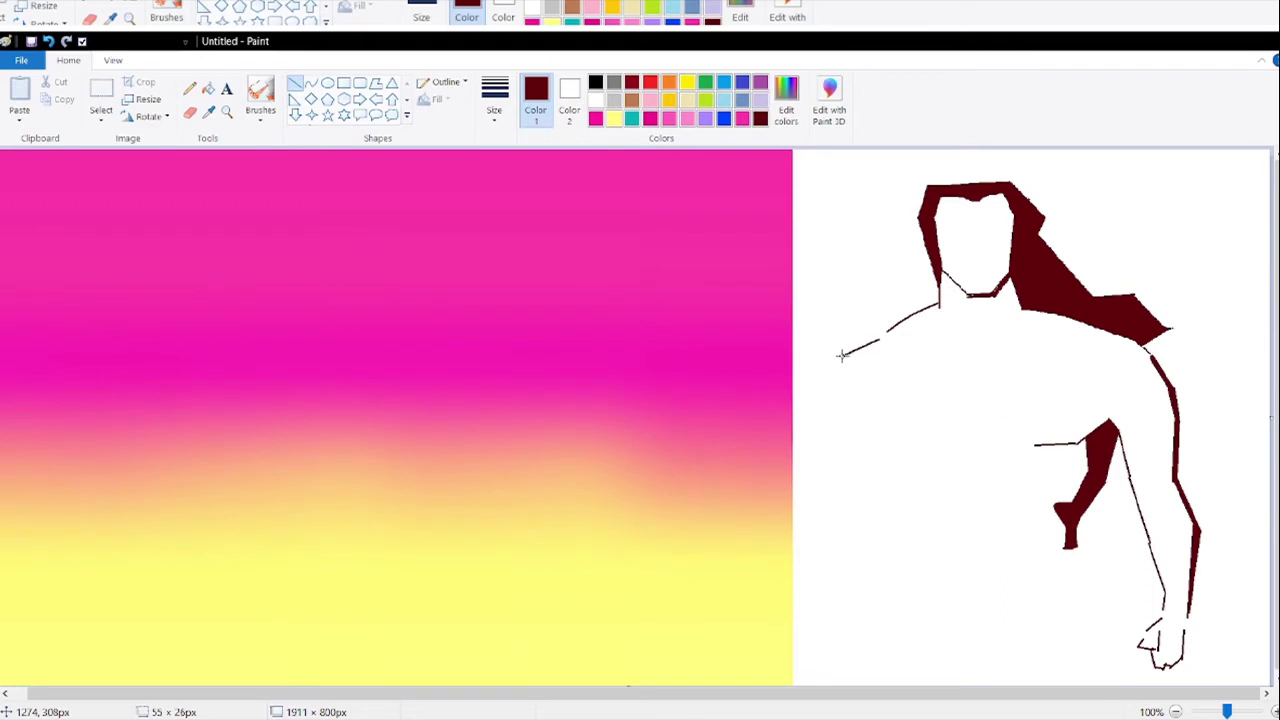
pyautogui.click(47, 42)
pyautogui.click(47, 42)
pyautogui.moveTo(940, 304); pyautogui.dragTo(879, 337)
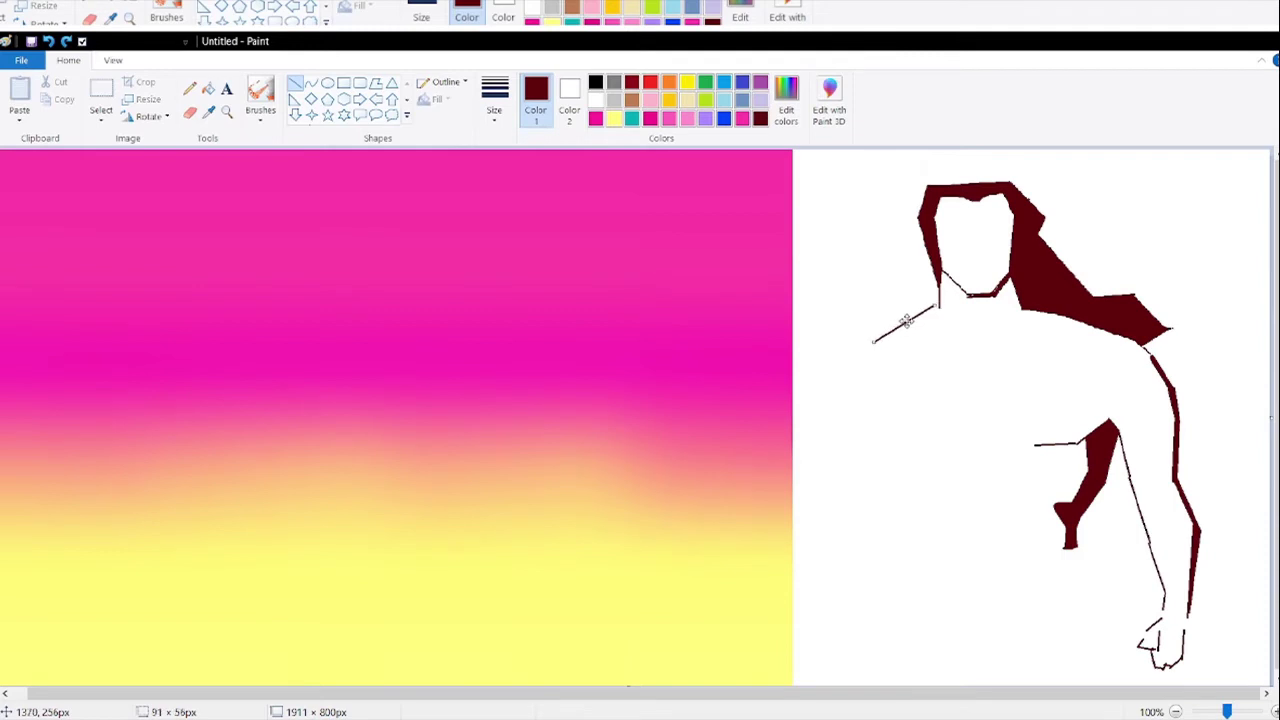
pyautogui.click(47, 42)
# - Draw the left shoulder as a curve sloping down from the neck, continued by segments to the upper arm
pyautogui.click(314, 86)
pyautogui.moveTo(940, 304)
pyautogui.mouseDown()
pyautogui.moveTo(851, 356)
pyautogui.moveTo(829, 398)
pyautogui.mouseUp()
pyautogui.click(939, 305)
pyautogui.click(946, 365)
# - Extend the outer left arm downward with two thin straight segments toward the gradient's edge
pyautogui.click(296, 85)
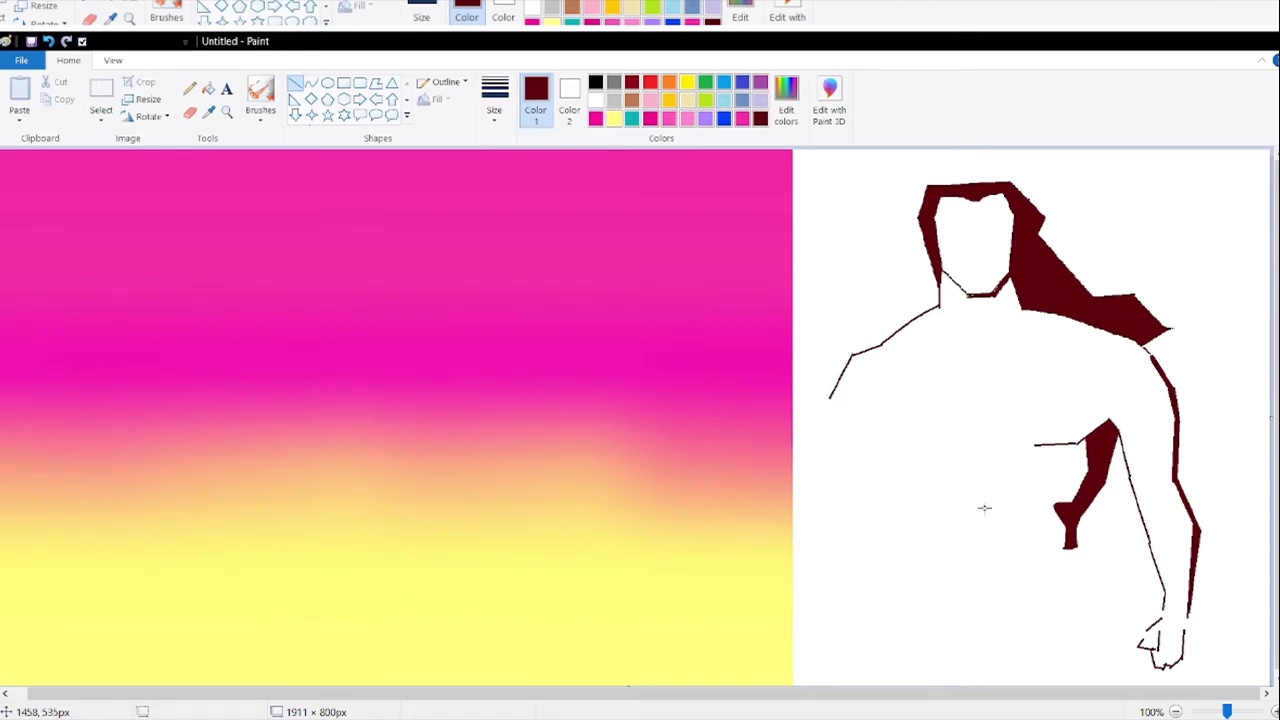
pyautogui.scroll(-1, 984, 508)
pyautogui.moveTo(830, 396); pyautogui.dragTo(818, 468)
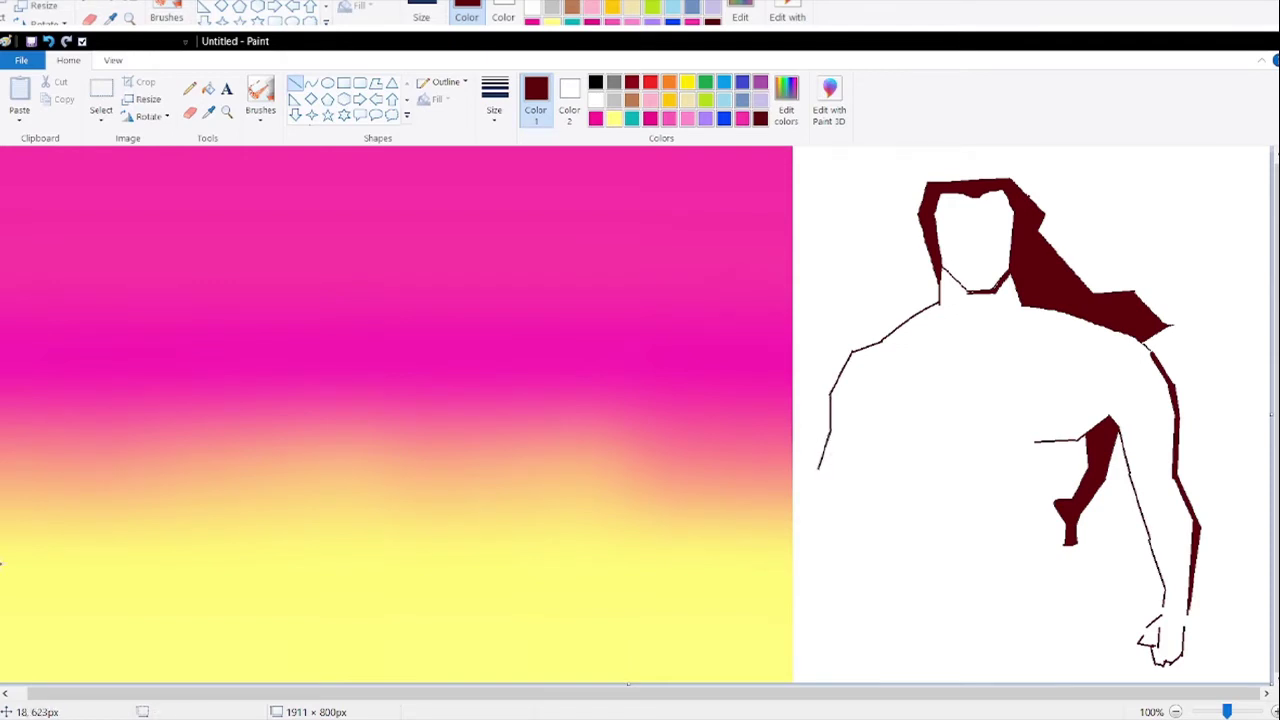
# - Try a short dark red diagonal line from the hair's lower edge onto the chest, and undo it
pyautogui.click(494, 100)
pyautogui.click(520, 249)
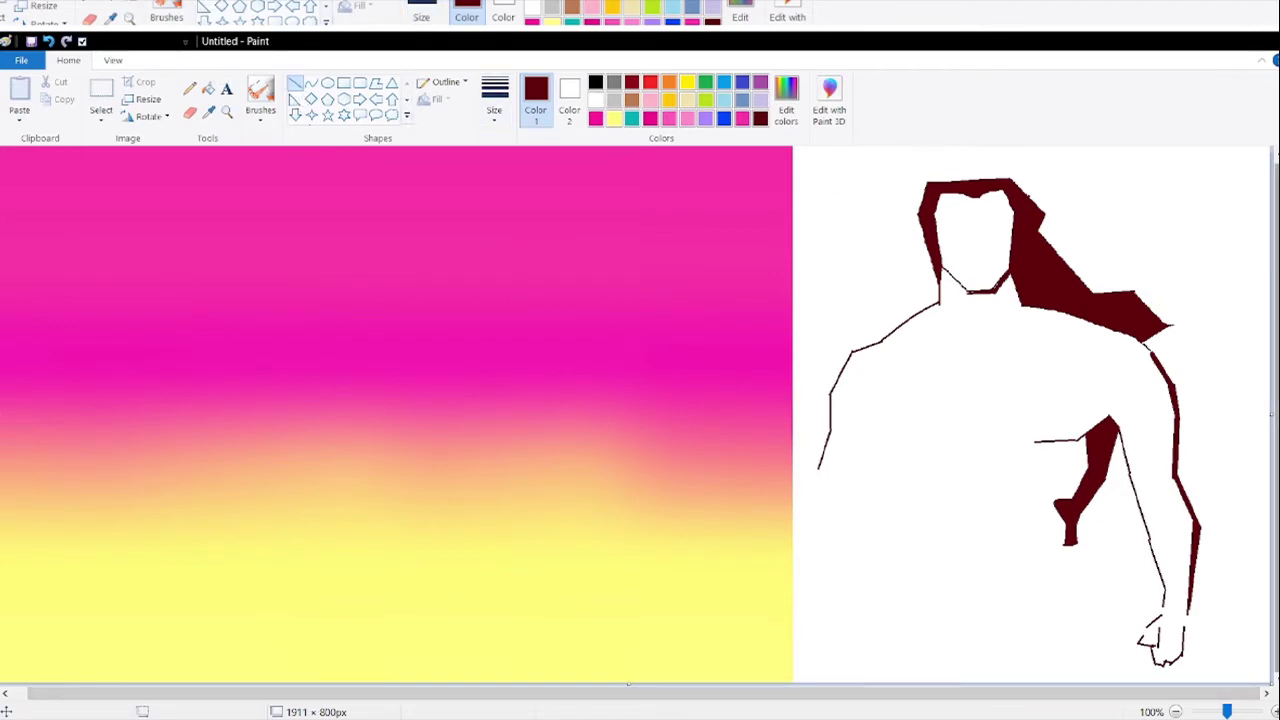
pyautogui.moveTo(1040, 305); pyautogui.dragTo(1032, 333)
pyautogui.moveTo(1022, 338); pyautogui.dragTo(1023, 333)
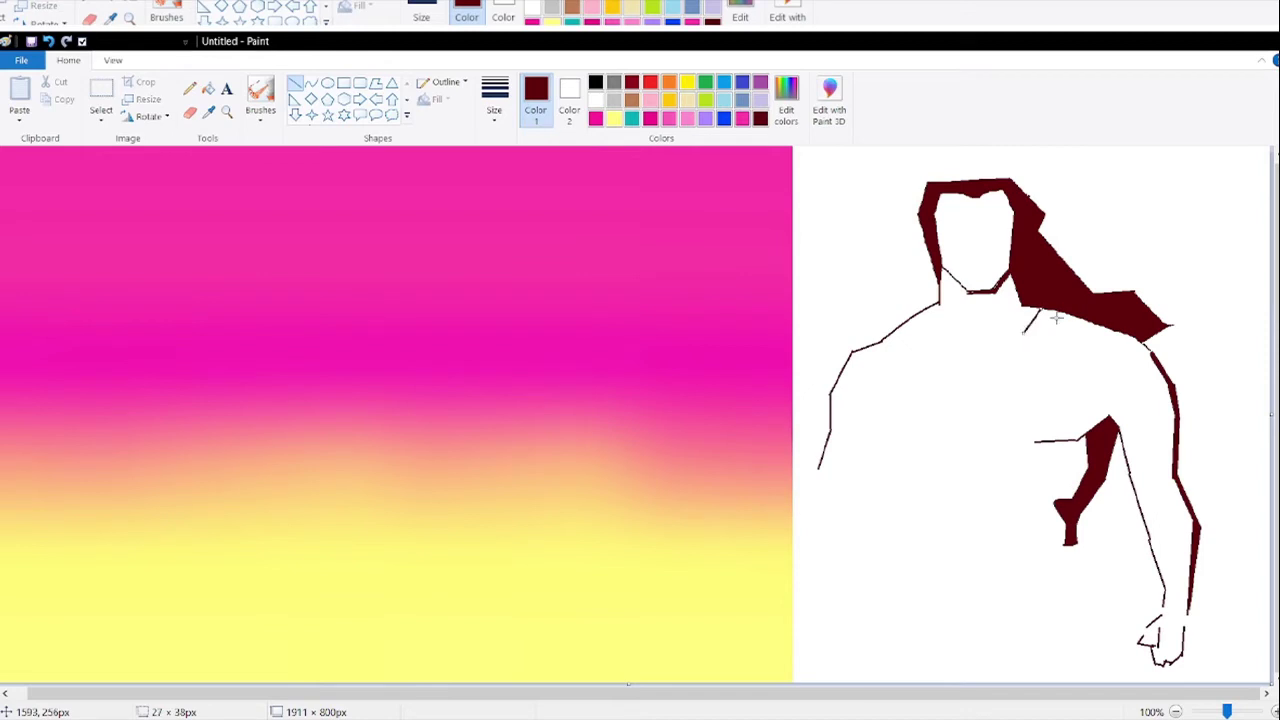
pyautogui.hotkey('ctrl', 'z')
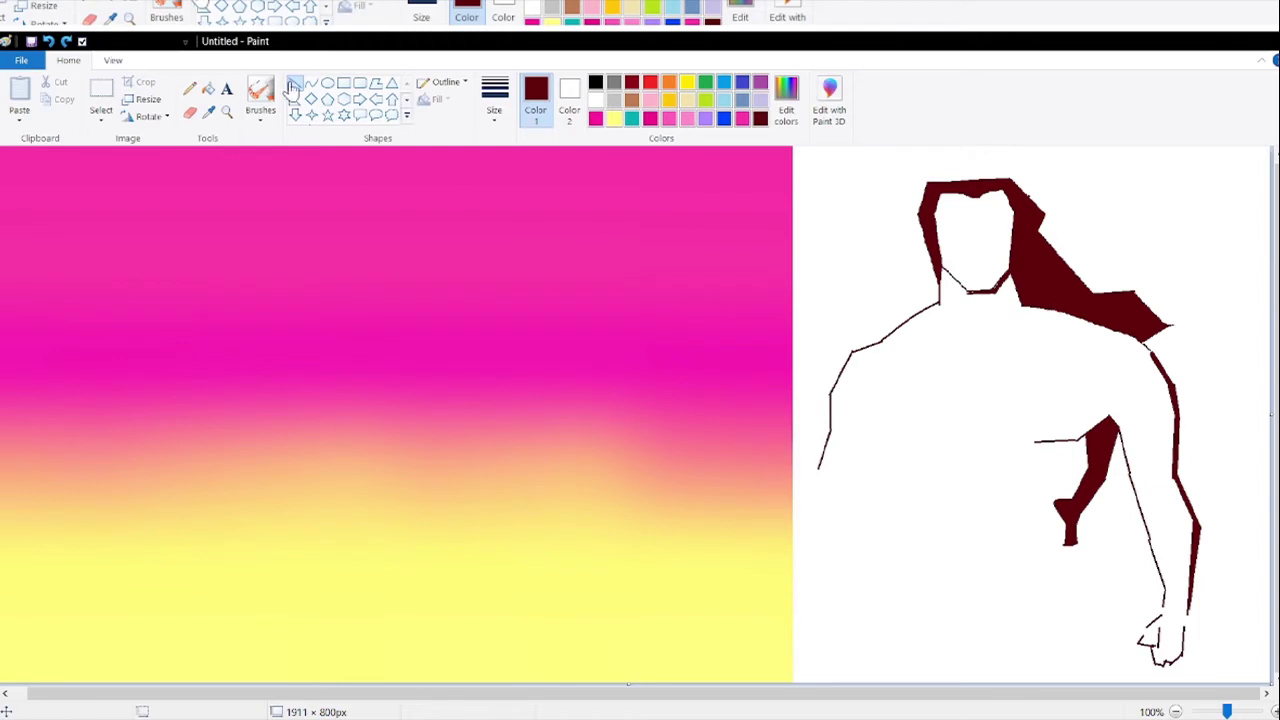
# - Outline a narrow strap tapering from the hair's lower edge down onto the chest, using yellow and light yellow lines
pyautogui.click(687, 82)
pyautogui.moveTo(1050, 310); pyautogui.dragTo(1012, 382)
pyautogui.click(613, 118)
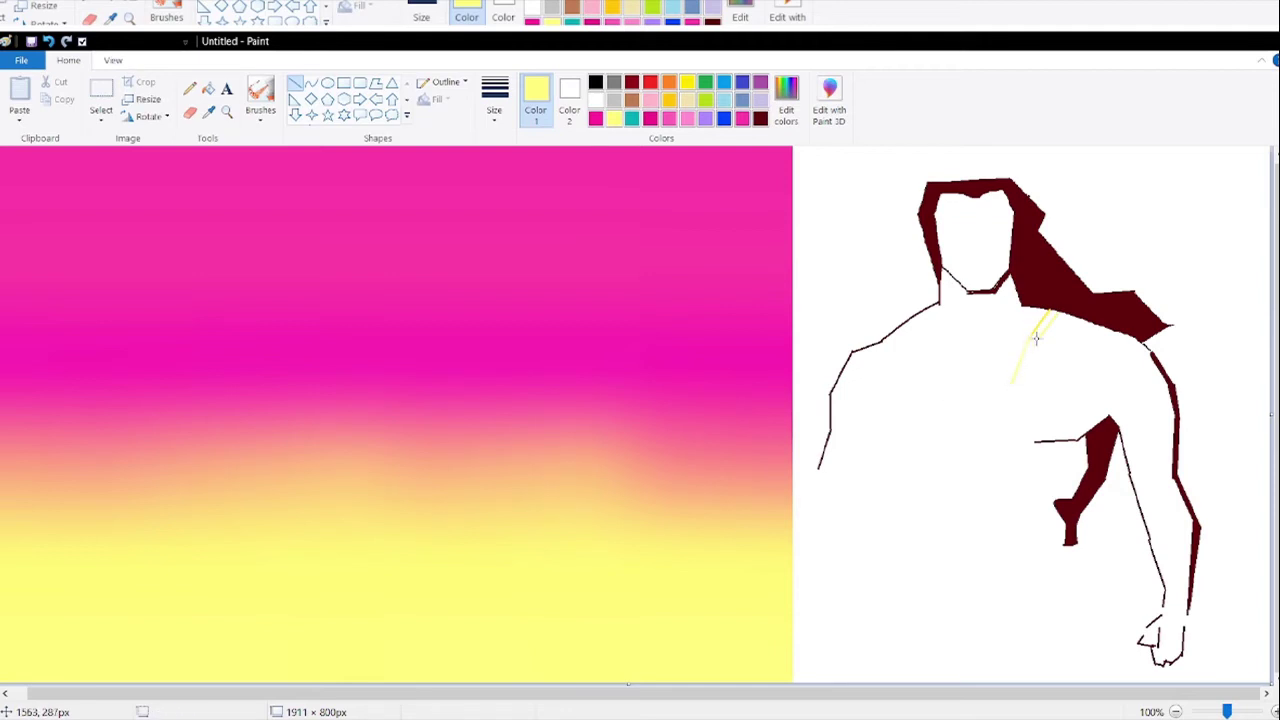
# - Fill the strap on the chest with light yellow, undoing the misplaced fill and enlarging the view to 300%
pyautogui.click(208, 88)
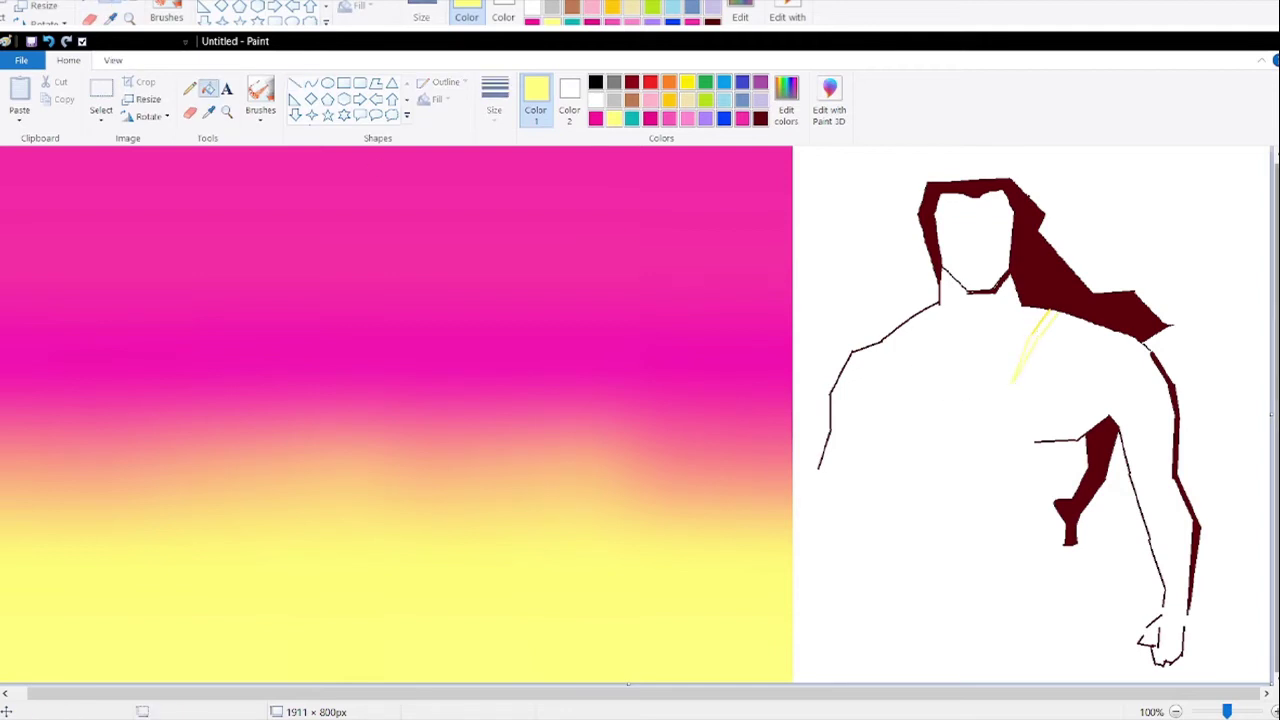
pyautogui.click(1050, 336)
pyautogui.hotkey('ctrl', 'z')
pyautogui.click(227, 111)
pyautogui.click(1097, 346)
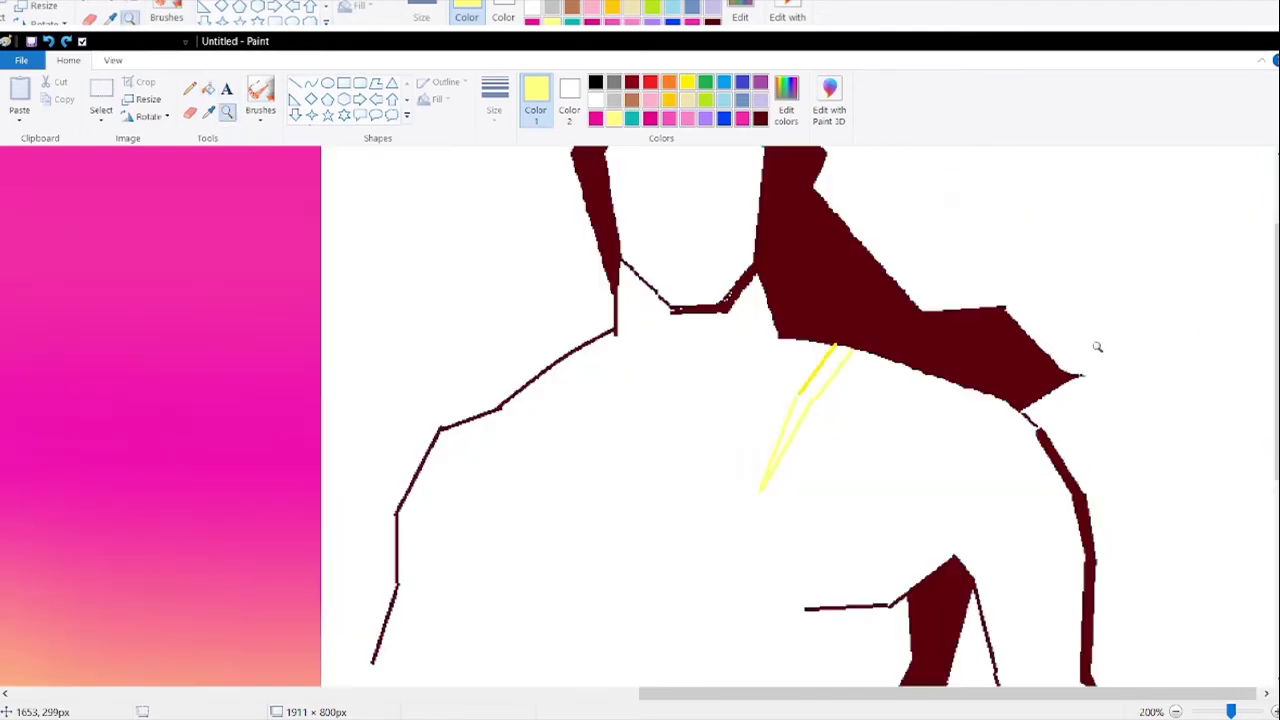
pyautogui.click(1097, 346)
pyautogui.click(189, 88)
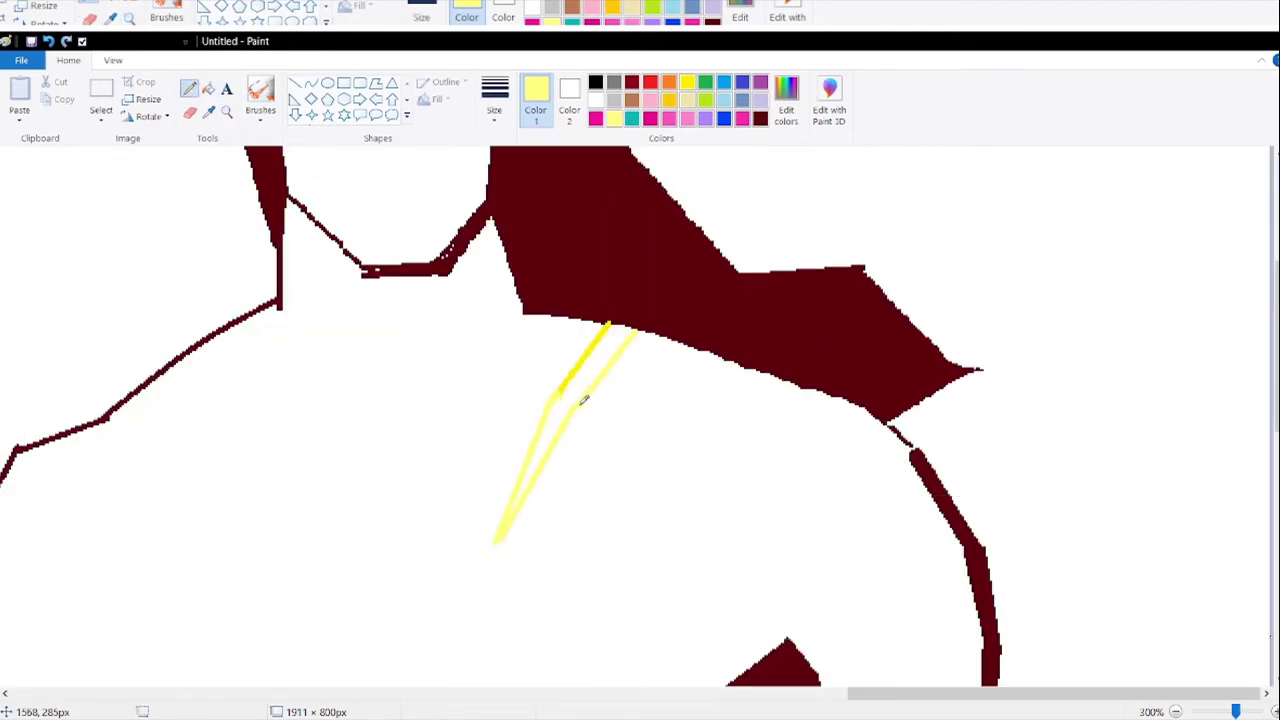
pyautogui.click(208, 88)
pyautogui.click(575, 386)
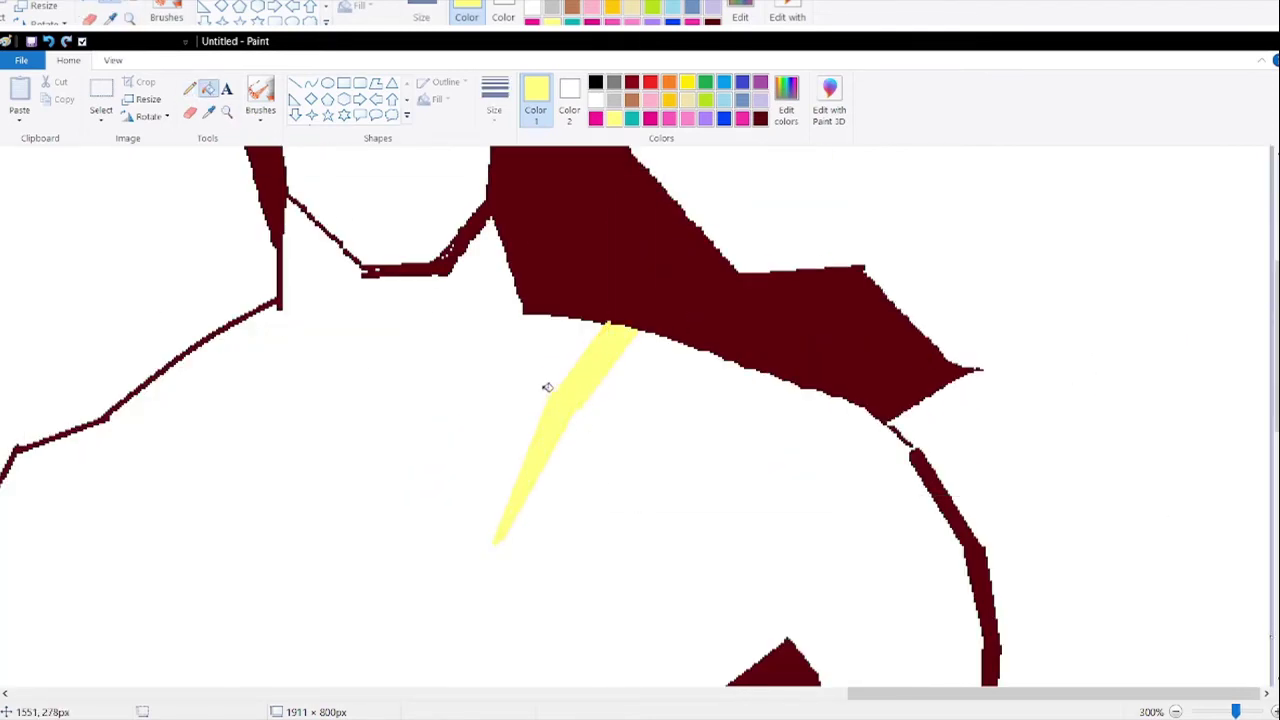
# - Draw a short thick light yellow vertical line in the upper left part of the face
pyautogui.scroll(5, 549, 386)
pyautogui.click(295, 82)
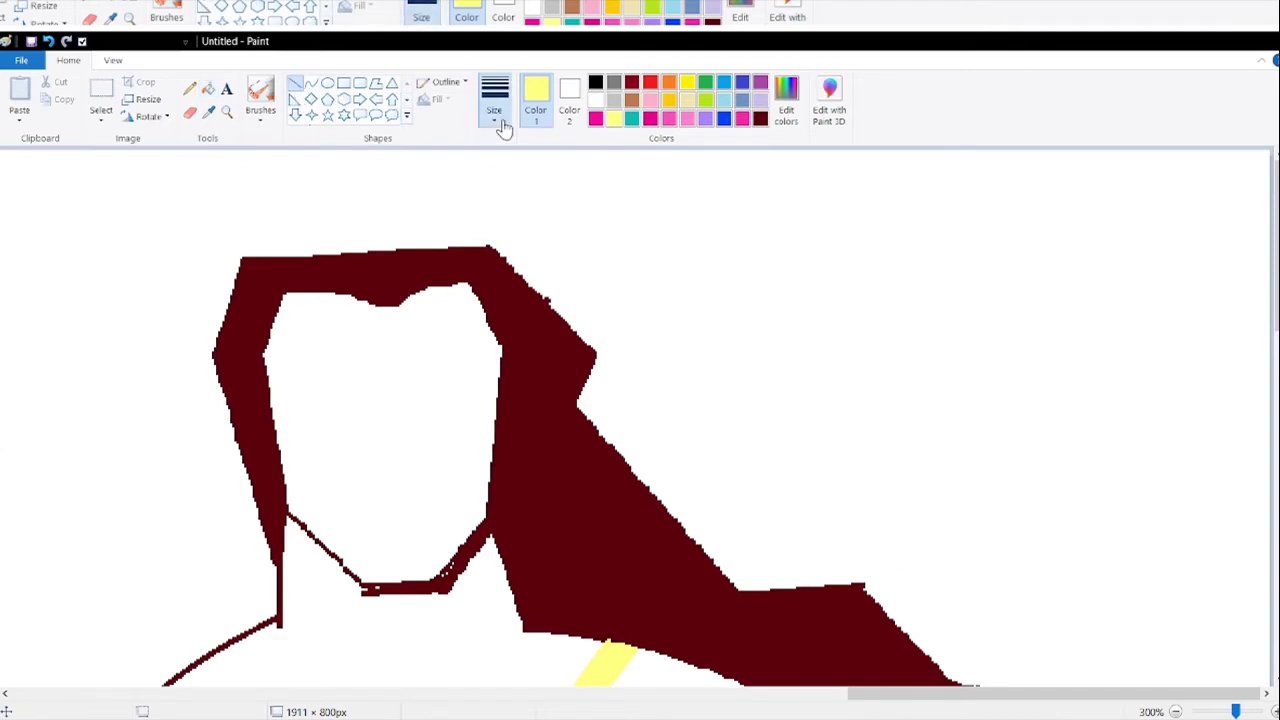
pyautogui.moveTo(348, 325); pyautogui.dragTo(350, 384)
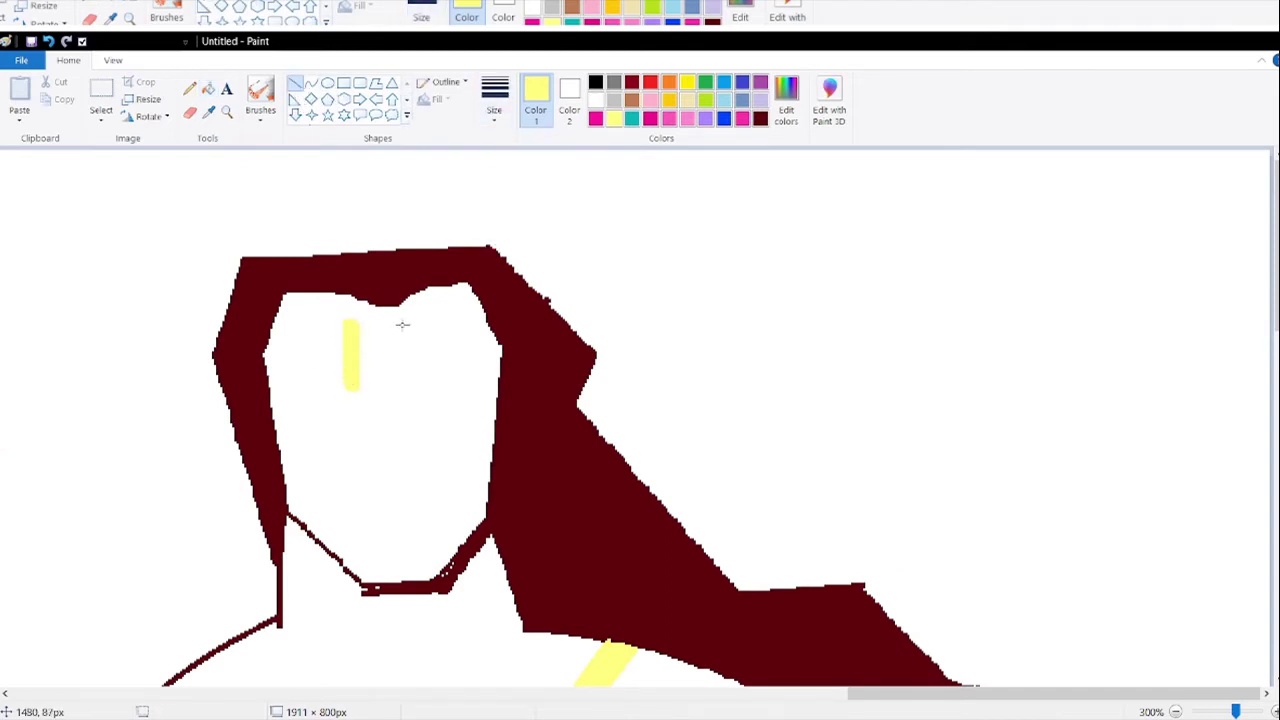
# - Complete a light yellow U-shaped mark in the upper part of the face, then return the view to 100%
pyautogui.moveTo(402, 324)
pyautogui.mouseDown()
pyautogui.moveTo(403, 378)
pyautogui.moveTo(370, 405)
pyautogui.moveTo(407, 381)
pyautogui.mouseUp()
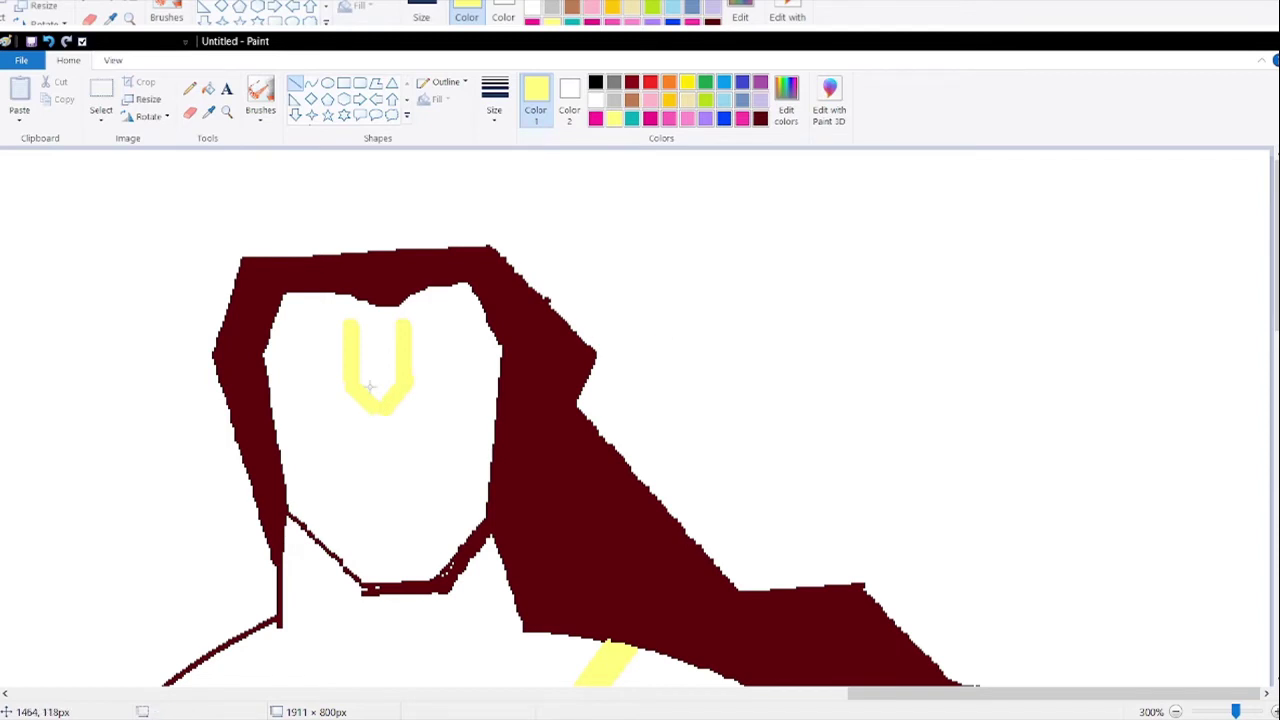
pyautogui.click(227, 112)
pyautogui.rightClick(437, 375)
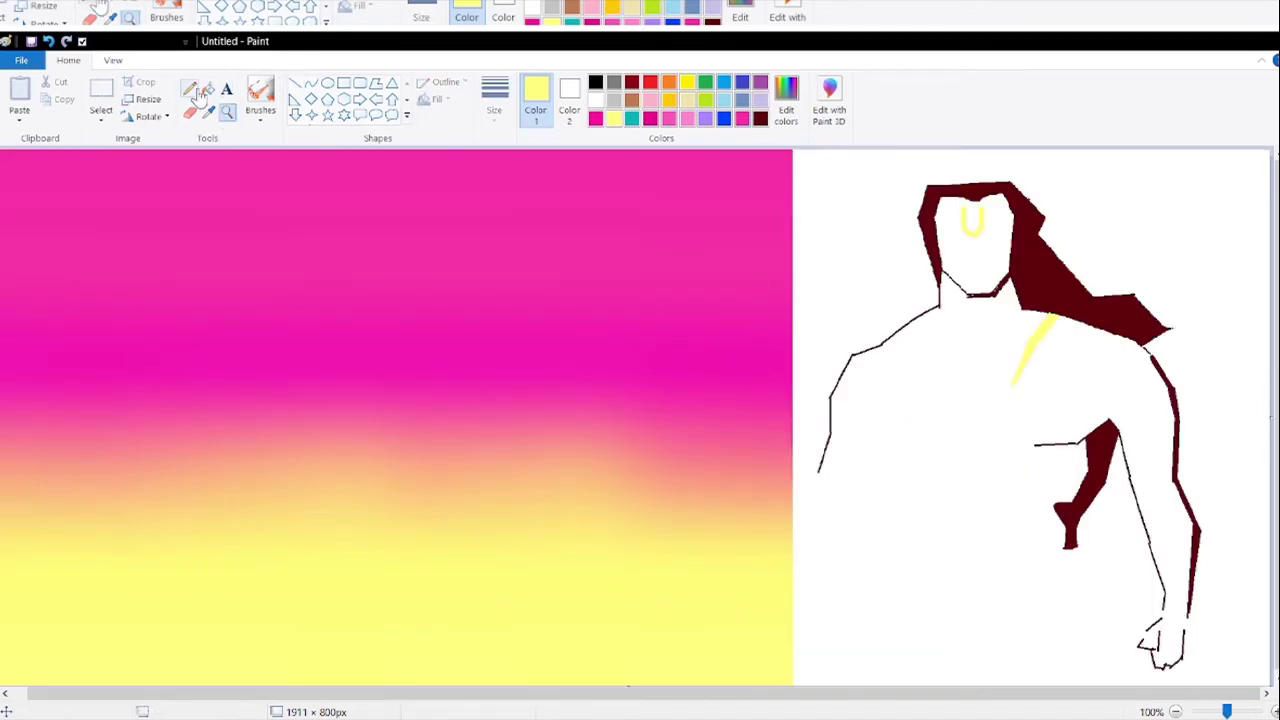
# - Select the whole figure, scale it down to about 550 × 658 px and move it up, away from the gradient
pyautogui.click(296, 84)
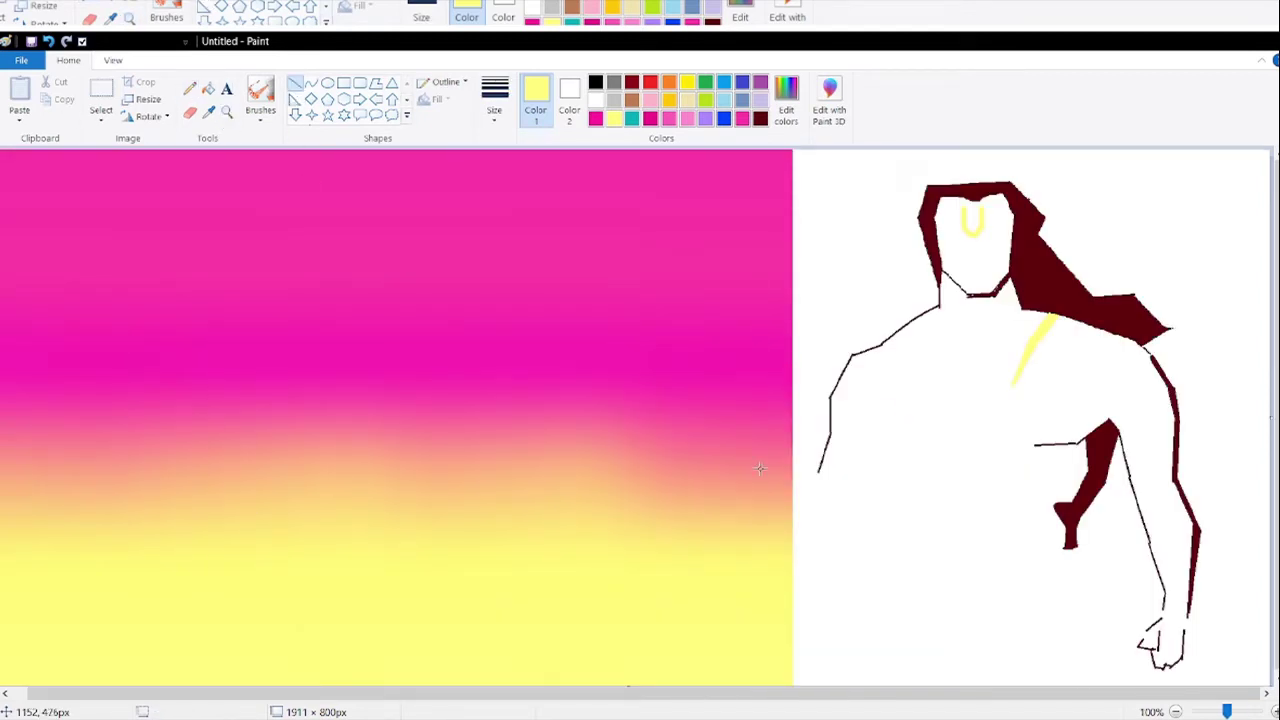
pyautogui.click(227, 112)
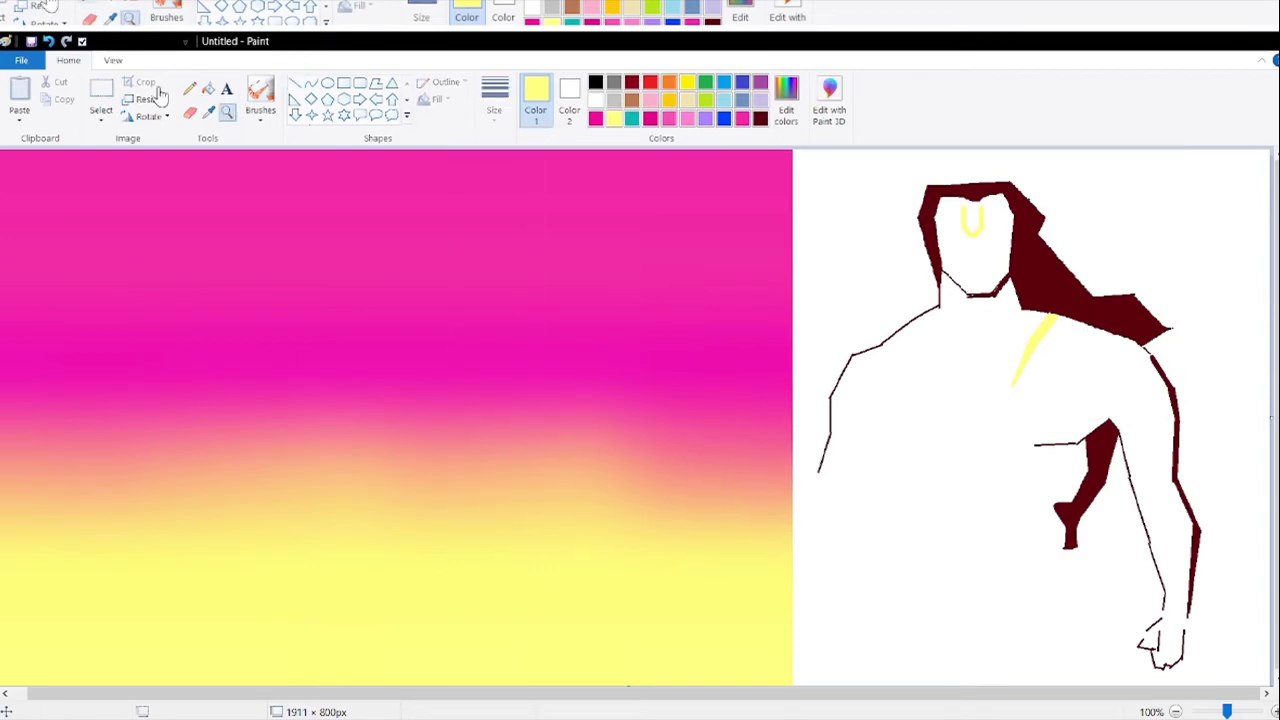
pyautogui.click(101, 100)
pyautogui.moveTo(816, 155); pyautogui.dragTo(1191, 637)
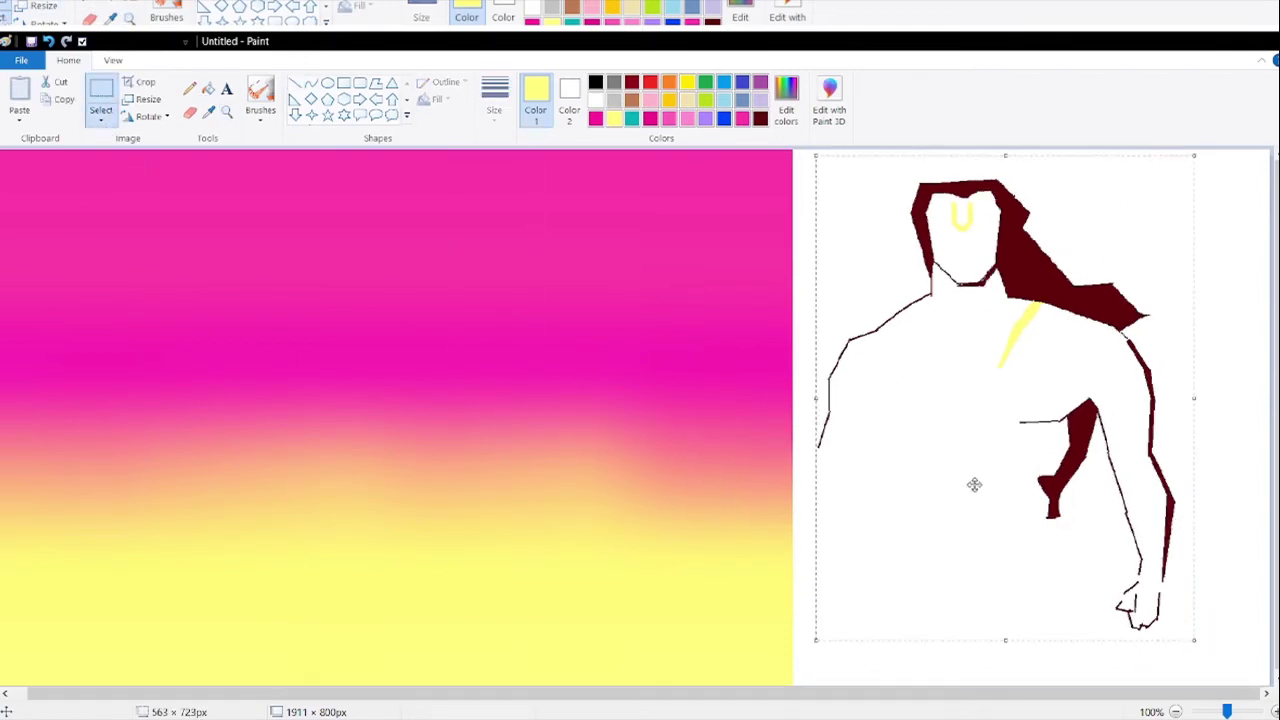
pyautogui.moveTo(966, 342); pyautogui.dragTo(999, 320)
pyautogui.moveTo(848, 620); pyautogui.dragTo(854, 577)
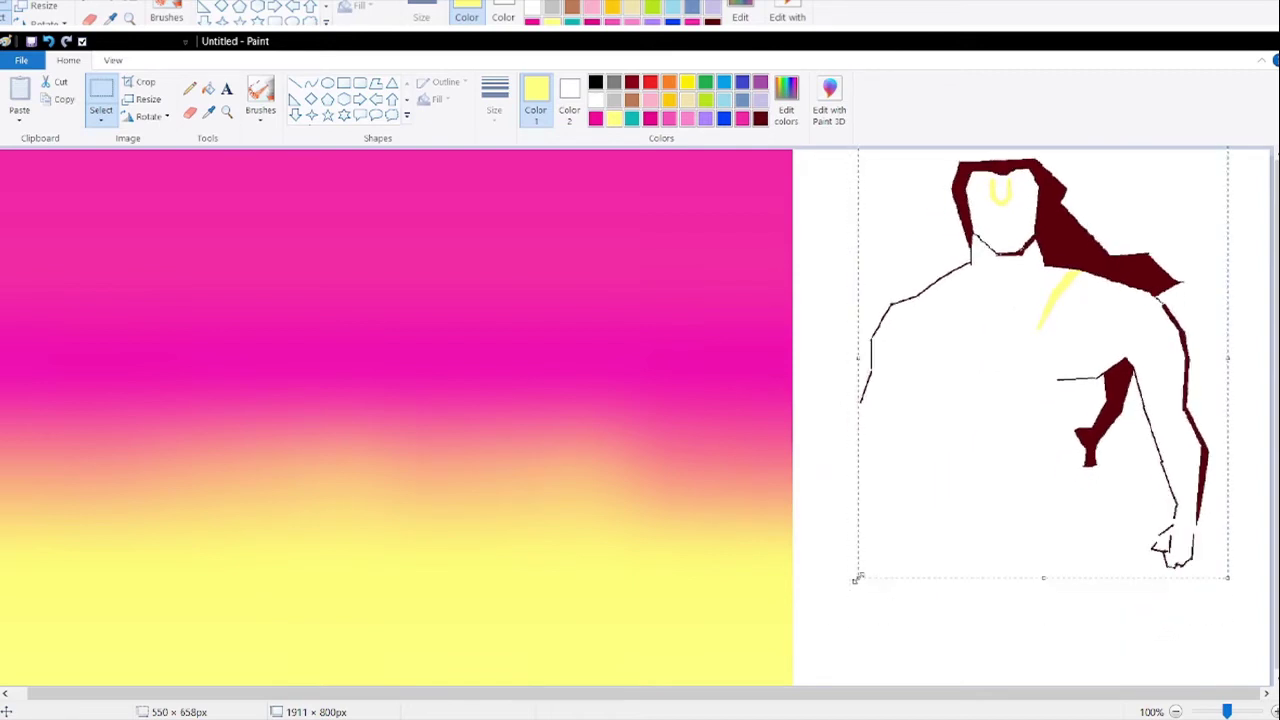
# - Extend the outer outline of the arm nearest the gradient down the forearm to the wrist with dark red lines
pyautogui.click(294, 86)
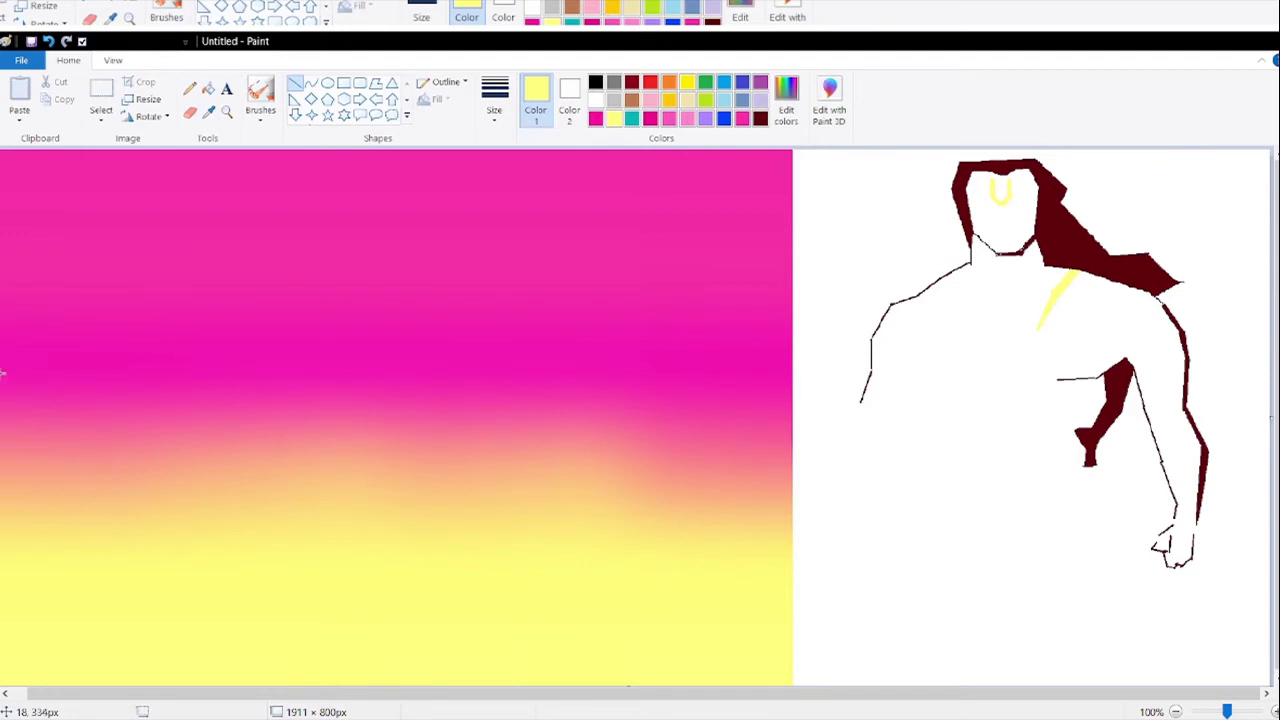
pyautogui.click(632, 100)
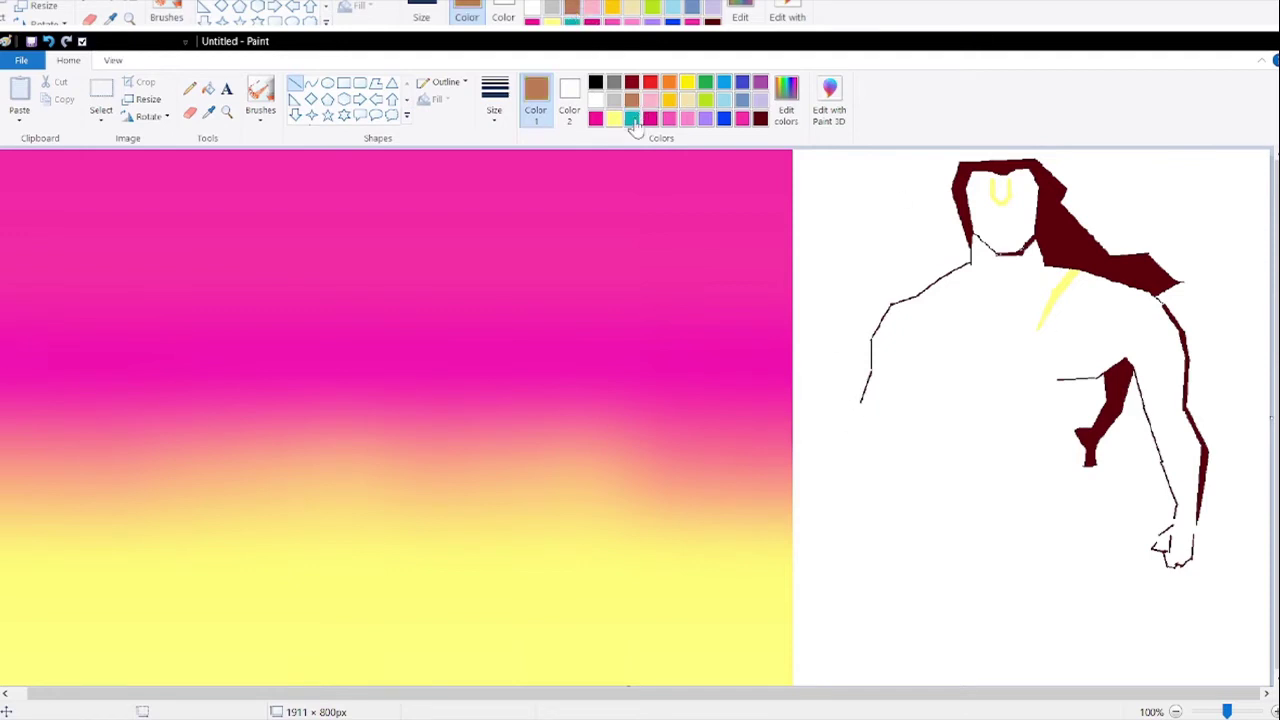
pyautogui.moveTo(868, 388); pyautogui.dragTo(843, 440)
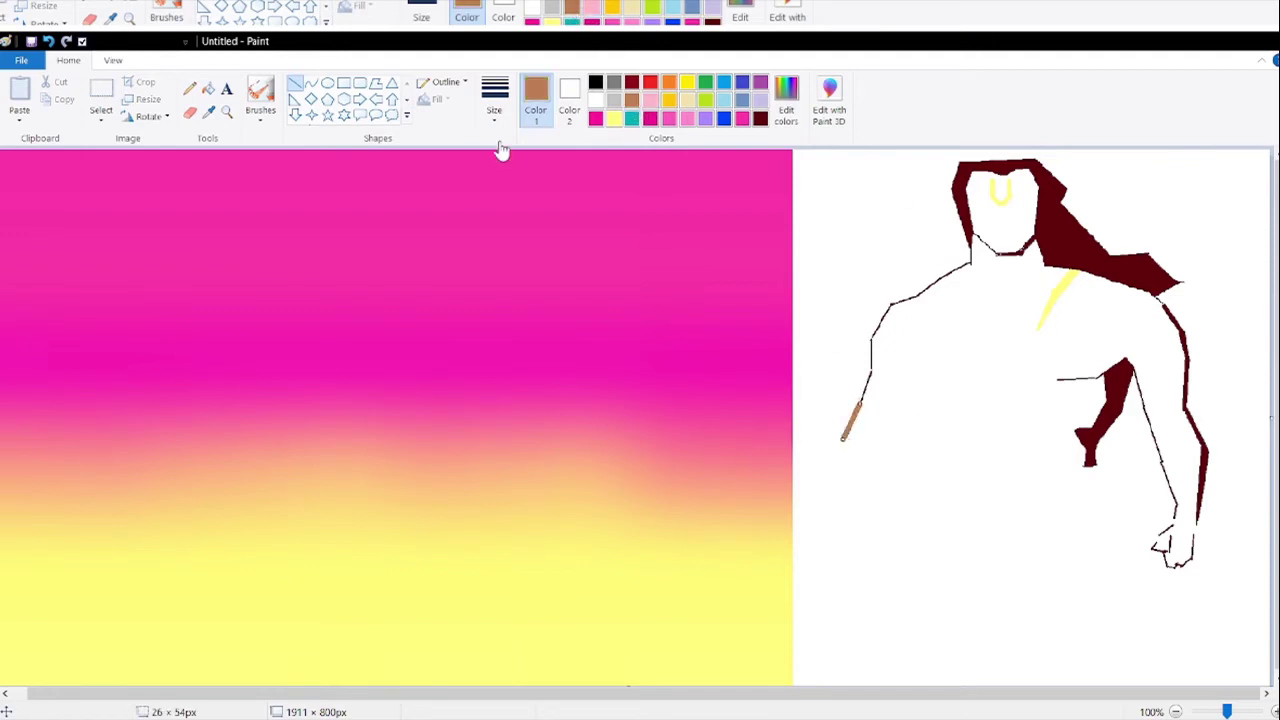
pyautogui.click(763, 121)
pyautogui.moveTo(843, 440); pyautogui.dragTo(836, 493)
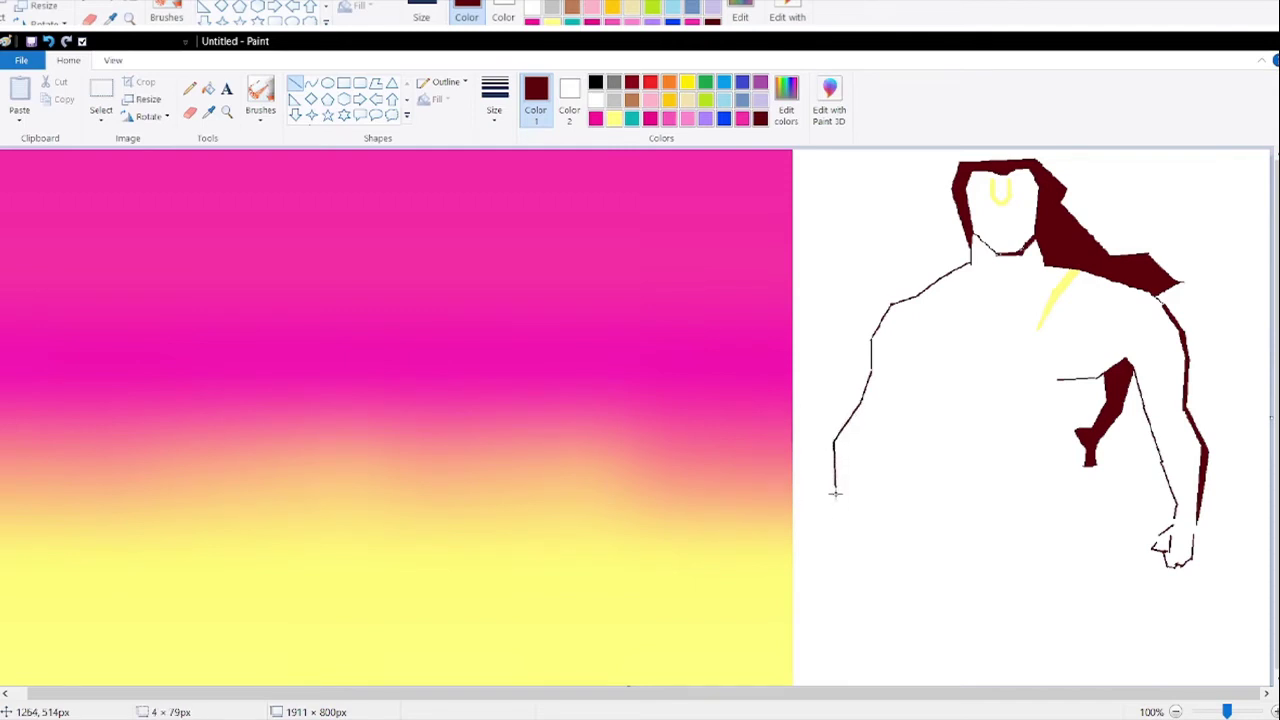
# - Draw the outer edge and fingertips of the fist below that forearm in dark red, undoing the misplaced strokes
pyautogui.moveTo(835, 494)
pyautogui.mouseDown()
pyautogui.moveTo(862, 485)
pyautogui.moveTo(854, 502)
pyautogui.moveTo(862, 484)
pyautogui.moveTo(834, 537)
pyautogui.moveTo(866, 554)
pyautogui.moveTo(835, 576)
pyautogui.moveTo(855, 553)
pyautogui.mouseUp()
pyautogui.click(48, 41)
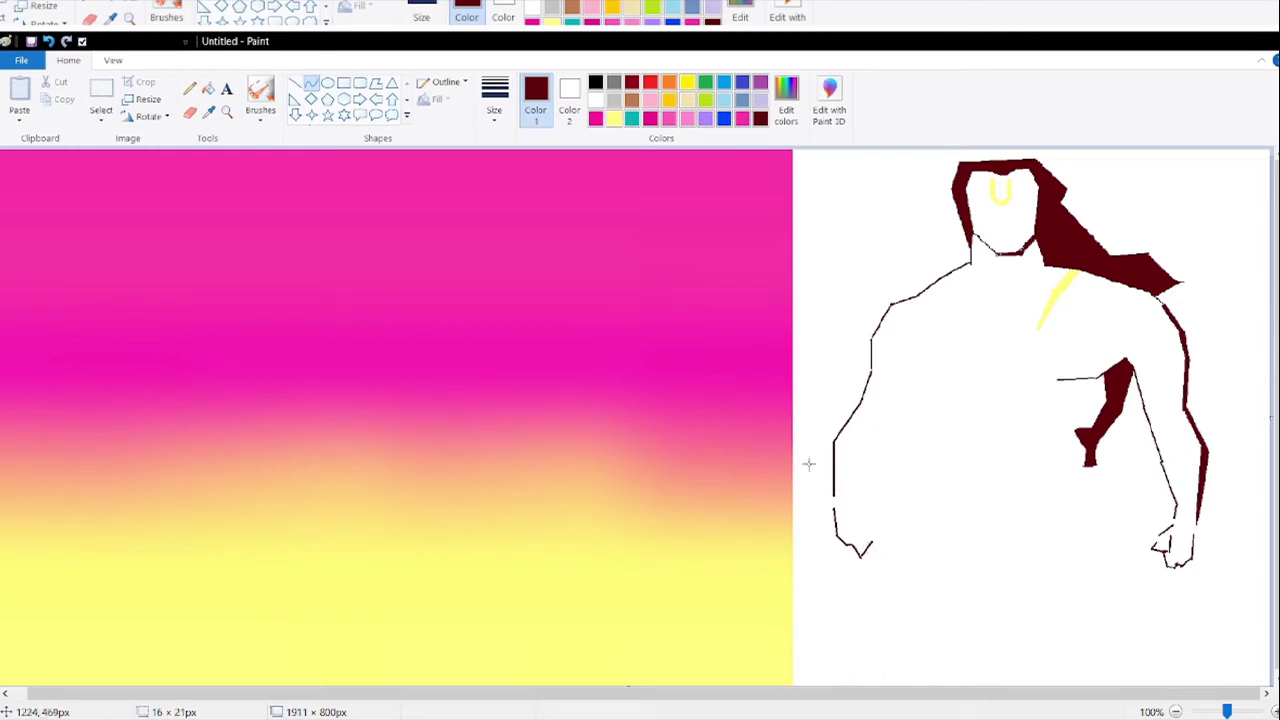
pyautogui.moveTo(858, 555); pyautogui.dragTo(968, 456)
pyautogui.click(48, 41)
pyautogui.click(295, 82)
pyautogui.moveTo(860, 557); pyautogui.dragTo(859, 524)
pyautogui.click(871, 525)
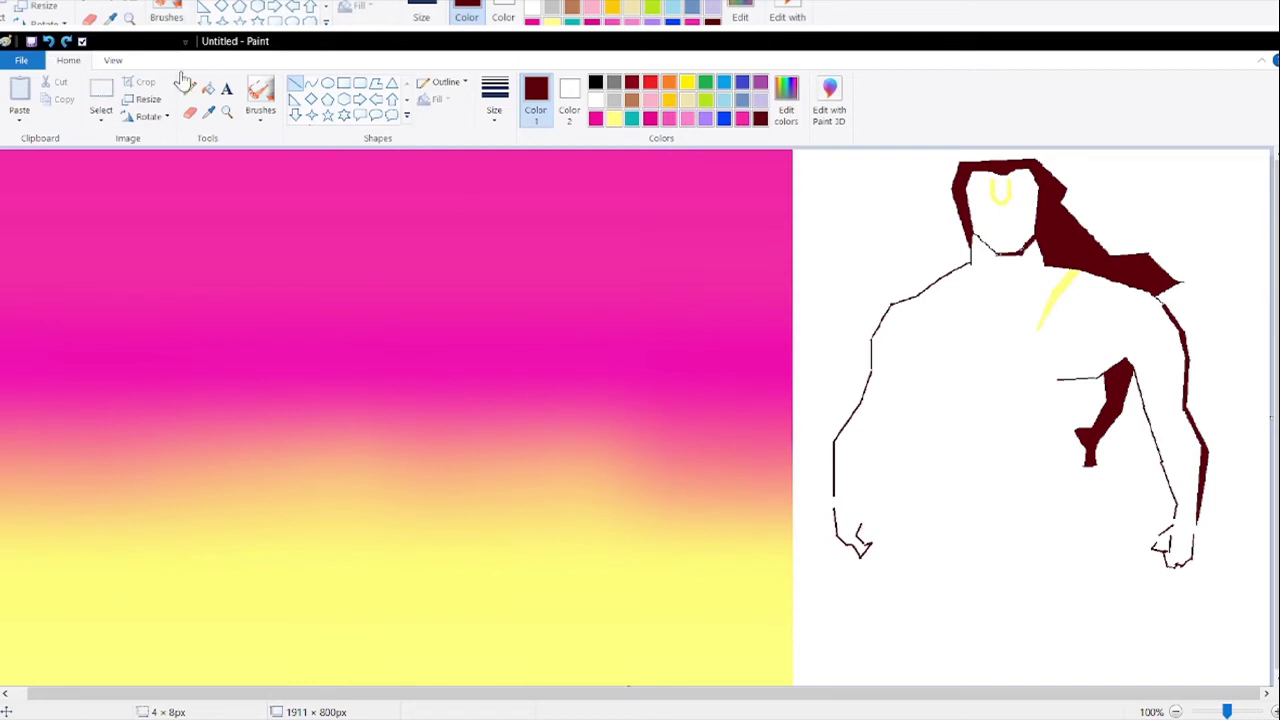
# - Close the small finger shape inside the fist with a dark red curve, undoing the stray stroke above it
pyautogui.click(311, 83)
pyautogui.moveTo(861, 524); pyautogui.dragTo(870, 541)
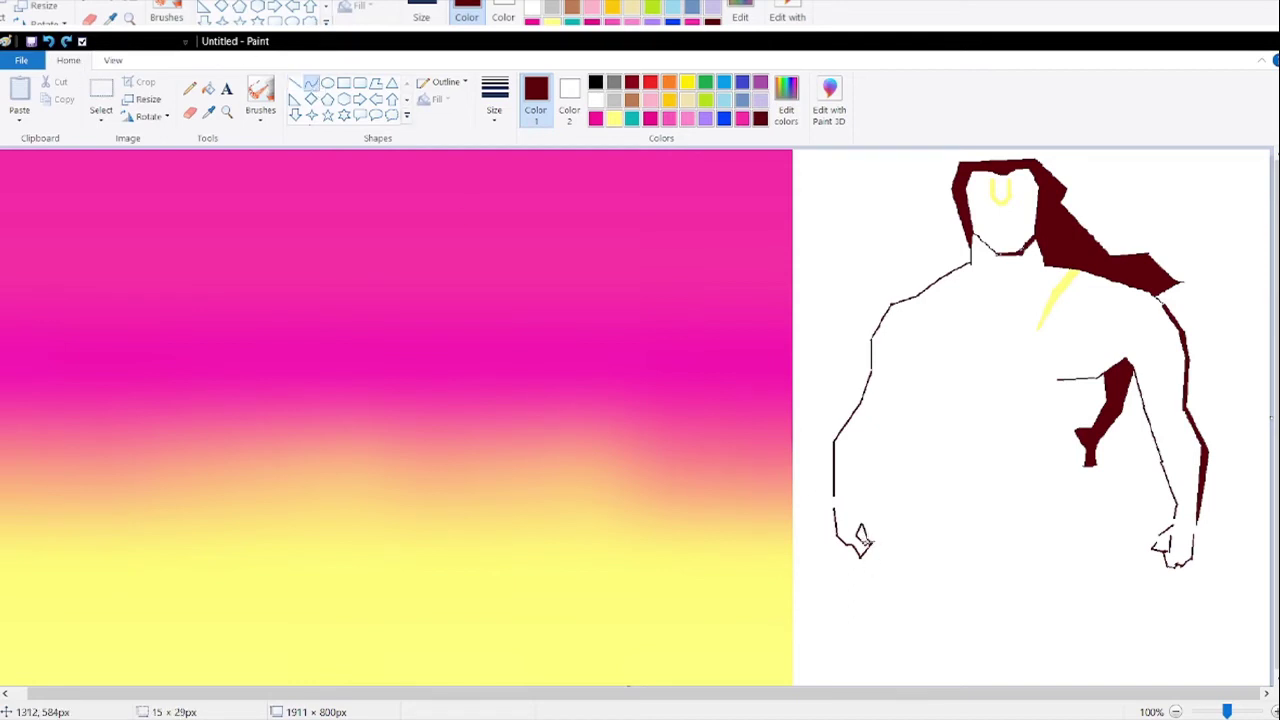
pyautogui.click(868, 540)
pyautogui.moveTo(866, 533)
pyautogui.mouseDown()
pyautogui.moveTo(871, 517)
pyautogui.moveTo(851, 506)
pyautogui.moveTo(908, 539)
pyautogui.moveTo(858, 505)
pyautogui.moveTo(834, 508)
pyautogui.moveTo(888, 446)
pyautogui.moveTo(886, 426)
pyautogui.moveTo(858, 494)
pyautogui.moveTo(860, 483)
pyautogui.mouseUp()
pyautogui.click(868, 532)
pyautogui.click(50, 41)
# - Draw the forearm's inner edge with dark red lines from the fist's wrist up toward the elbow
pyautogui.click(297, 84)
pyautogui.click(888, 497)
pyautogui.click(859, 484)
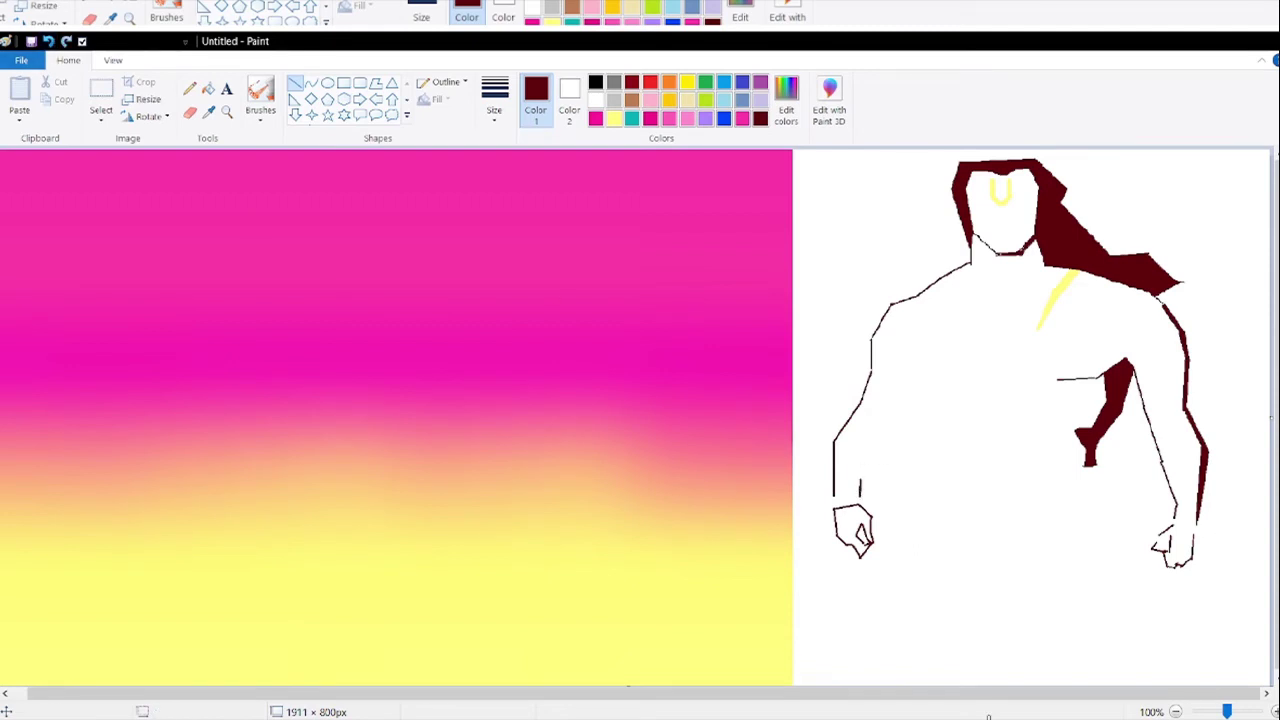
pyautogui.moveTo(860, 483); pyautogui.dragTo(898, 420)
# - Draw angled dark red armpit lines beside the same arm and a small filled dark red wedge on the adjacent chest
pyautogui.moveTo(908, 339)
pyautogui.mouseDown()
pyautogui.moveTo(905, 378)
pyautogui.moveTo(950, 414)
pyautogui.mouseUp()
pyautogui.click(918, 372)
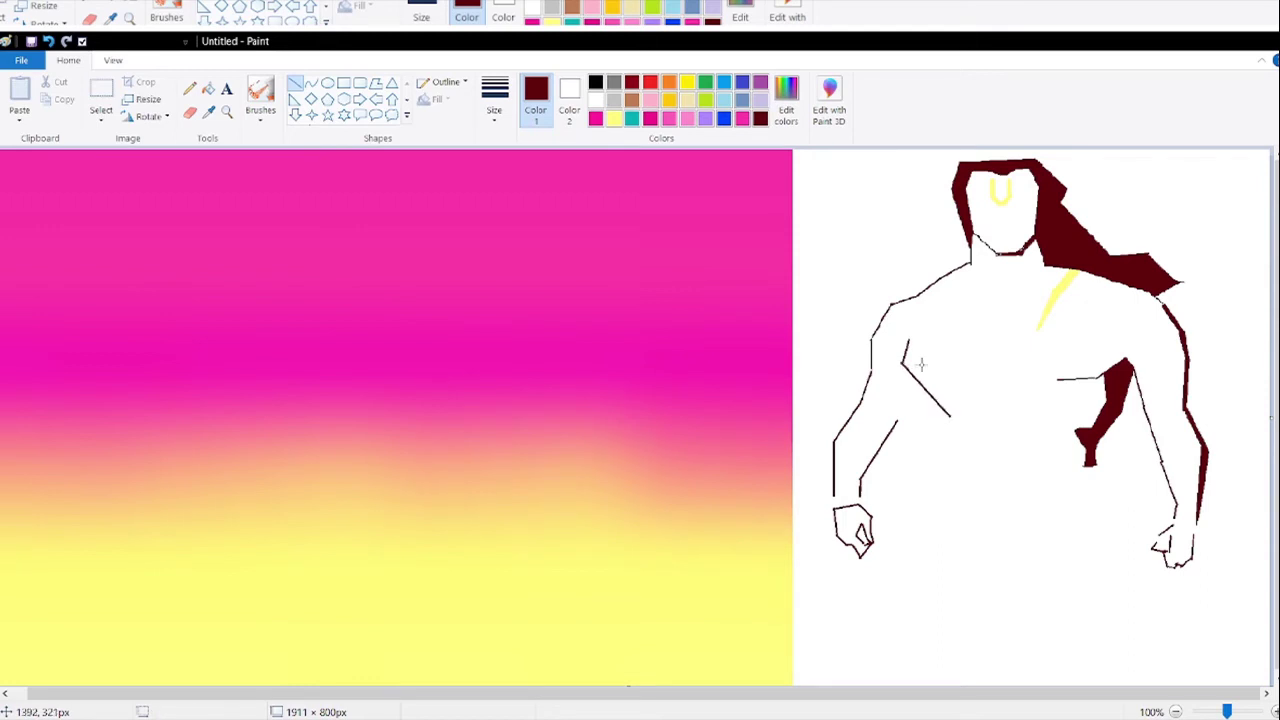
pyautogui.moveTo(918, 365)
pyautogui.mouseDown()
pyautogui.moveTo(952, 369)
pyautogui.moveTo(920, 366)
pyautogui.moveTo(920, 377)
pyautogui.moveTo(955, 369)
pyautogui.mouseUp()
pyautogui.click(949, 373)
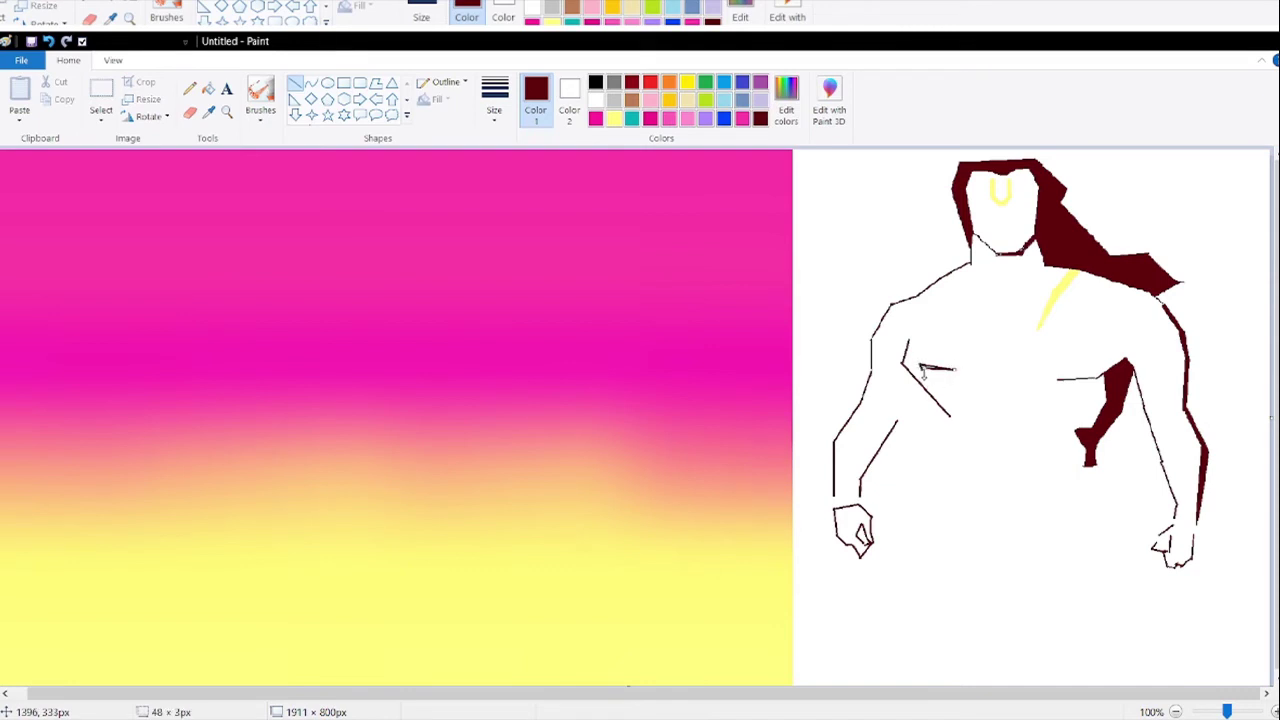
pyautogui.click(189, 88)
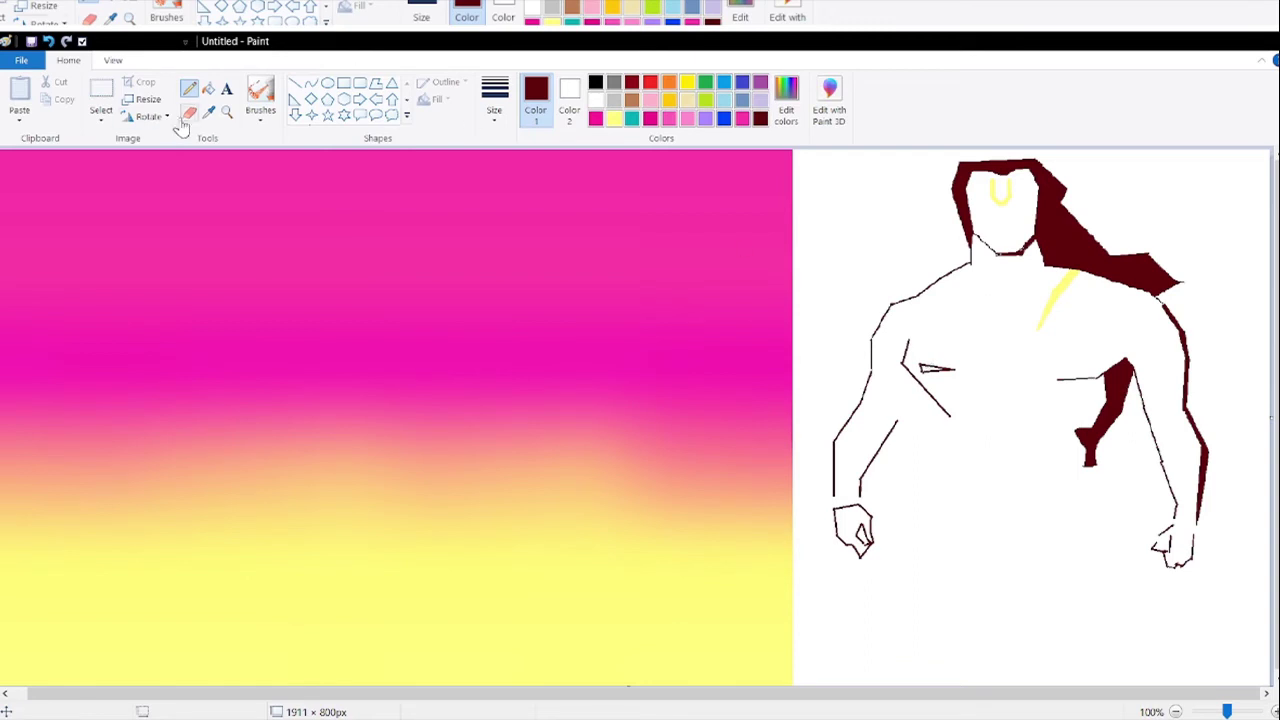
pyautogui.click(208, 88)
# - Draw the torso's side from the armpit to the waist and join it to the shaded side with a curved waistline
pyautogui.click(295, 83)
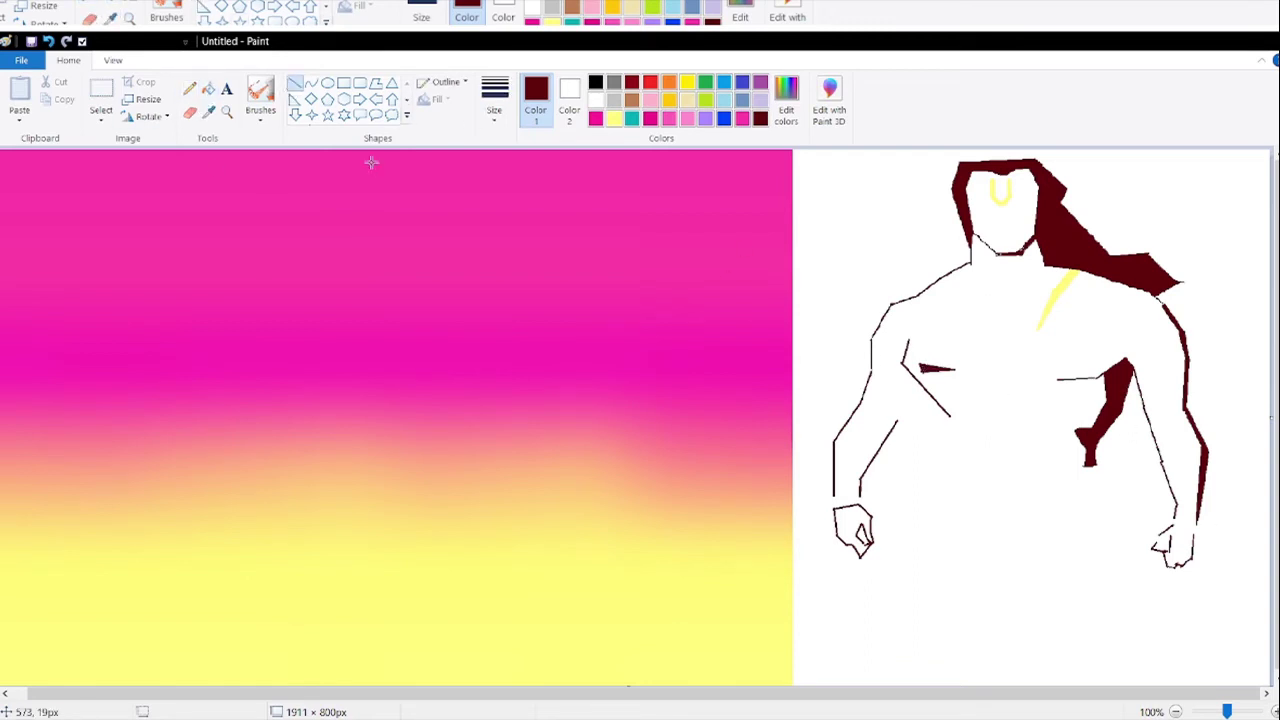
pyautogui.moveTo(904, 374)
pyautogui.mouseDown()
pyautogui.moveTo(929, 518)
pyautogui.moveTo(928, 452)
pyautogui.moveTo(927, 482)
pyautogui.mouseUp()
pyautogui.click(311, 82)
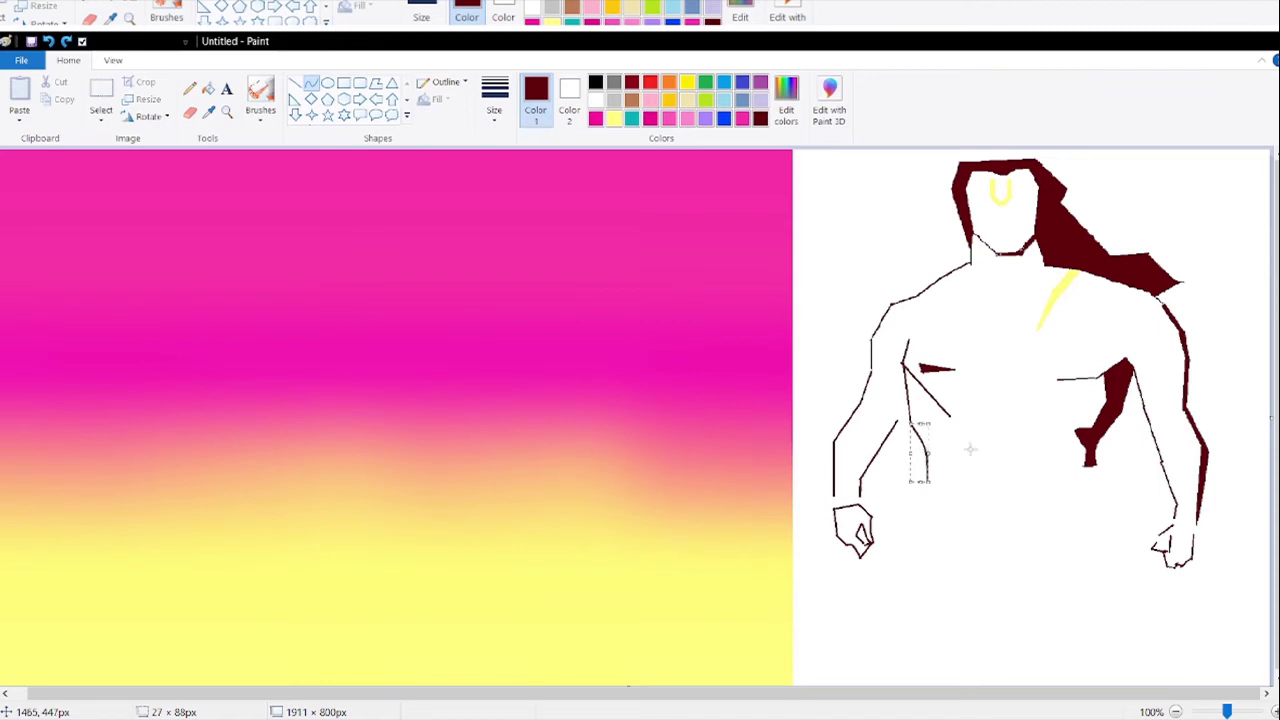
pyautogui.moveTo(1097, 466); pyautogui.dragTo(927, 483)
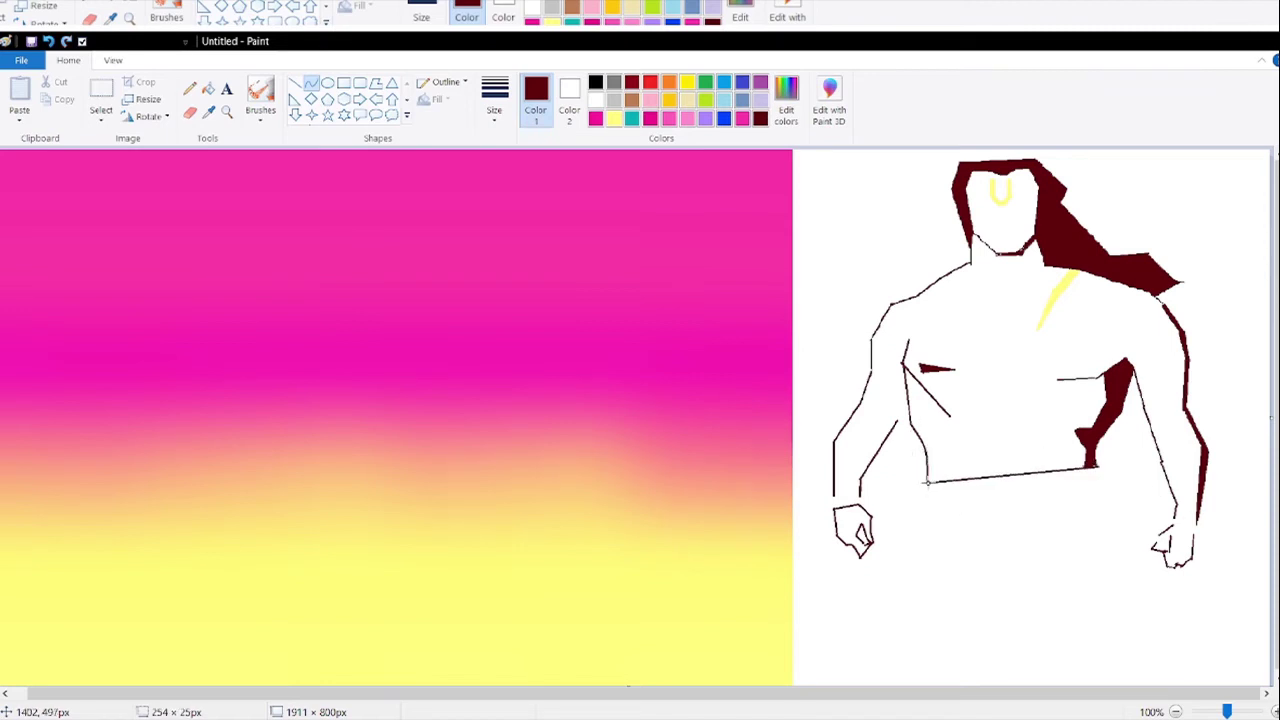
pyautogui.moveTo(1038, 474)
pyautogui.mouseDown()
pyautogui.moveTo(1052, 497)
pyautogui.moveTo(1052, 456)
pyautogui.mouseUp()
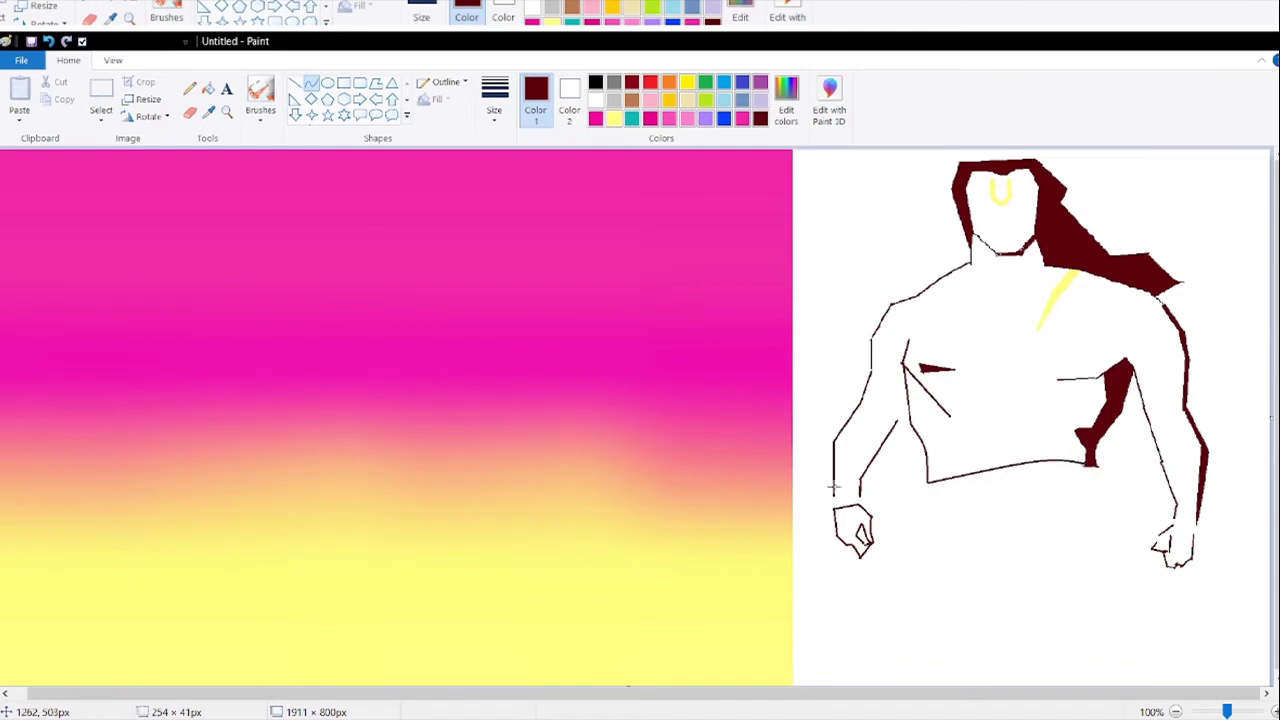
pyautogui.moveTo(961, 475); pyautogui.dragTo(966, 503)
pyautogui.click(965, 507)
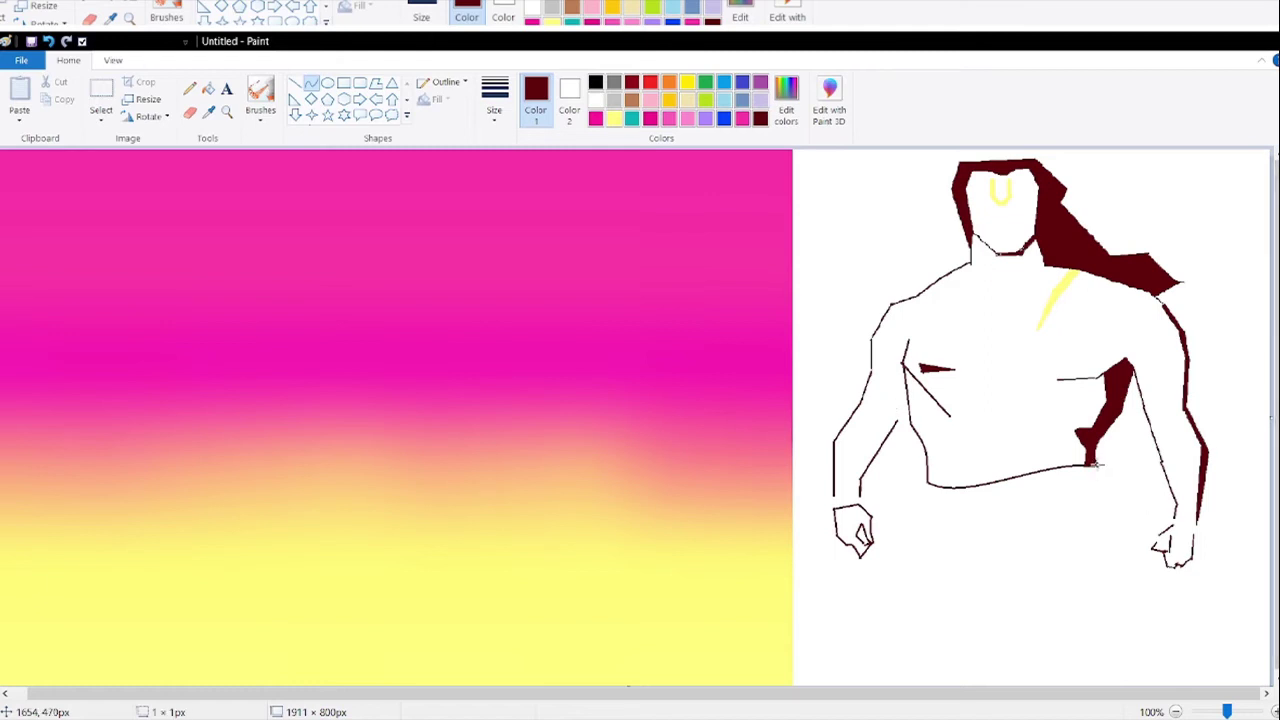
pyautogui.moveTo(1096, 464)
pyautogui.mouseDown()
pyautogui.moveTo(1143, 600)
pyautogui.moveTo(1108, 466)
pyautogui.mouseUp()
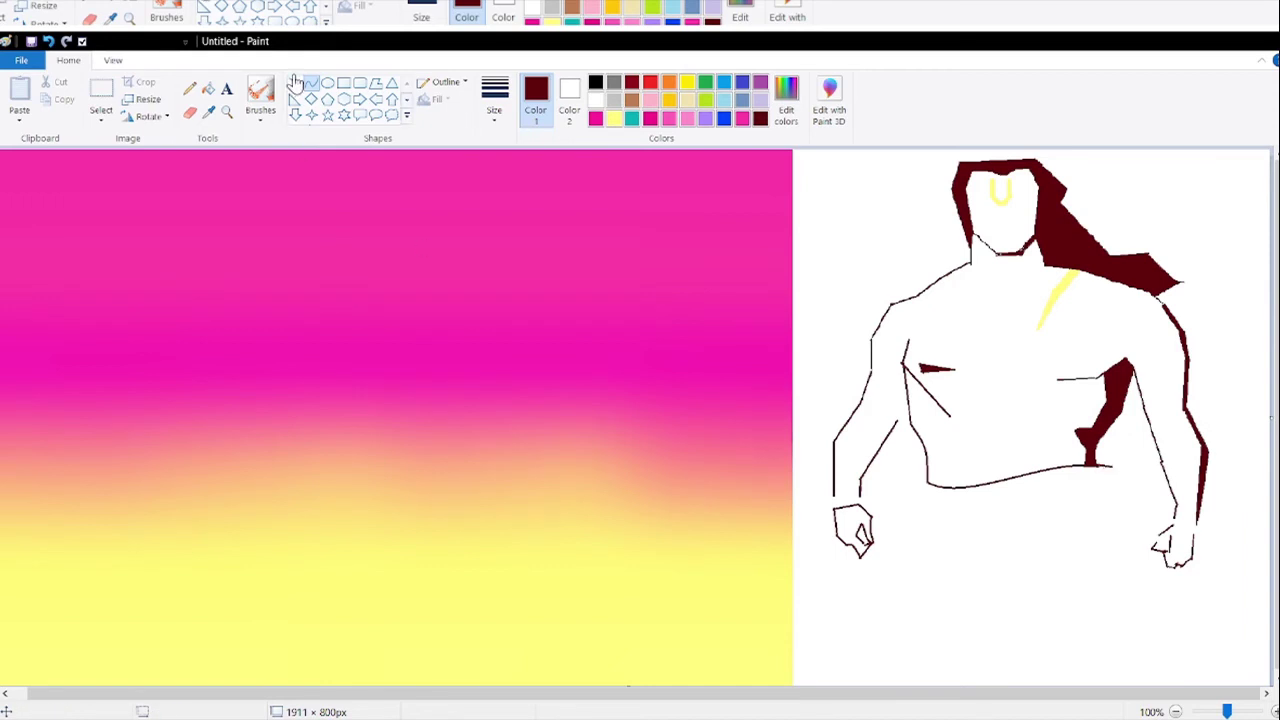
pyautogui.click(48, 41)
pyautogui.click(66, 41)
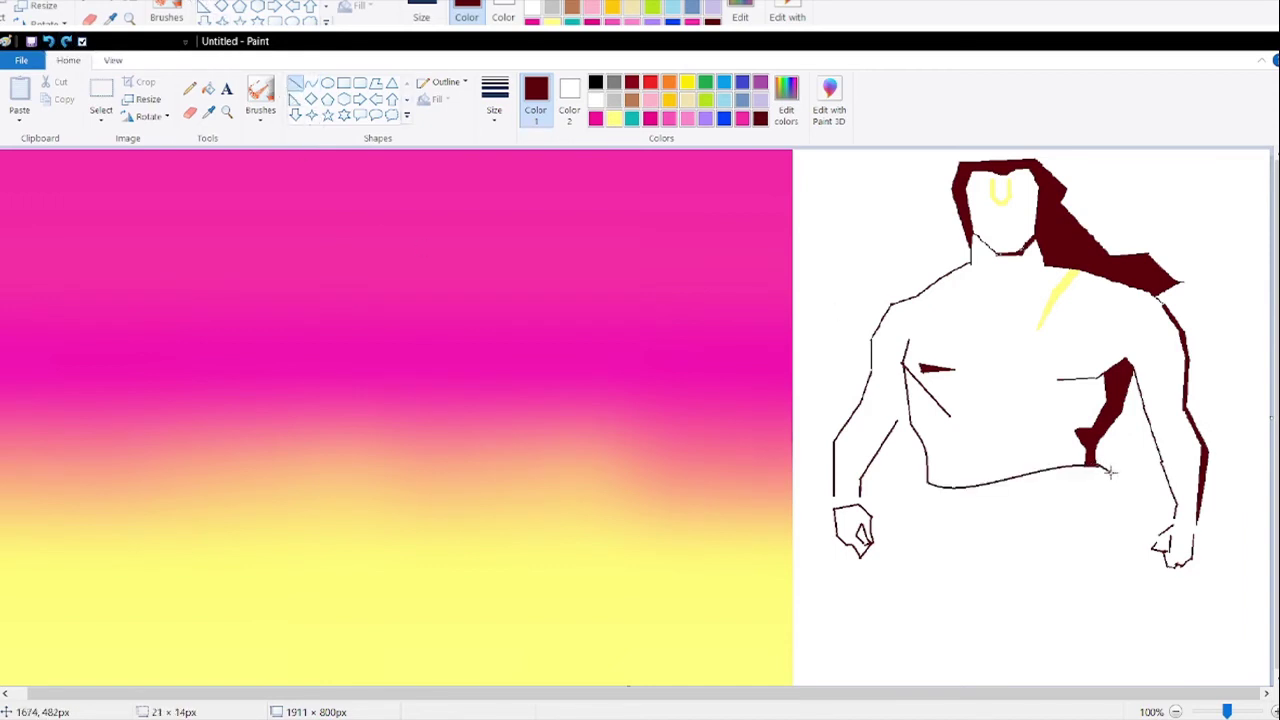
# - Outline the hip shading with dark red lines down from the waistline's shaded end, including a long tapering fold pointing inward
pyautogui.moveTo(1113, 481); pyautogui.dragTo(1134, 594)
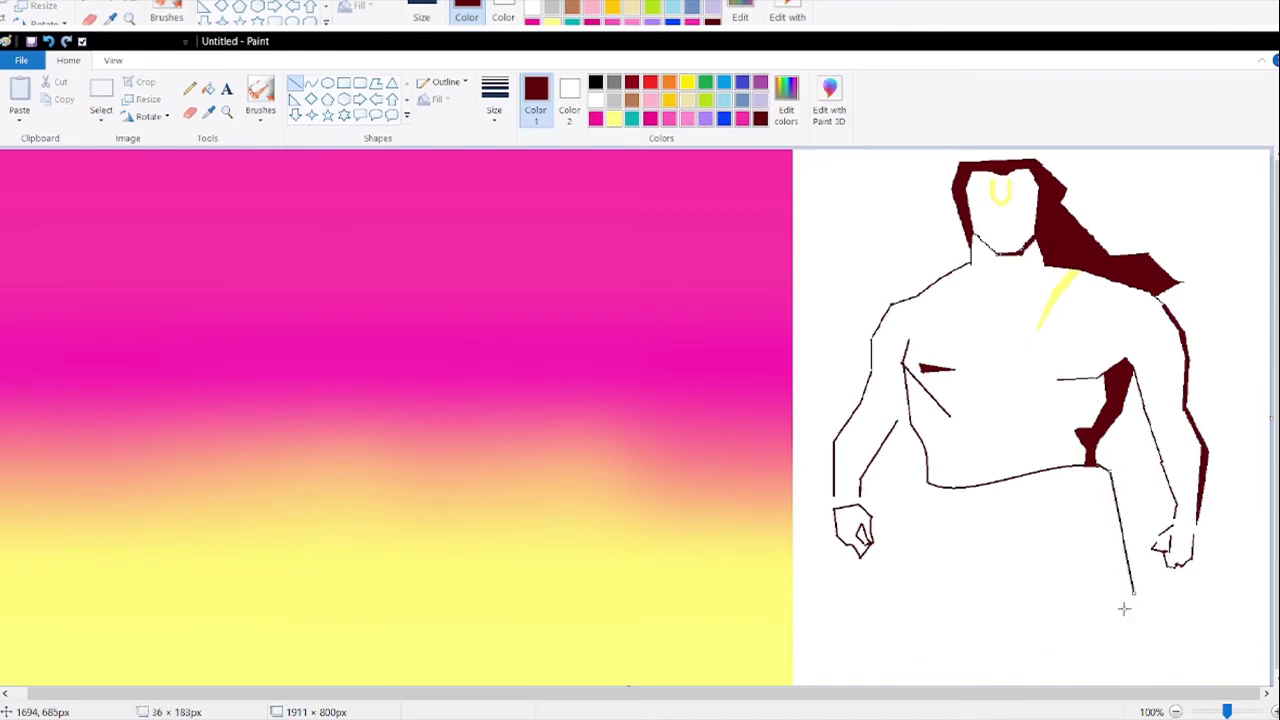
pyautogui.moveTo(1114, 590)
pyautogui.mouseDown()
pyautogui.moveTo(1102, 588)
pyautogui.moveTo(1108, 576)
pyautogui.mouseUp()
pyautogui.hotkey('ctrl', 'z')
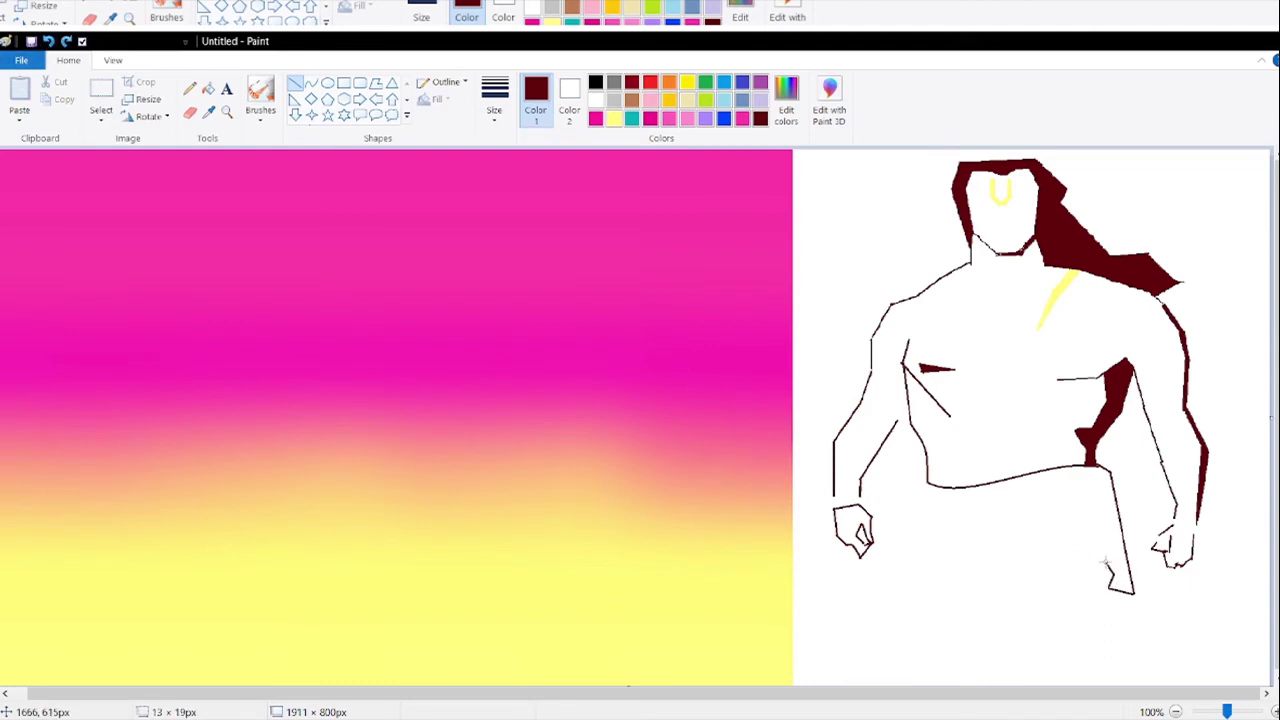
pyautogui.moveTo(1072, 561)
pyautogui.mouseDown()
pyautogui.moveTo(1004, 548)
pyautogui.moveTo(1070, 557)
pyautogui.moveTo(1004, 514)
pyautogui.moveTo(1107, 552)
pyautogui.moveTo(1106, 521)
pyautogui.mouseUp()
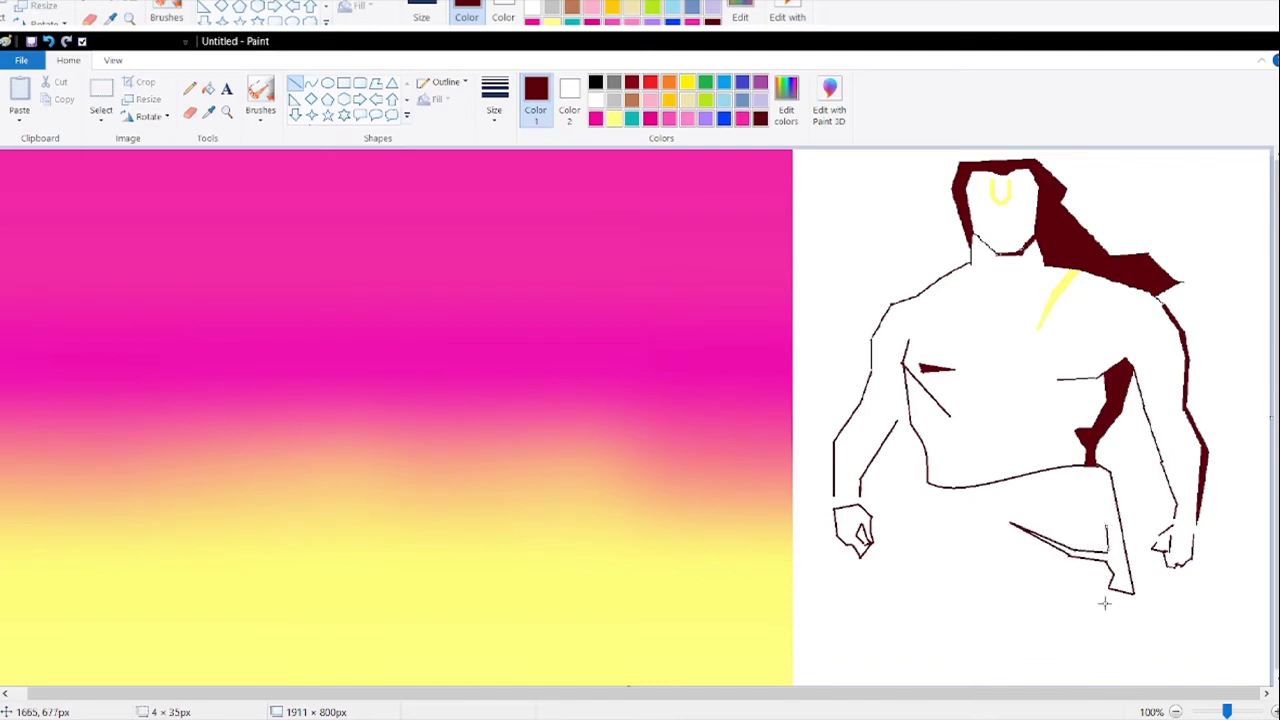
# - Close the hip shading's outline up to the waist with a shorter upper fold, and fill the shape with dark red
pyautogui.click(1104, 507)
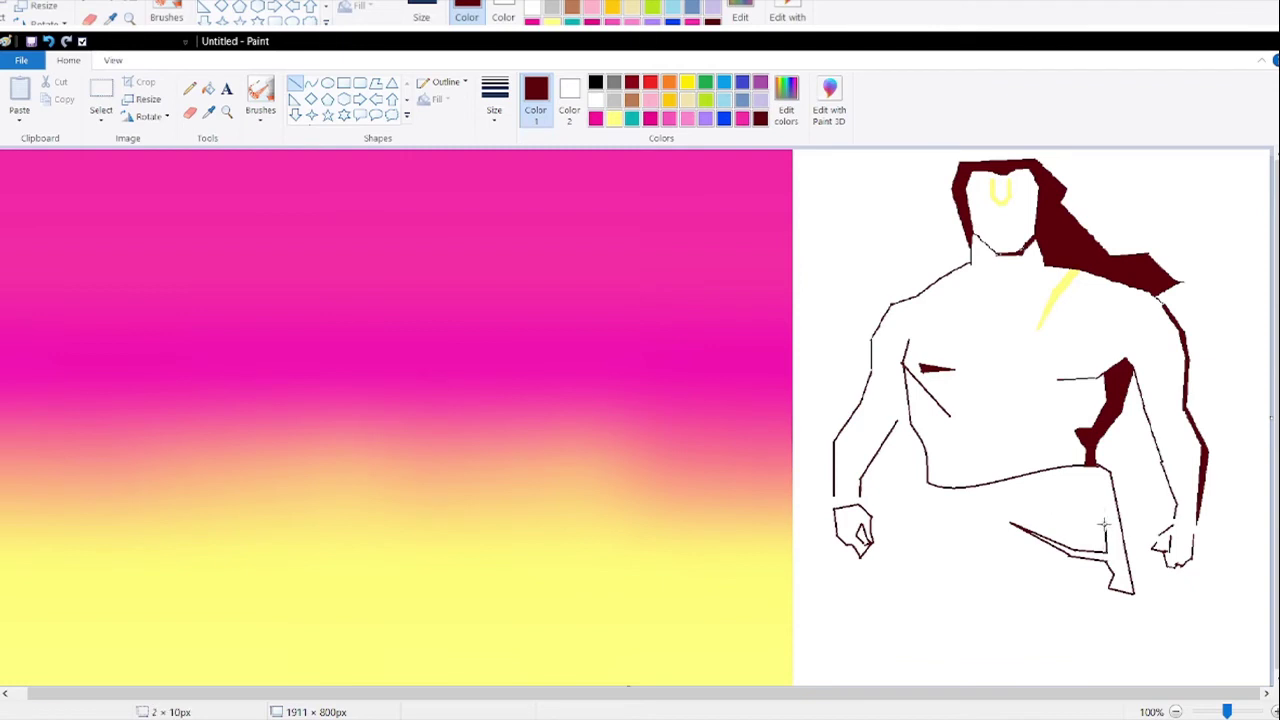
pyautogui.moveTo(1096, 508)
pyautogui.mouseDown()
pyautogui.moveTo(1050, 498)
pyautogui.moveTo(1087, 491)
pyautogui.mouseUp()
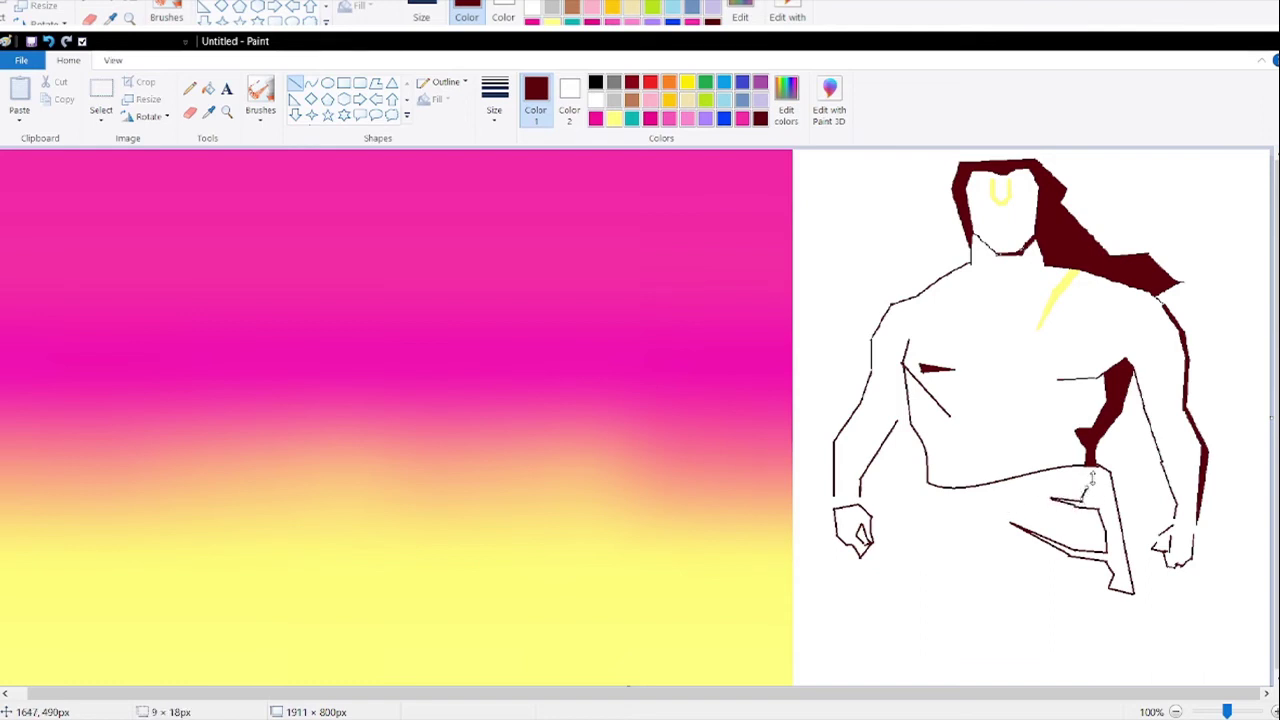
pyautogui.click(48, 41)
pyautogui.moveTo(1097, 495); pyautogui.dragTo(1085, 467)
pyautogui.click(1001, 525)
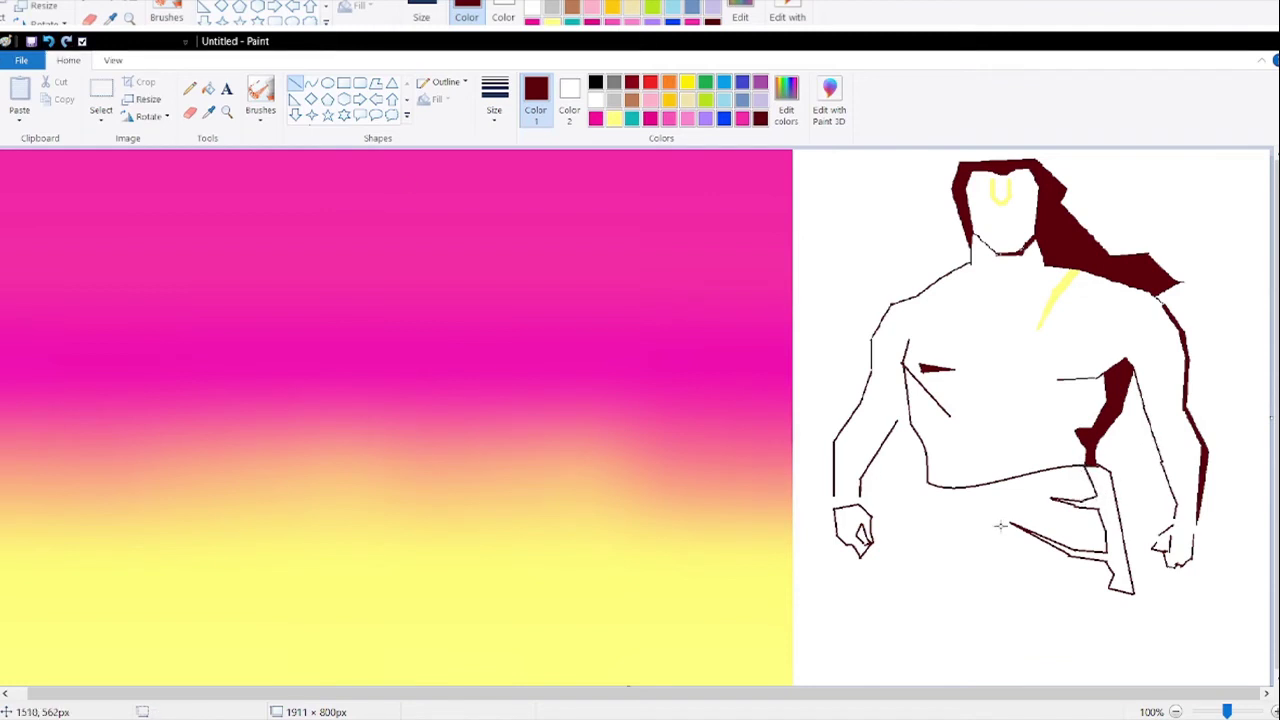
pyautogui.click(208, 88)
pyautogui.click(1105, 486)
# - Outline a narrow tapering strip along the garment's lower edge, from the opposite hip to the shading, and fill it with dark red
pyautogui.click(296, 88)
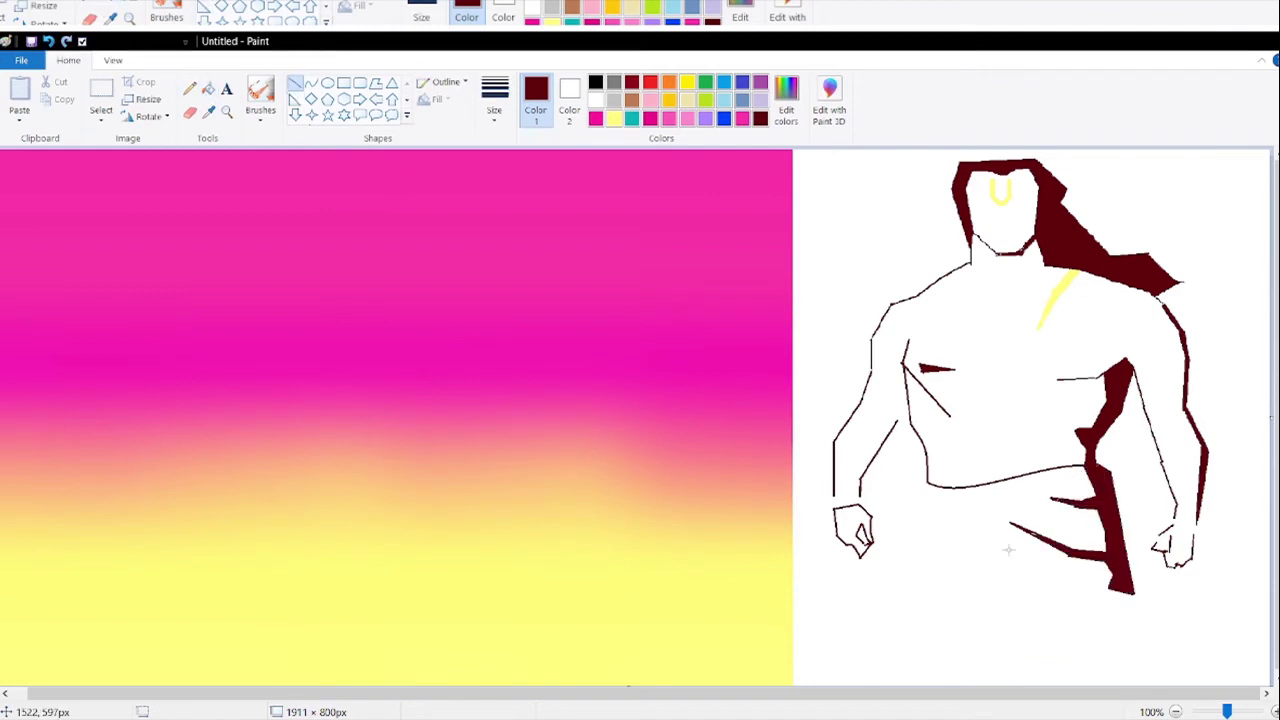
pyautogui.moveTo(917, 502)
pyautogui.mouseDown()
pyautogui.moveTo(1125, 598)
pyautogui.moveTo(1029, 575)
pyautogui.mouseUp()
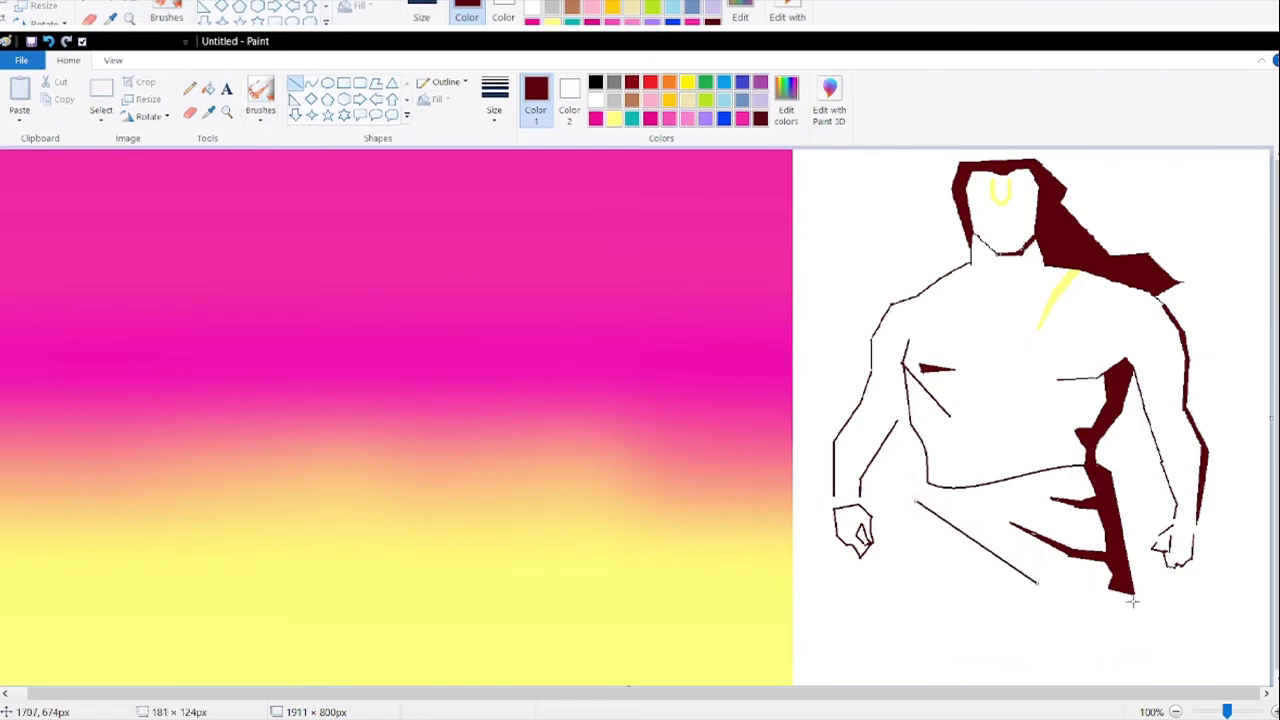
pyautogui.moveTo(1134, 592); pyautogui.dragTo(1037, 585)
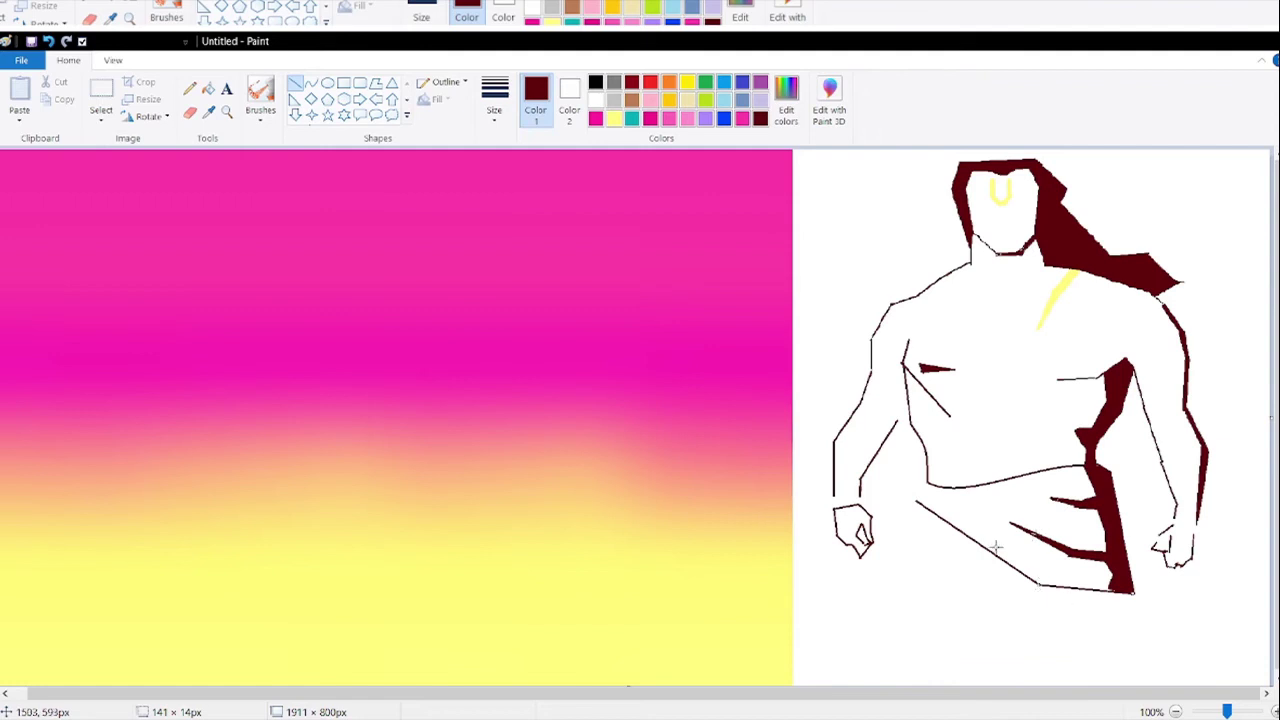
pyautogui.moveTo(916, 498)
pyautogui.mouseDown()
pyautogui.moveTo(1044, 576)
pyautogui.moveTo(1110, 580)
pyautogui.mouseUp()
pyautogui.click(208, 88)
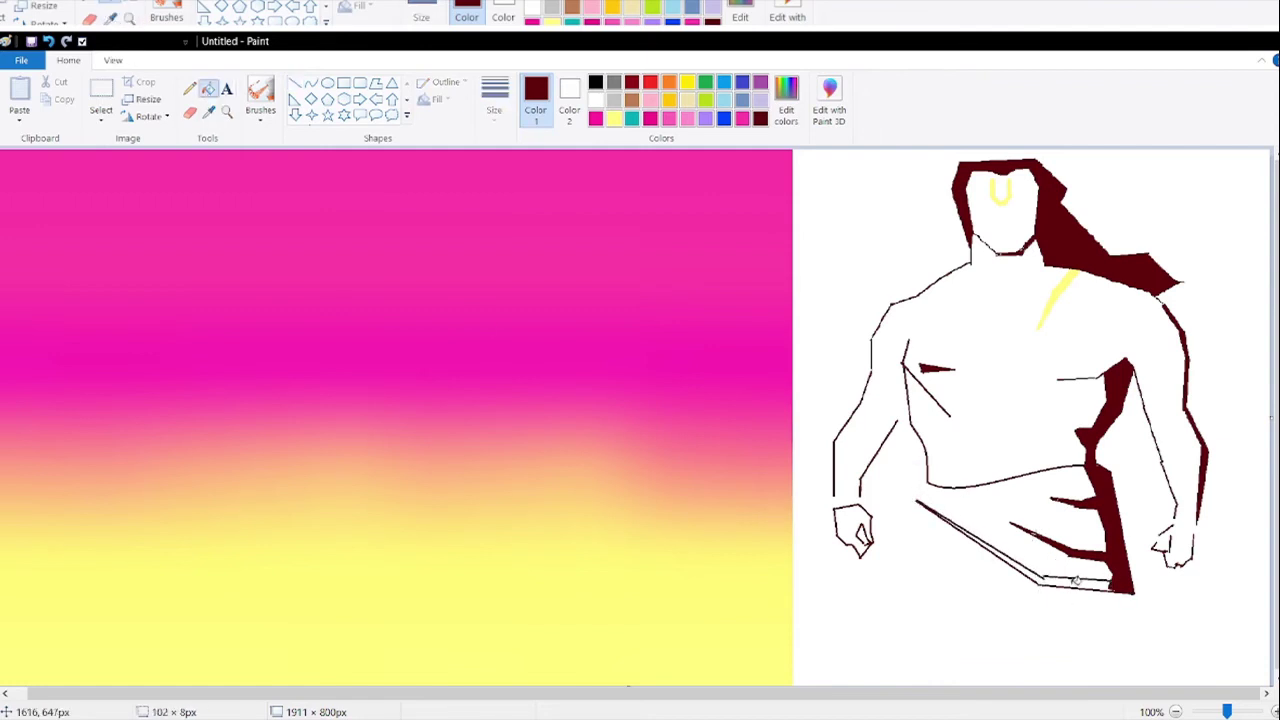
# - Draw a narrow upright dark red ellipse of about 34 × 80 px at the hip beside the fist, over the strip's pointed end
pyautogui.click(327, 83)
pyautogui.moveTo(901, 467); pyautogui.dragTo(925, 520)
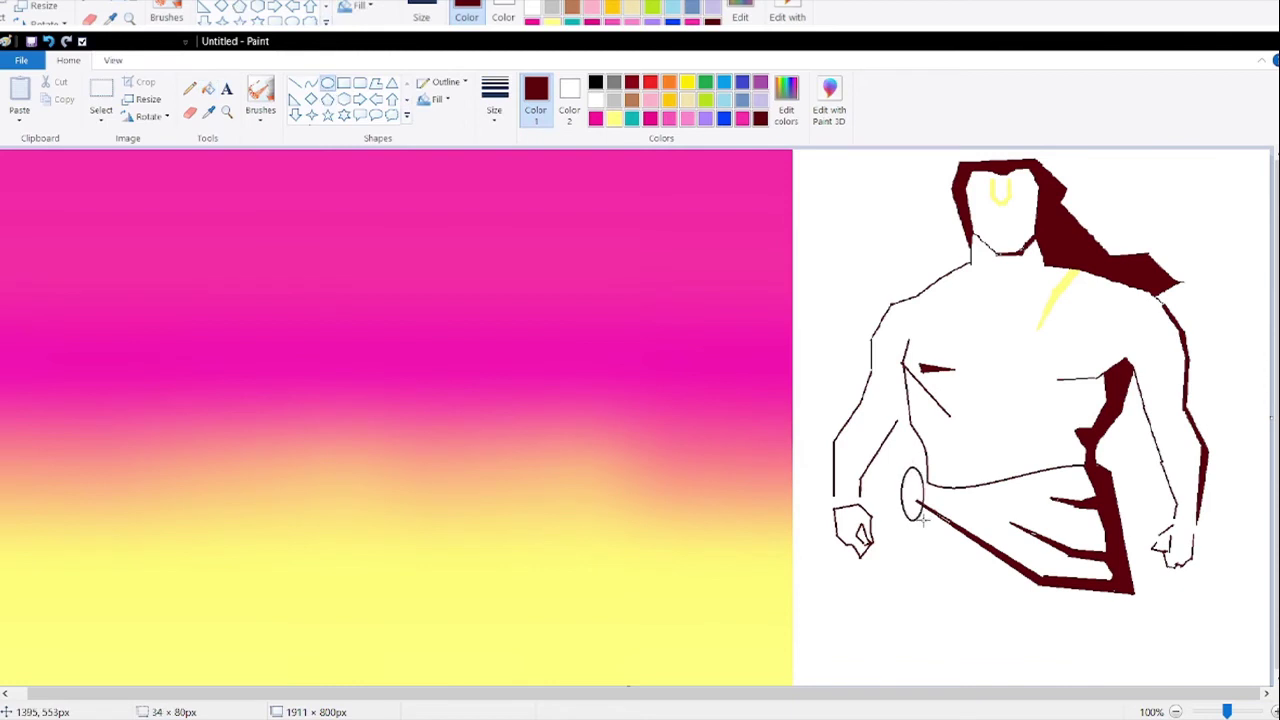
# - Give the narrow ellipse at the hip a thicker outline and recolour it dark blue using a custom colour
pyautogui.click(493, 122)
pyautogui.click(494, 246)
pyautogui.click(722, 119)
pyautogui.click(785, 105)
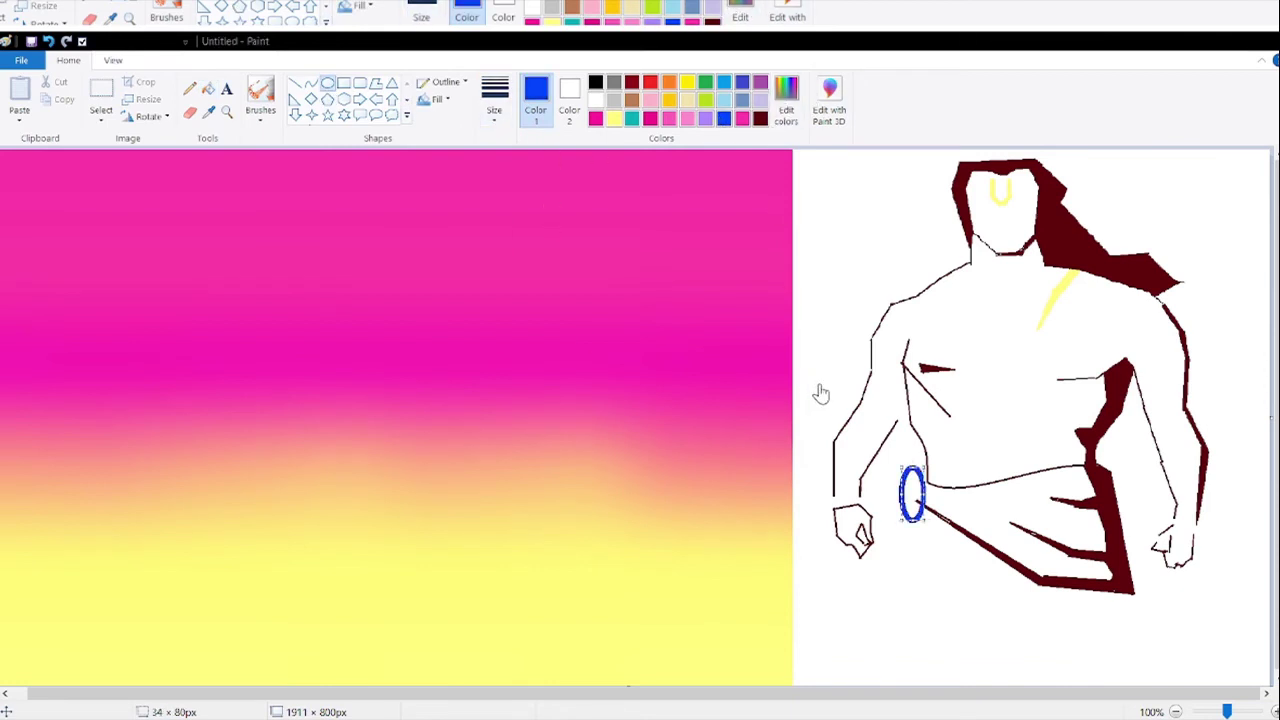
pyautogui.click(826, 379)
pyautogui.click(517, 495)
pyautogui.click(781, 109)
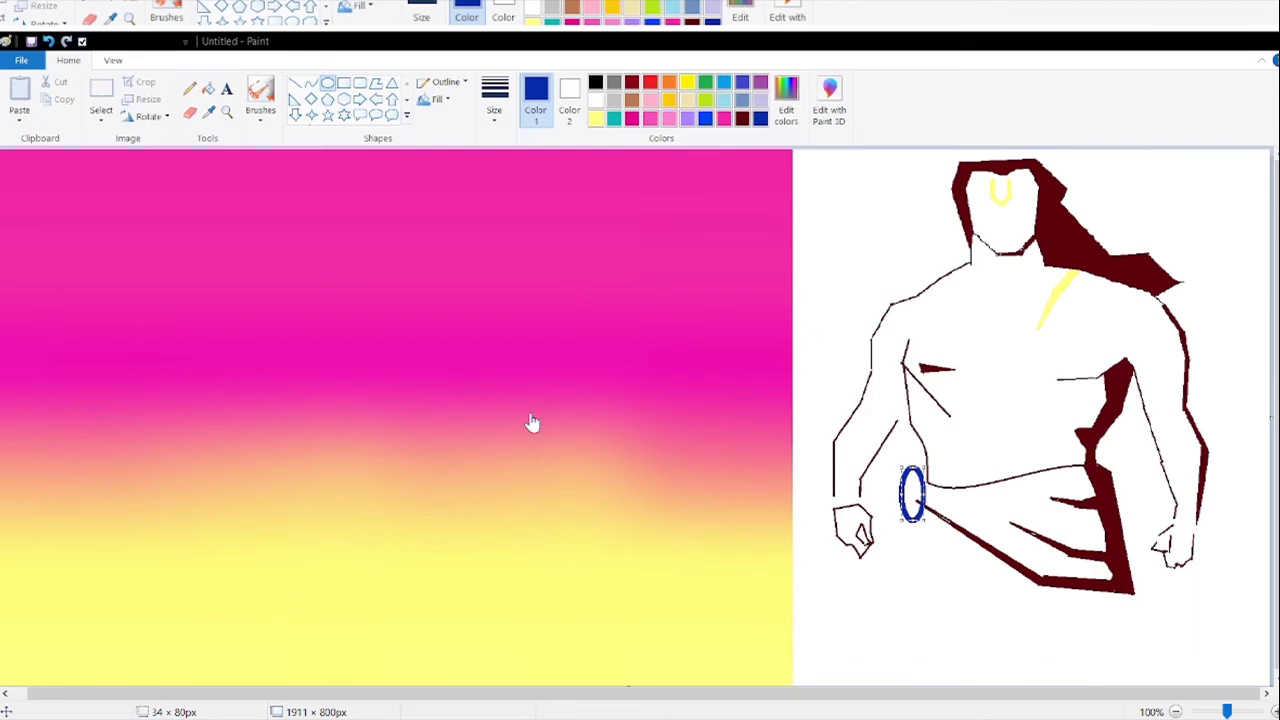
pyautogui.click(742, 120)
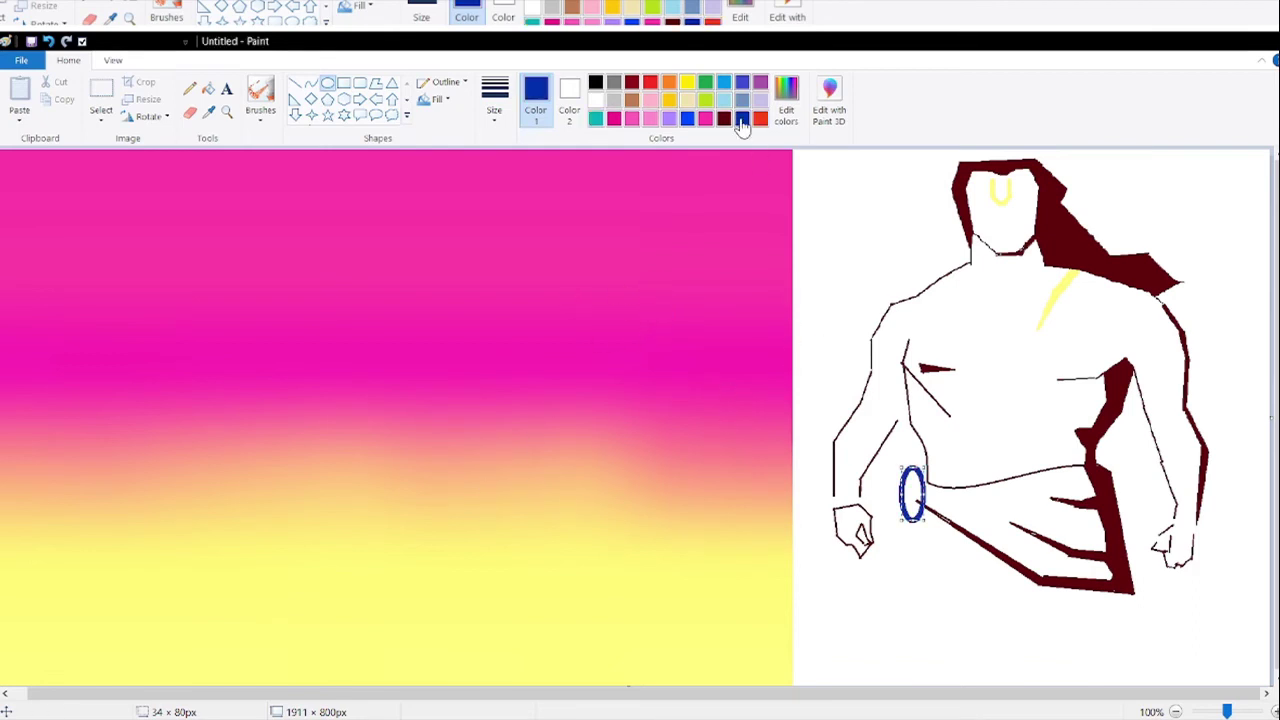
pyautogui.click(909, 238)
# - Erase the inner forearm line beside the blue ellipse and redraw it in dark red up to the torso, about 71 × 100 px
pyautogui.click(190, 113)
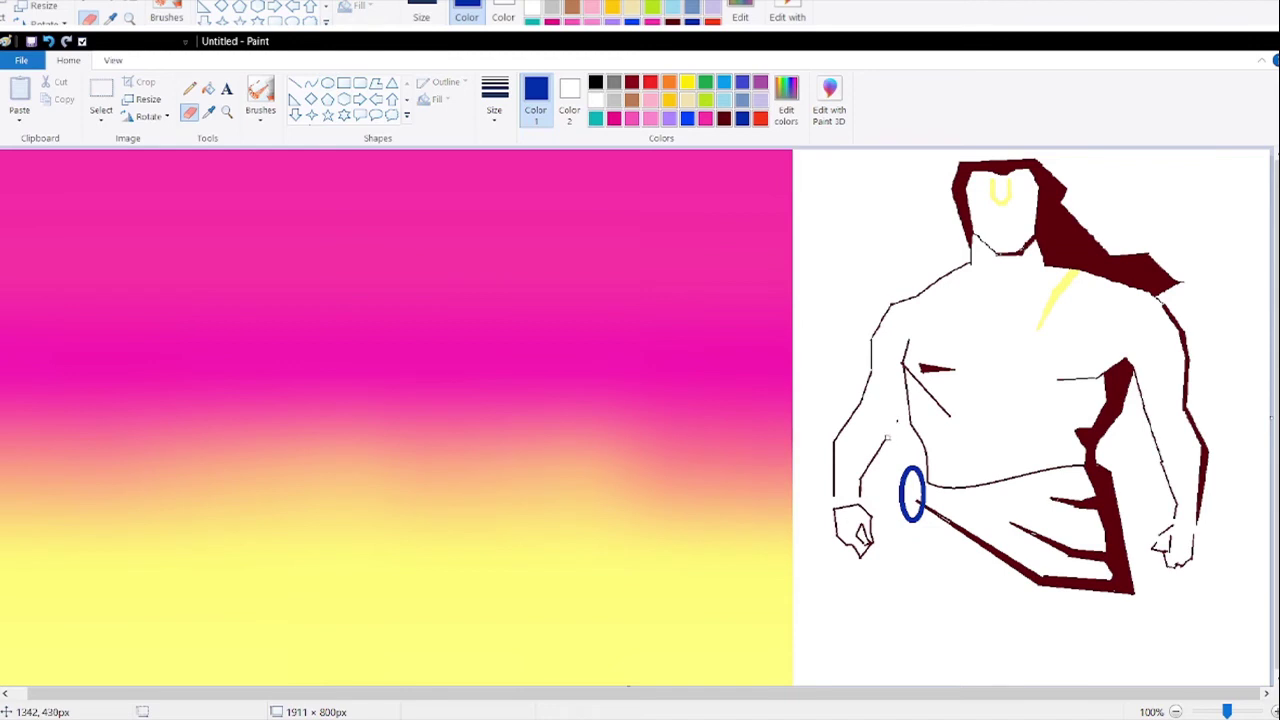
pyautogui.click(295, 82)
pyautogui.click(724, 118)
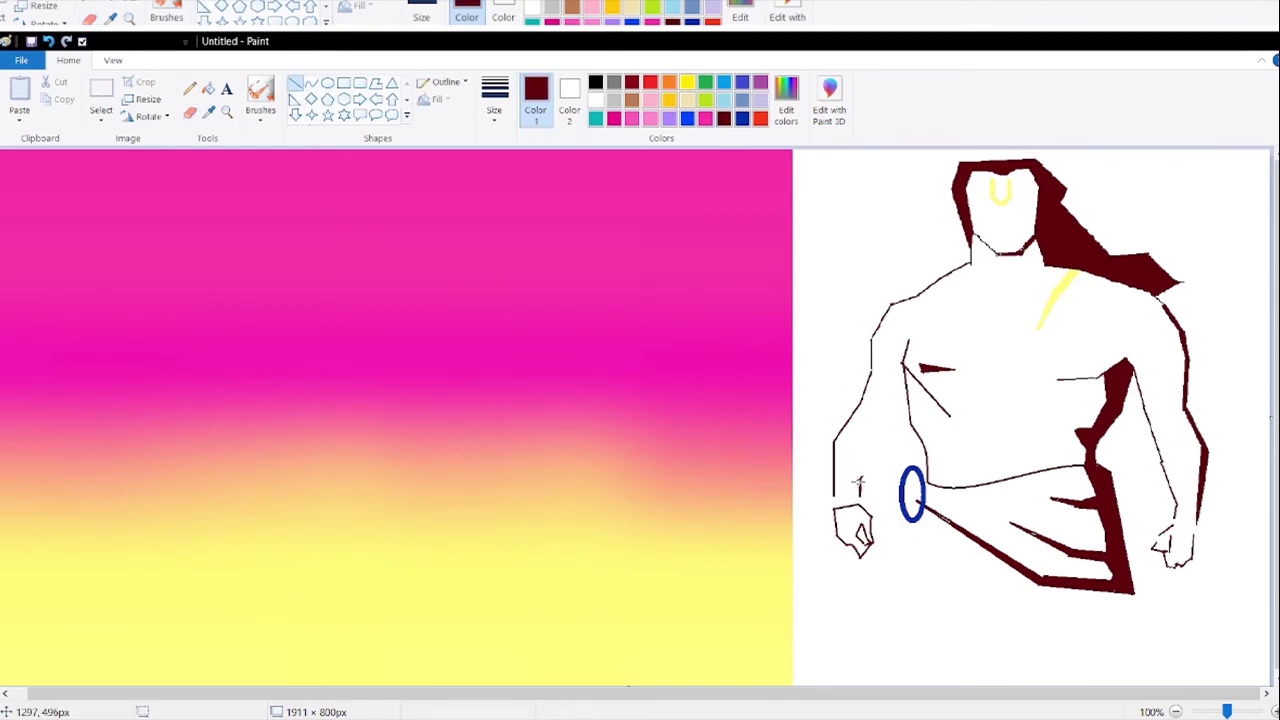
pyautogui.moveTo(860, 481); pyautogui.dragTo(908, 412)
pyautogui.click(494, 100)
pyautogui.click(503, 176)
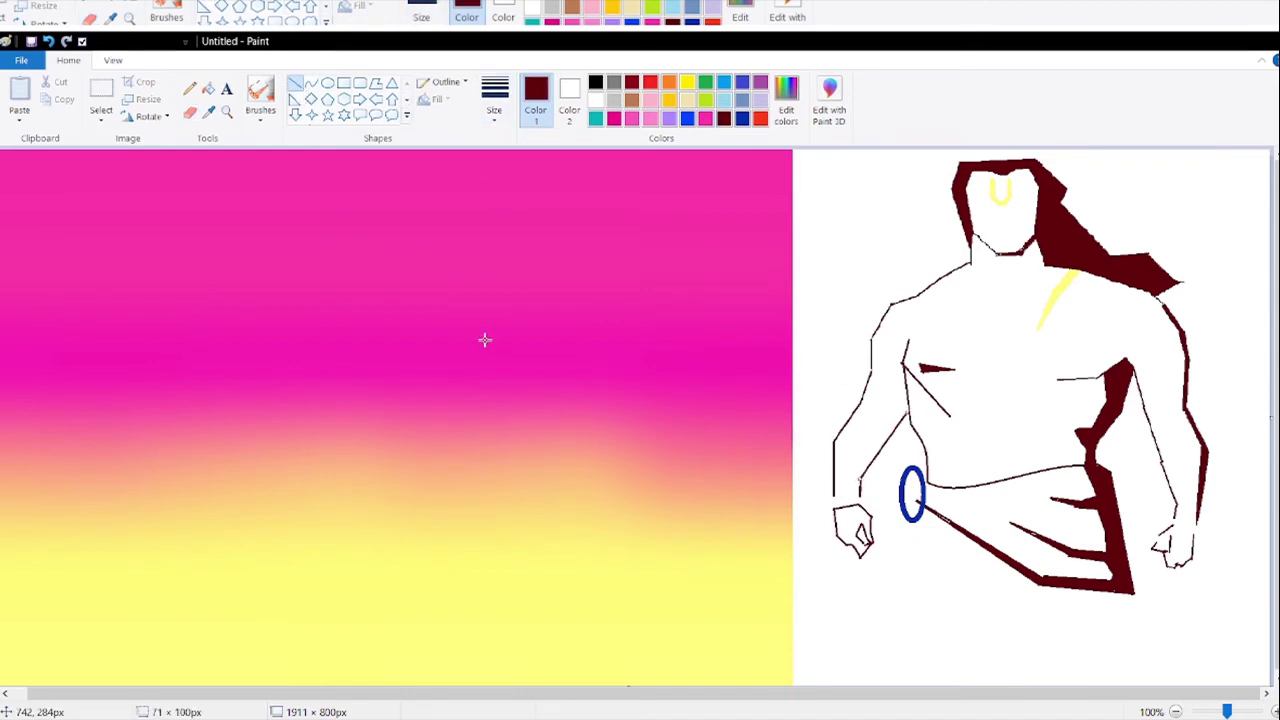
pyautogui.moveTo(859, 478); pyautogui.dragTo(860, 479)
pyautogui.click(879, 499)
# - Outline an armpit shading shape in dark red, from the inner forearm line up beside the torso and across to the chest line
pyautogui.click(312, 82)
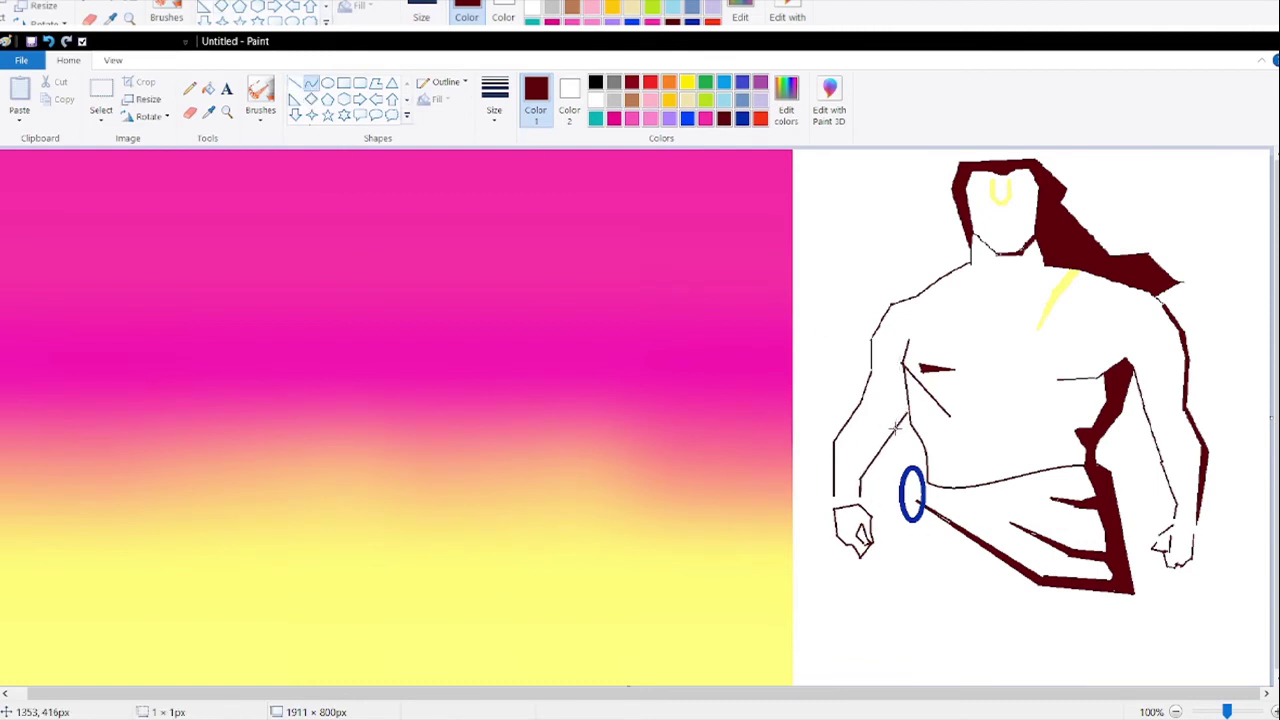
pyautogui.moveTo(895, 427); pyautogui.dragTo(891, 363)
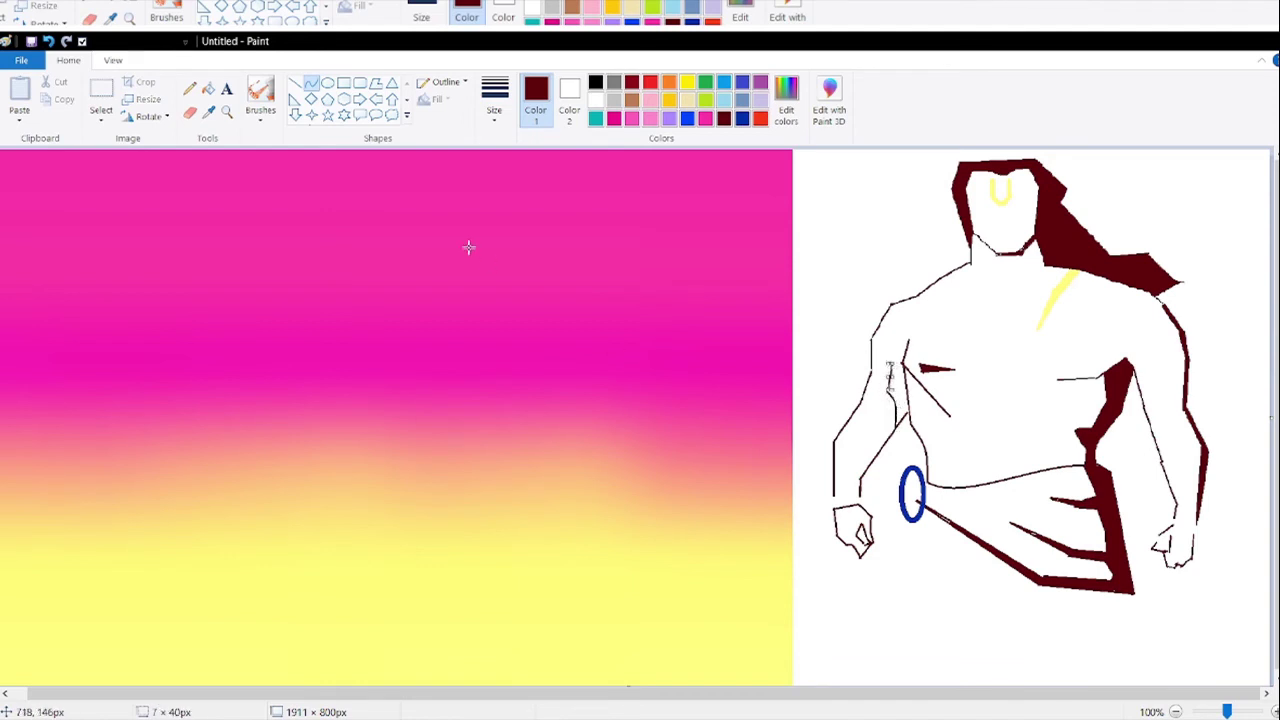
pyautogui.click(295, 82)
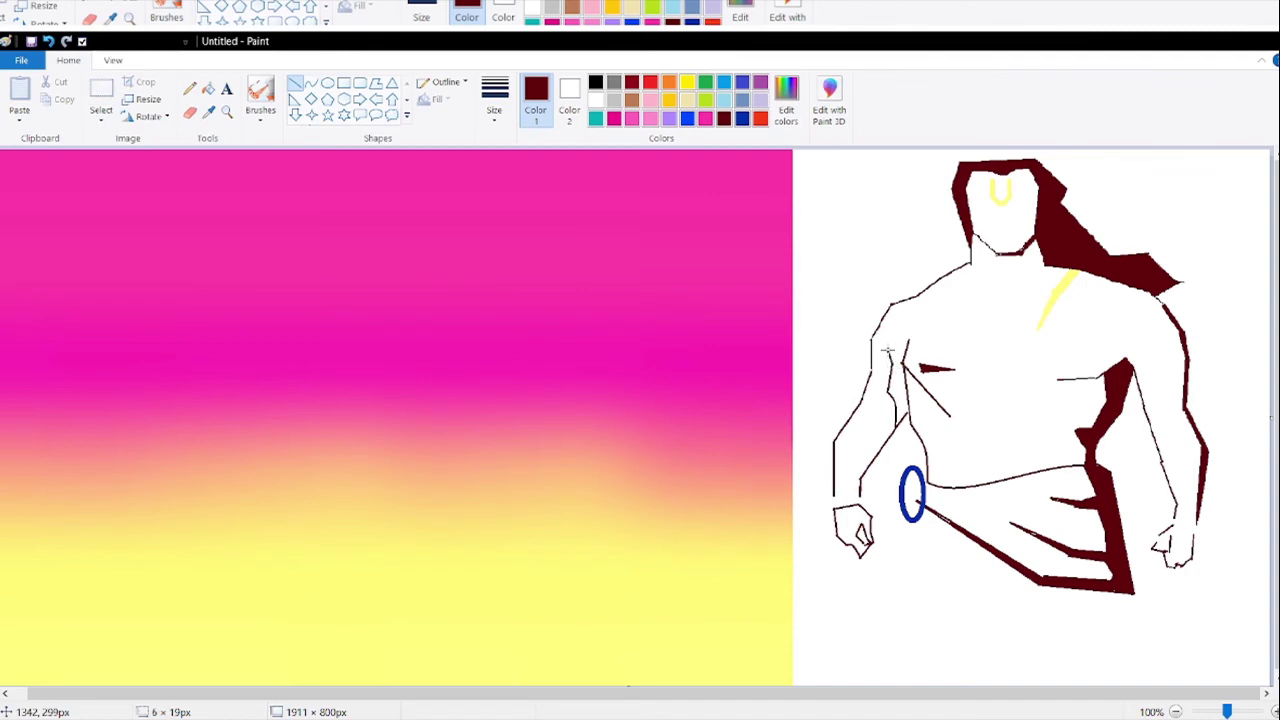
pyautogui.moveTo(886, 350); pyautogui.dragTo(916, 336)
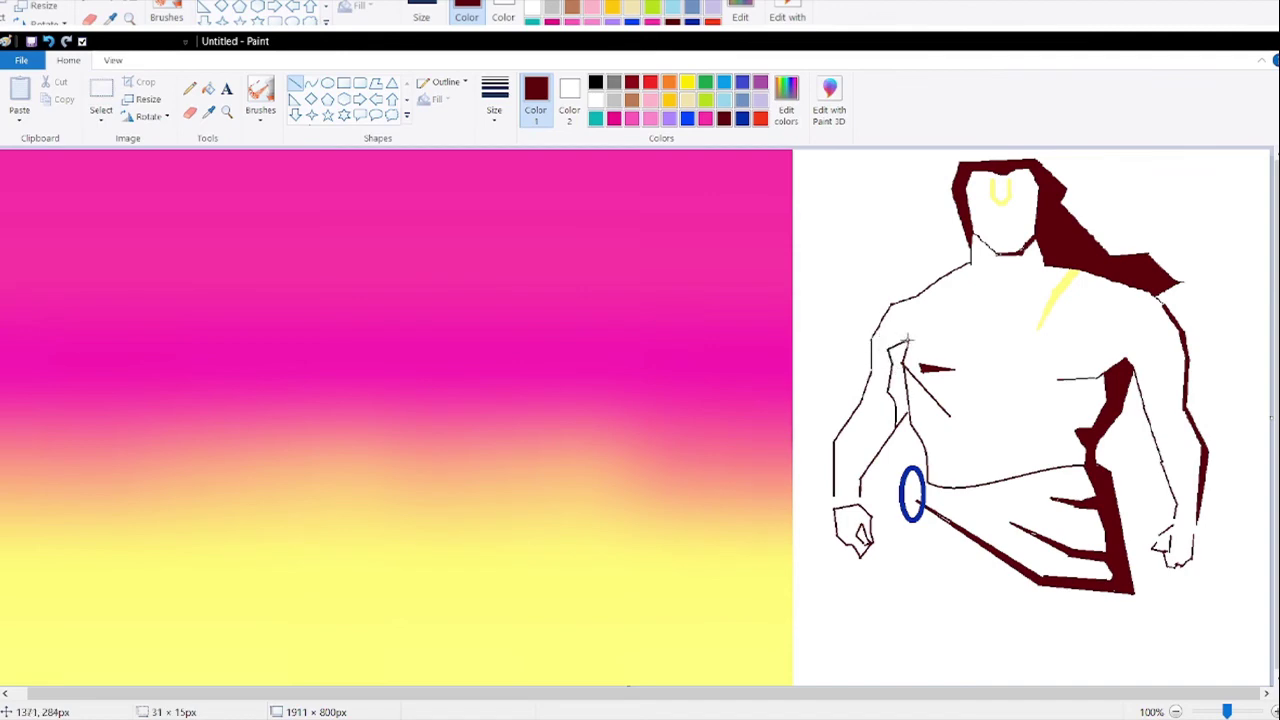
# - Close the gap in the armpit shading's outline and fill the shape with dark red
pyautogui.click(208, 88)
pyautogui.click(903, 388)
pyautogui.click(47, 41)
pyautogui.click(189, 88)
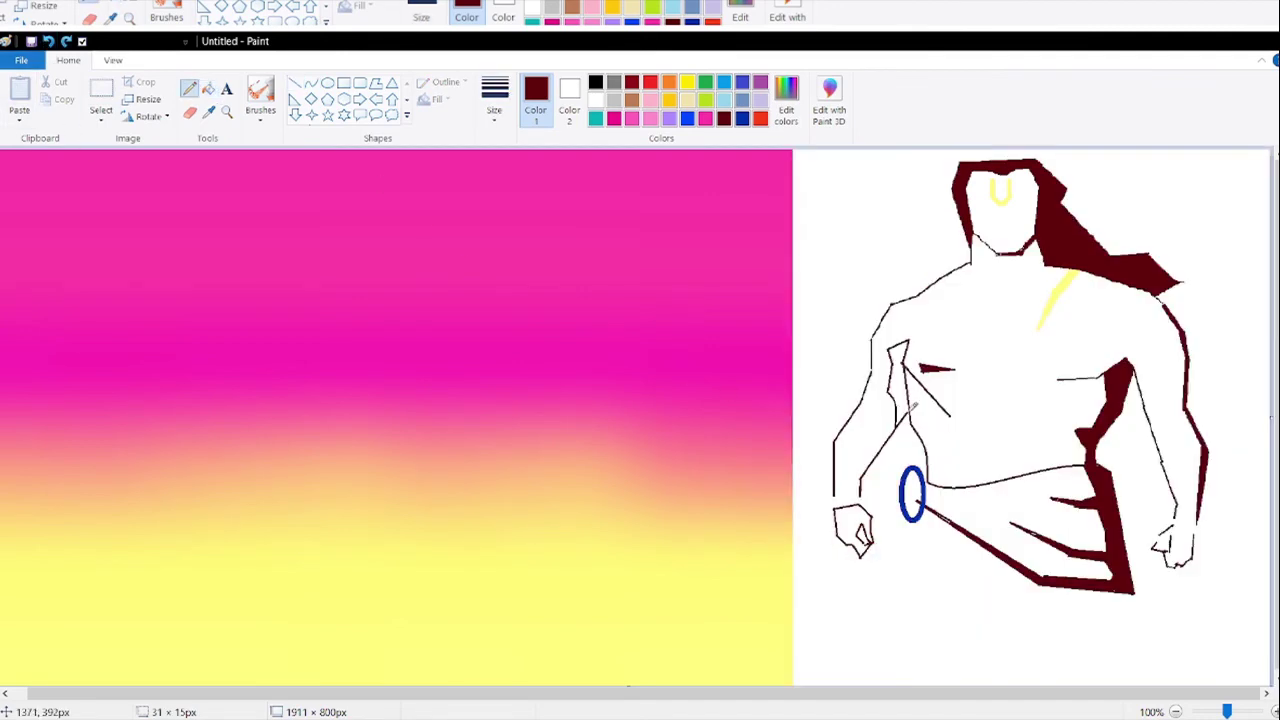
pyautogui.click(208, 88)
pyautogui.click(902, 385)
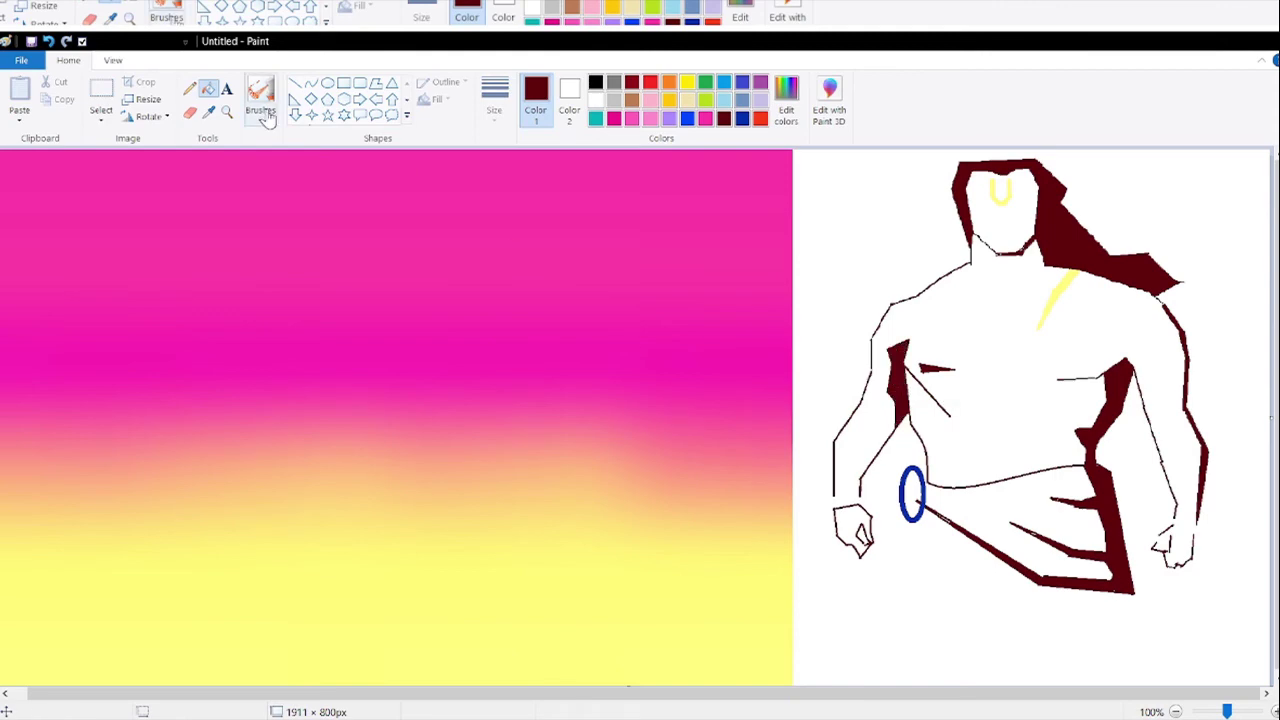
# - Draw the spear shaft's lower edge as dark red curves from outside the shoulder, across the torso and waist, to beside the fist
pyautogui.click(311, 84)
pyautogui.moveTo(841, 299); pyautogui.dragTo(1005, 483)
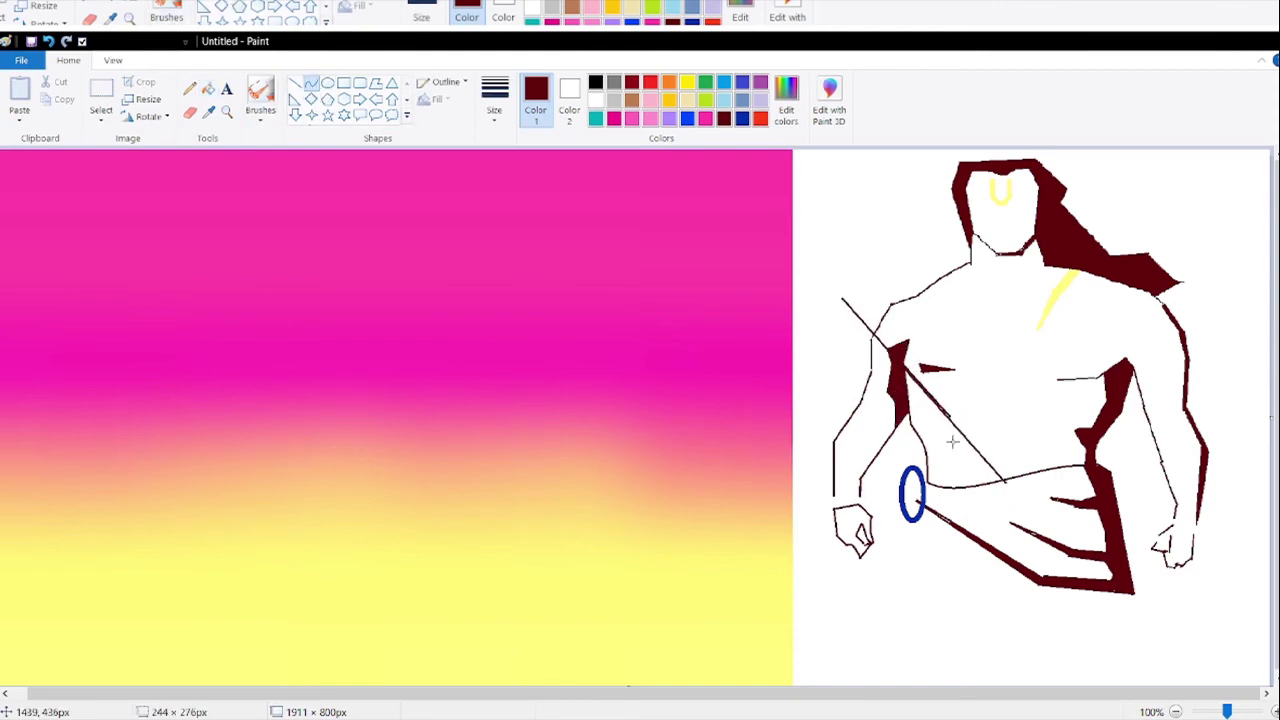
pyautogui.moveTo(953, 441); pyautogui.dragTo(1069, 501)
pyautogui.click(968, 459)
pyautogui.click(1003, 493)
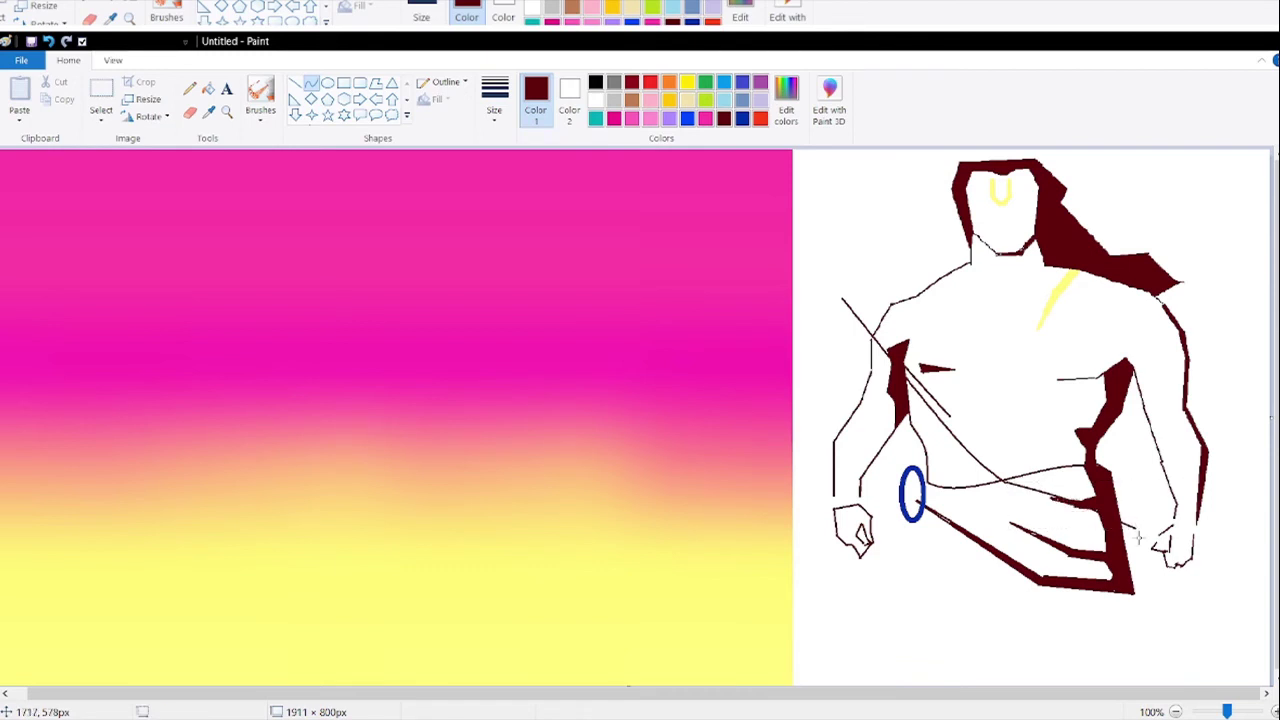
pyautogui.moveTo(1132, 526); pyautogui.dragTo(1164, 543)
pyautogui.click(48, 41)
# - Draw the shaft's parallel upper edge in dark red from outside the shoulder to the waist, and on past the hip shading
pyautogui.click(295, 86)
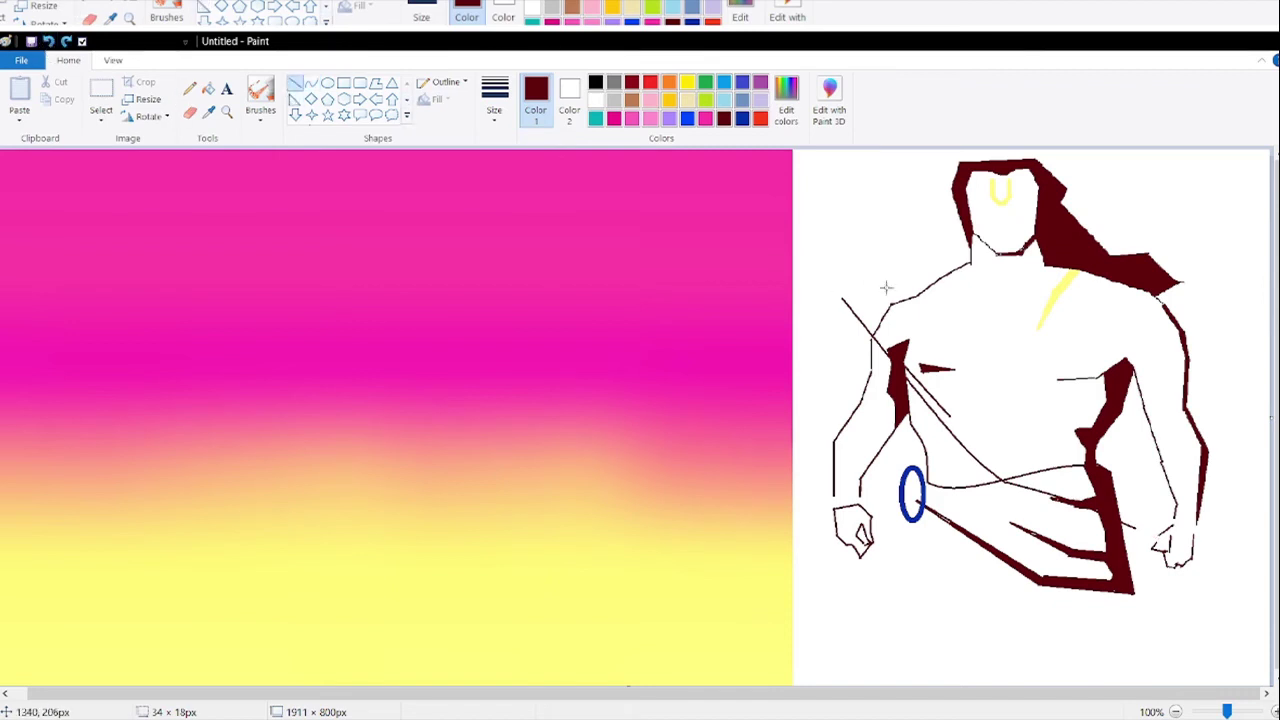
pyautogui.moveTo(850, 296); pyautogui.dragTo(1135, 520)
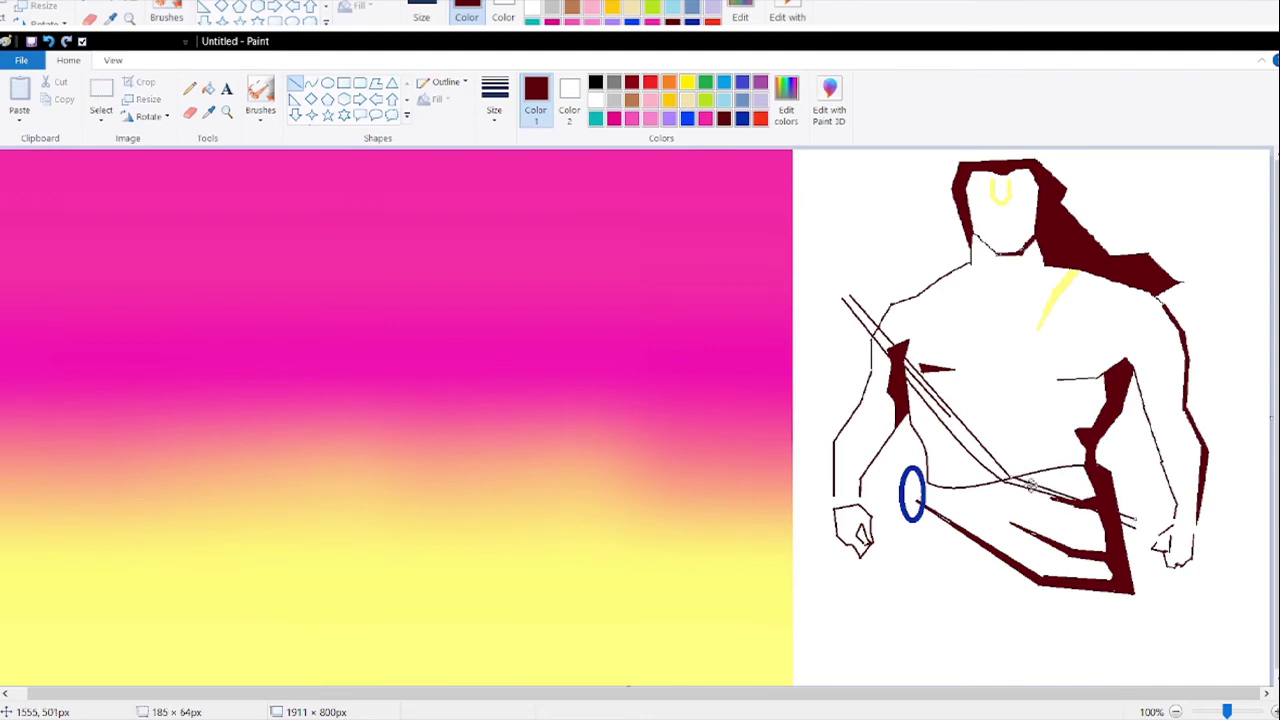
pyautogui.moveTo(1011, 476); pyautogui.dragTo(1052, 485)
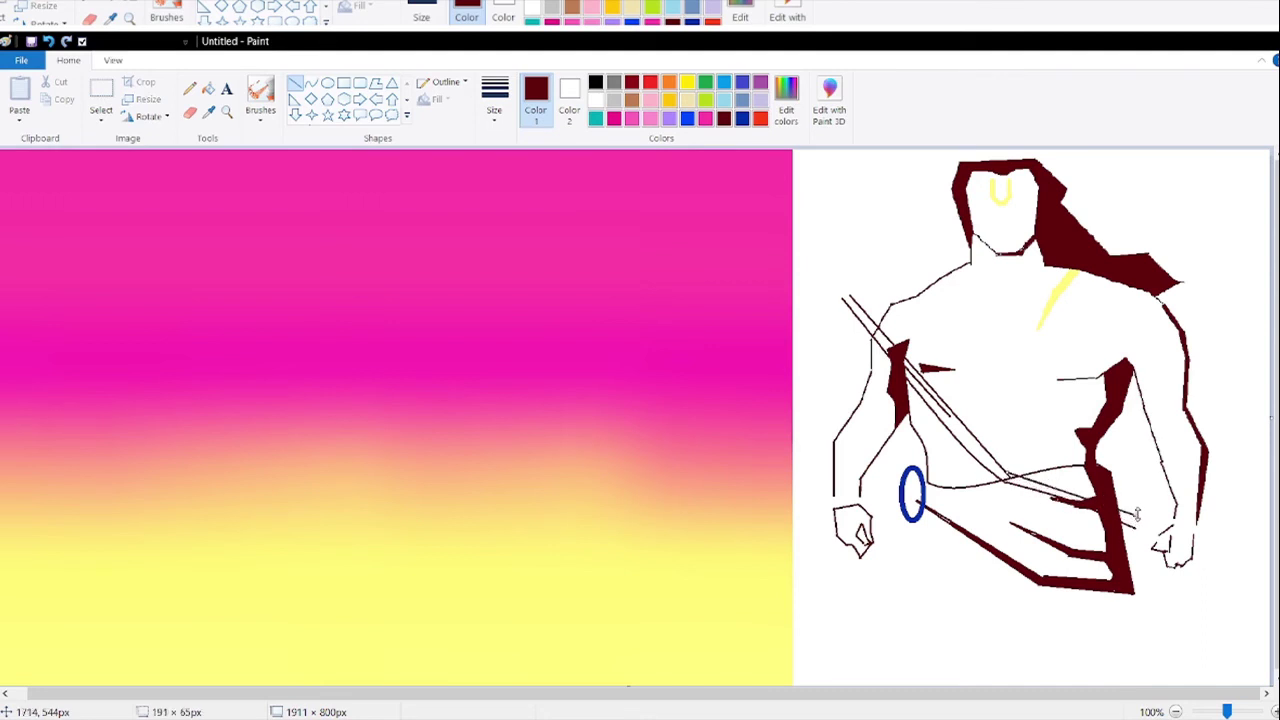
# - Extend both shaft edges to the spear-side fist and continue them as parallel diagonal lines beyond it, about 88 × 68 px
pyautogui.click(311, 82)
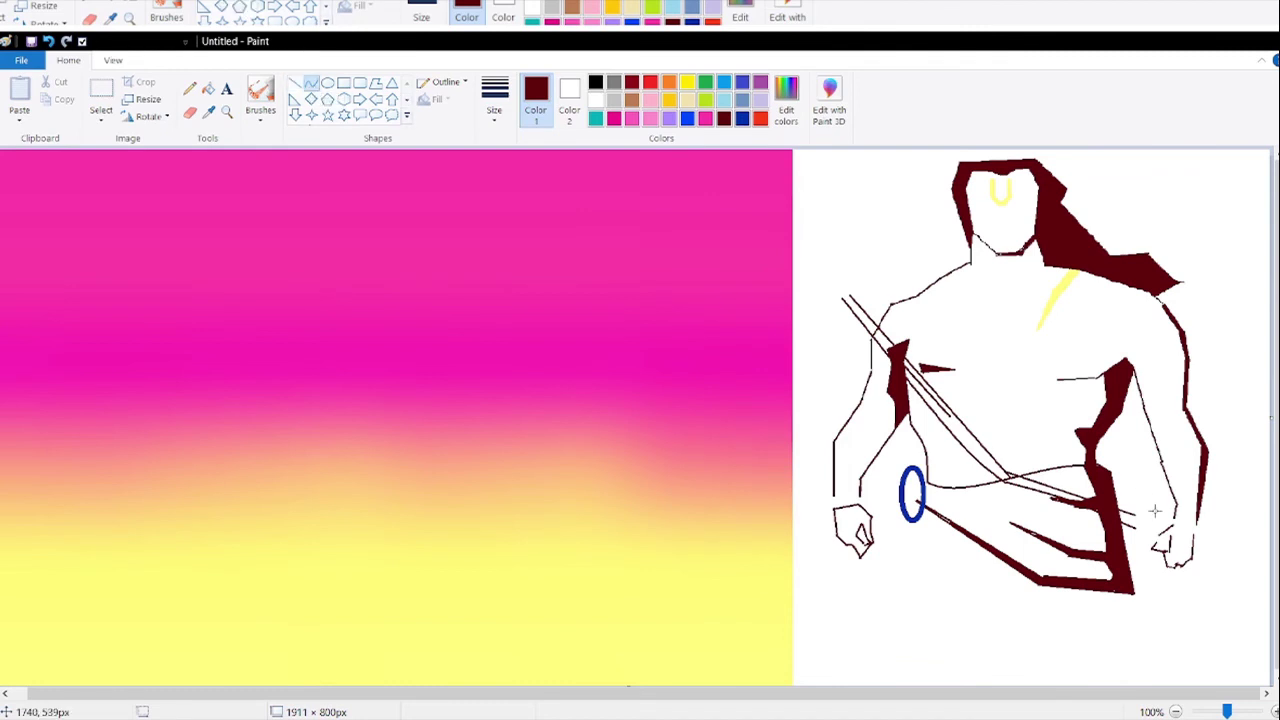
pyautogui.moveTo(1134, 527)
pyautogui.mouseDown()
pyautogui.moveTo(1162, 538)
pyautogui.moveTo(1146, 537)
pyautogui.moveTo(1156, 526)
pyautogui.moveTo(1252, 603)
pyautogui.mouseUp()
pyautogui.click(295, 83)
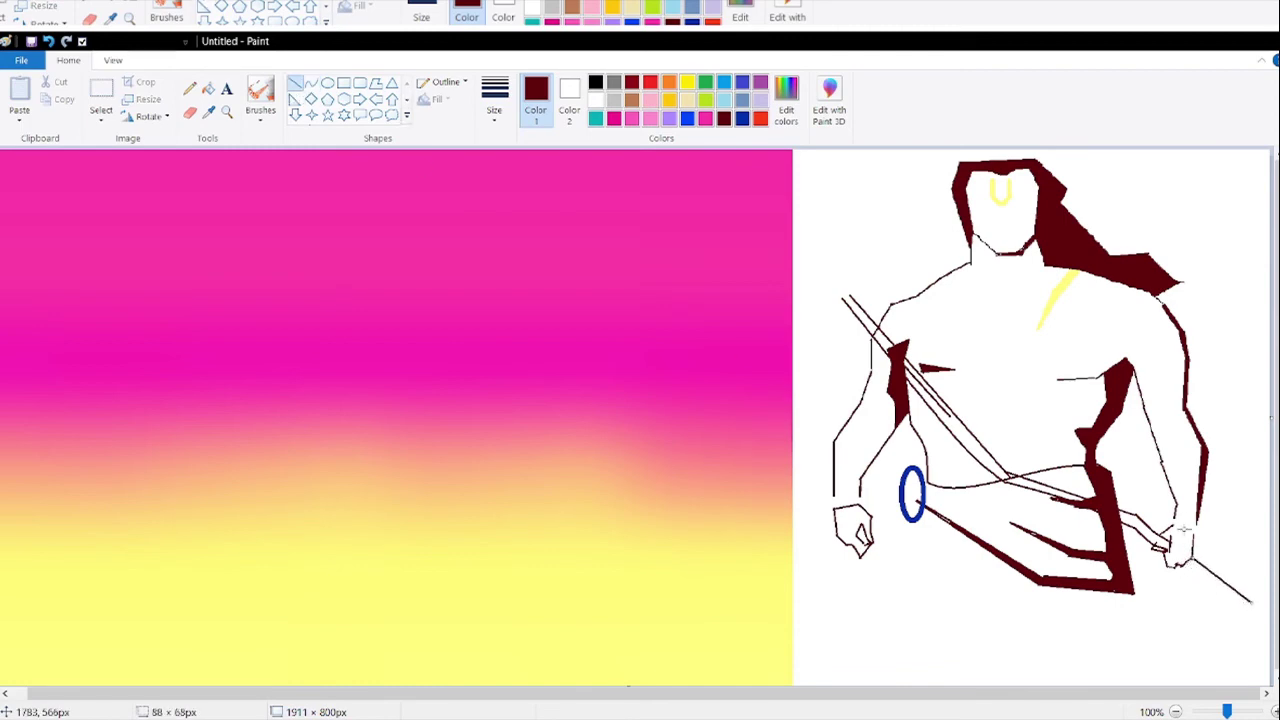
pyautogui.moveTo(1176, 562); pyautogui.dragTo(1250, 610)
# - Close the shaft's upper end and fill it with dark red down to the hip shading, undoing the fill attempted beside the fist
pyautogui.click(843, 300)
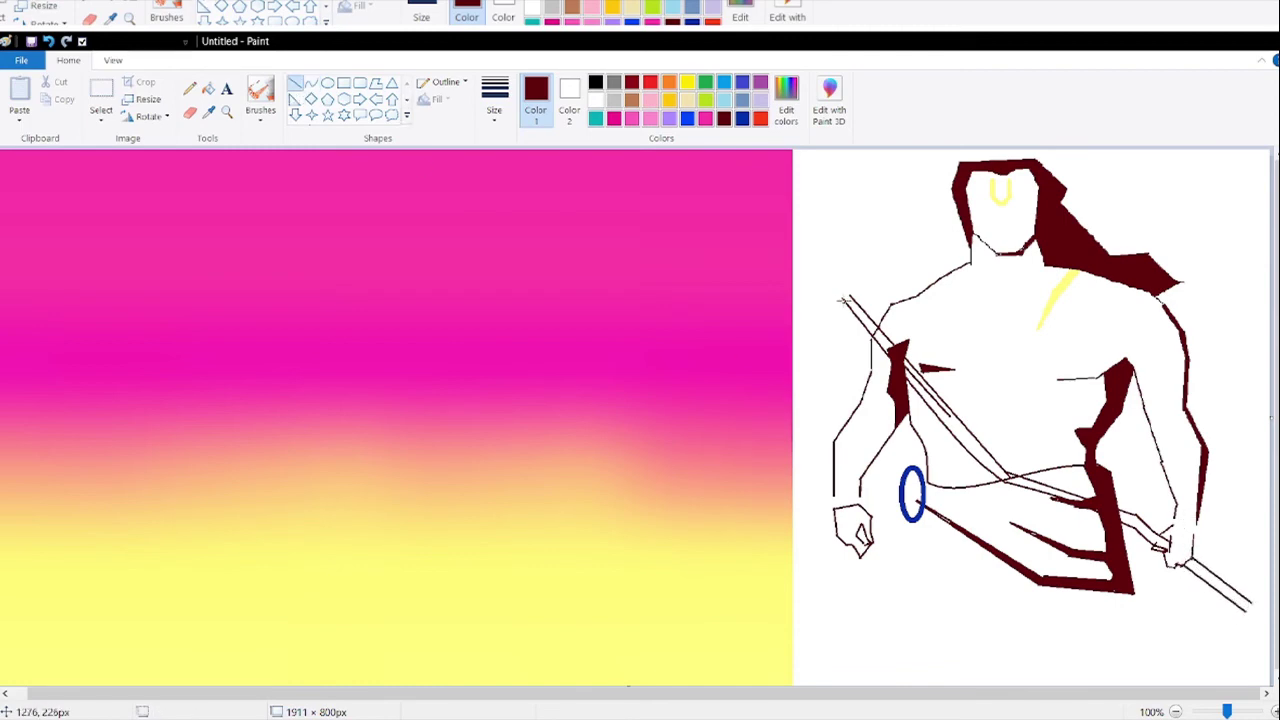
pyautogui.click(208, 88)
pyautogui.click(880, 323)
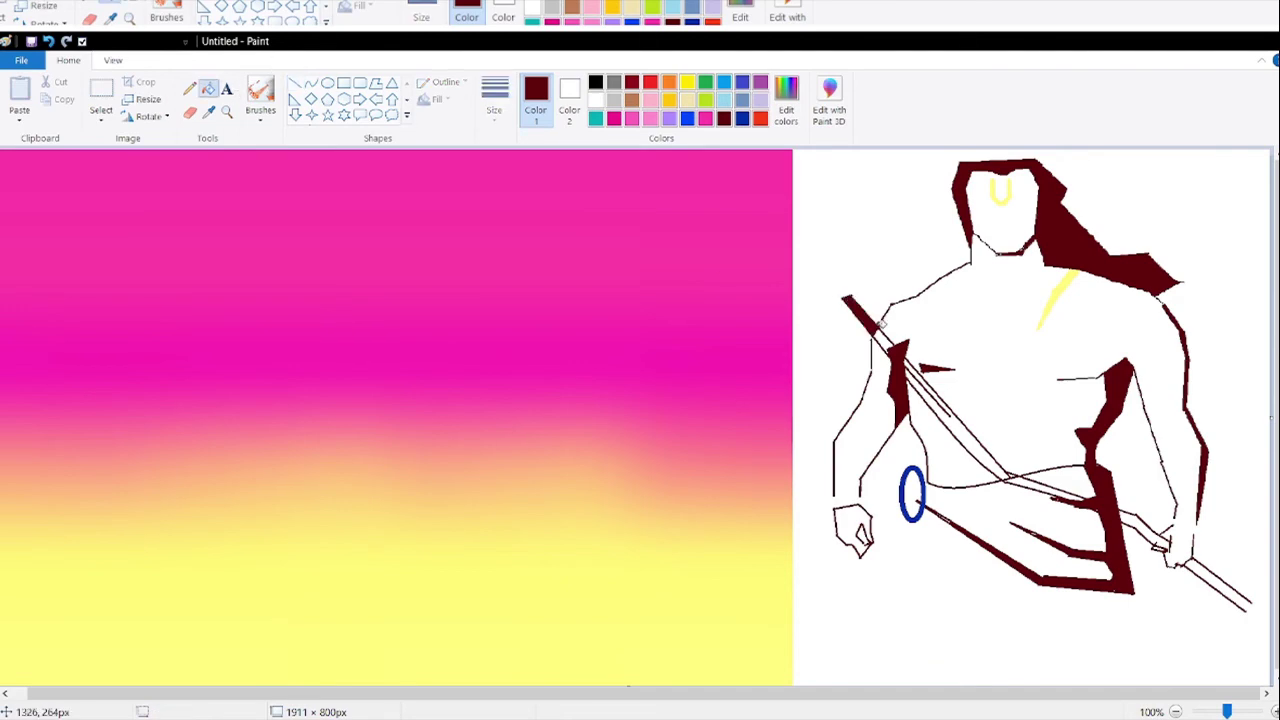
pyautogui.click(908, 370)
pyautogui.click(1012, 478)
pyautogui.click(1128, 514)
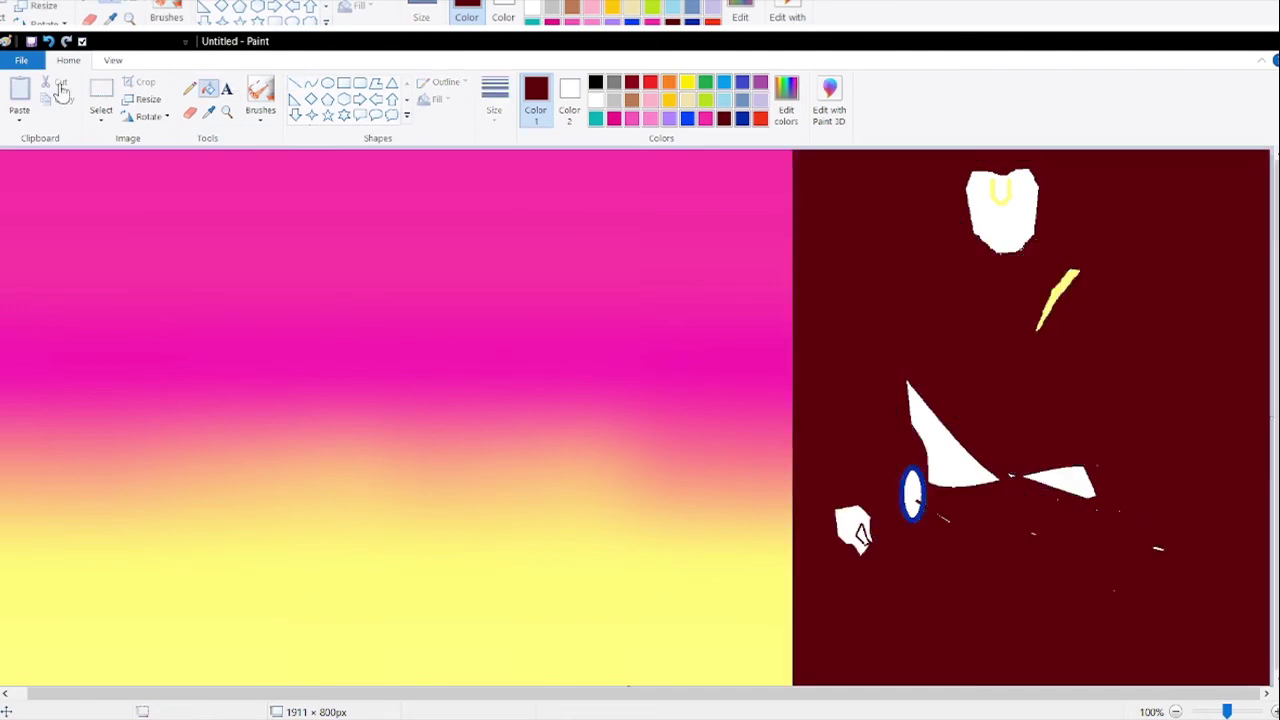
pyautogui.click(47, 42)
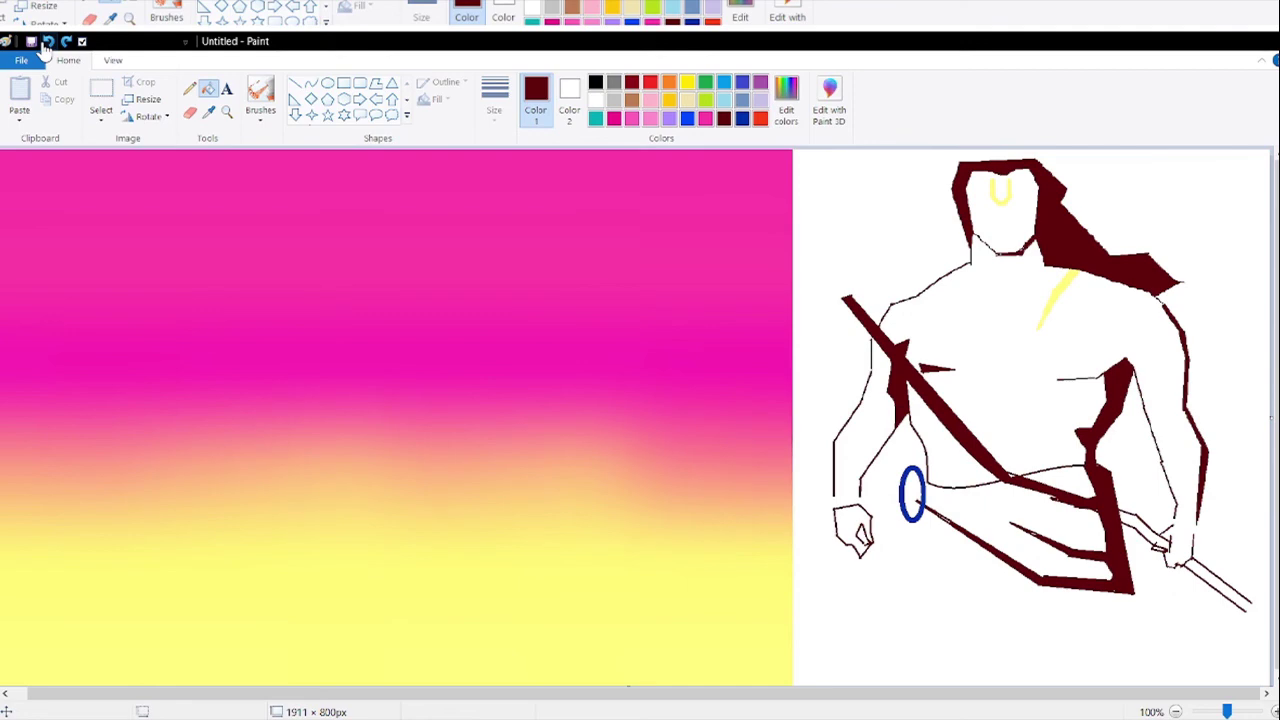
pyautogui.click(47, 42)
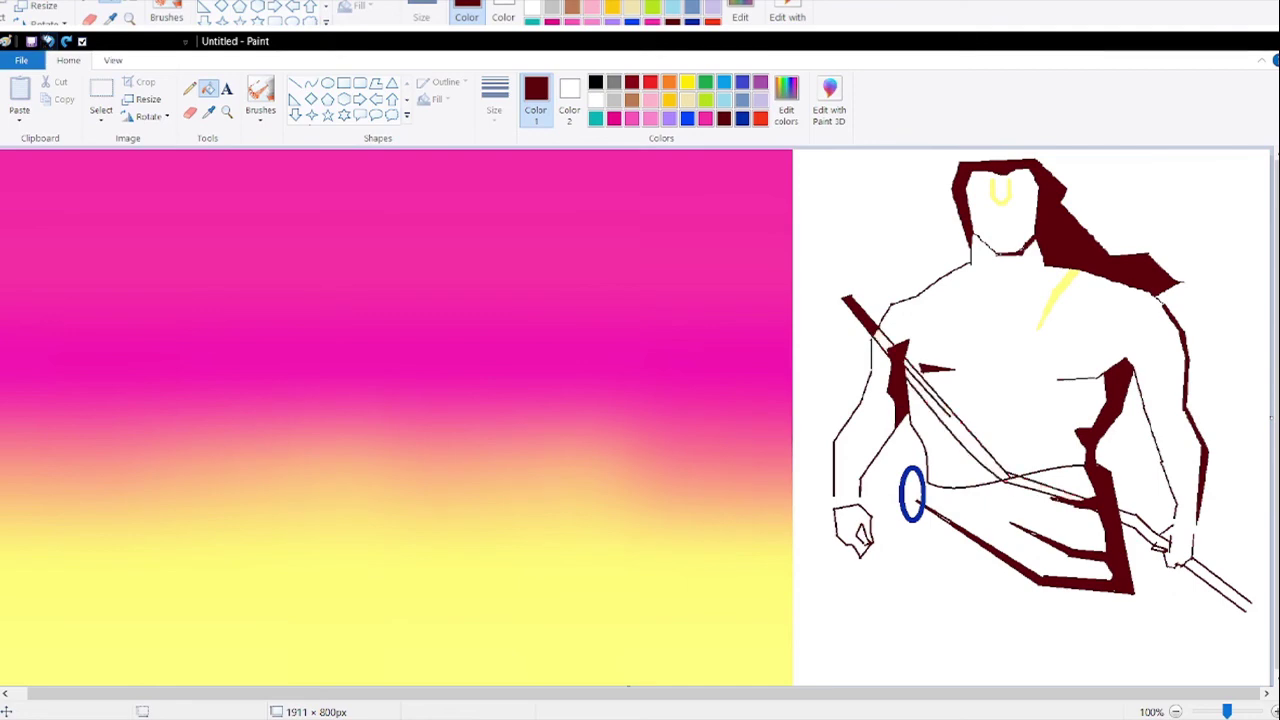
pyautogui.click(66, 41)
pyautogui.click(66, 41)
pyautogui.click(66, 41)
# - Outline a pointed, barbed spearhead at the shaft's upper end with straight lines and fill it with dark red
pyautogui.click(295, 82)
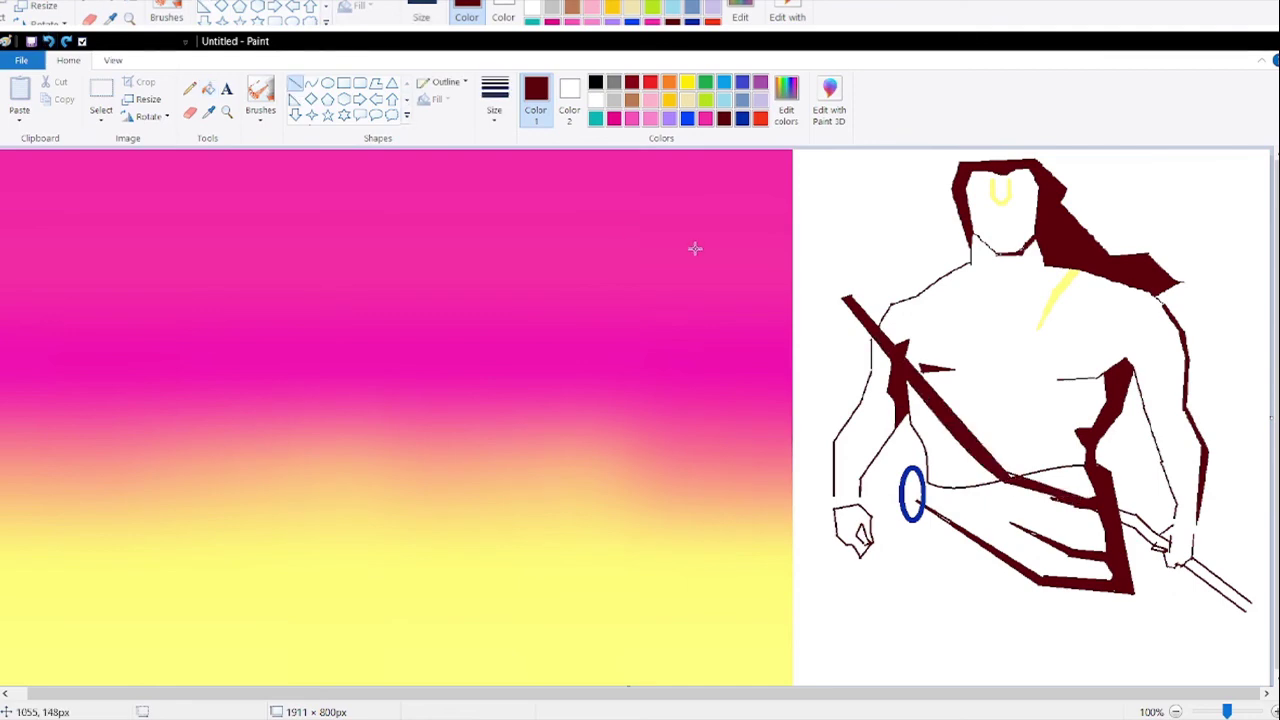
pyautogui.moveTo(831, 278)
pyautogui.mouseDown()
pyautogui.moveTo(813, 270)
pyautogui.moveTo(836, 318)
pyautogui.mouseUp()
pyautogui.moveTo(847, 298); pyautogui.dragTo(846, 297)
pyautogui.click(208, 88)
pyautogui.click(830, 290)
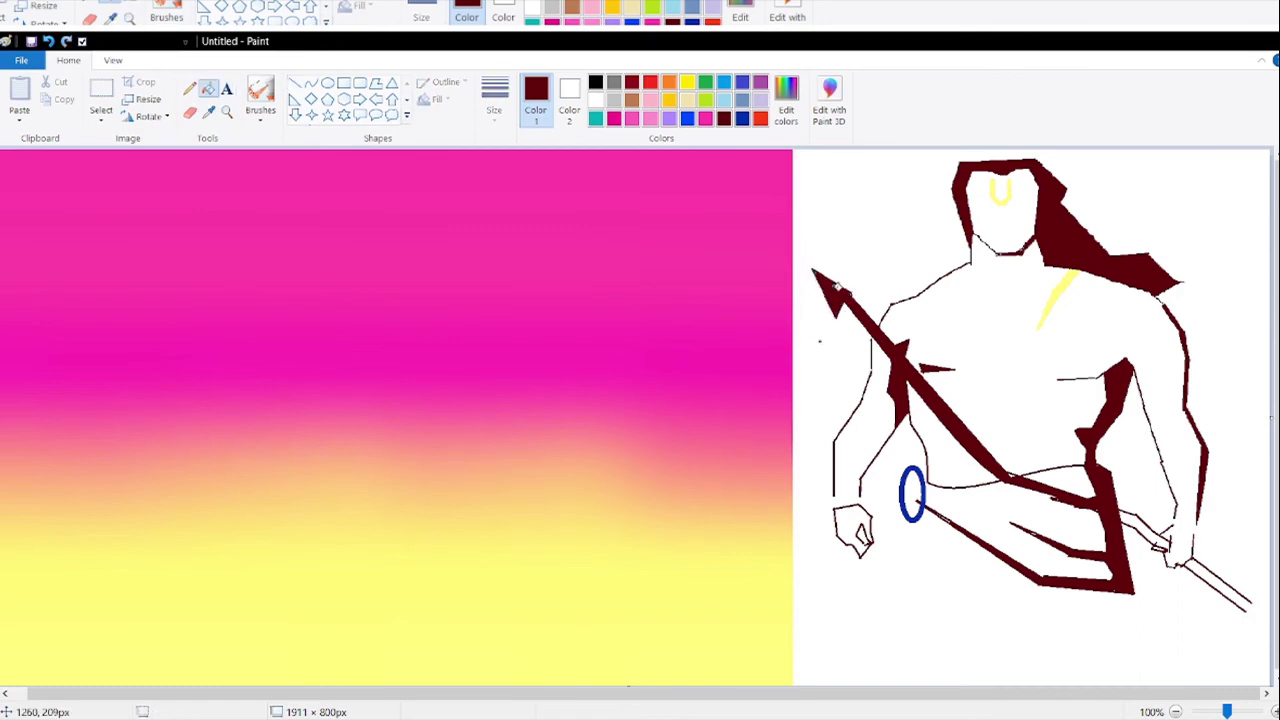
# - Close the shaft's lower end beyond the fist and fill that section with dark red
pyautogui.click(189, 88)
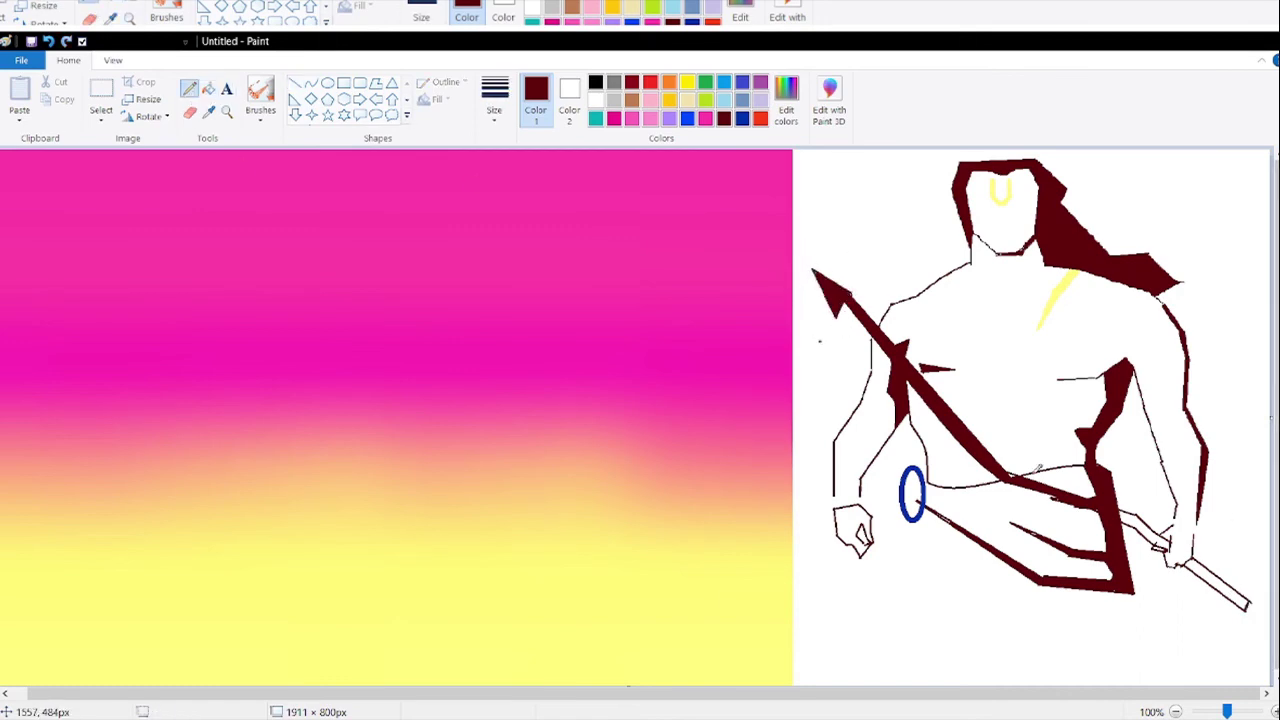
pyautogui.click(208, 88)
pyautogui.click(1223, 581)
# - Zoom in to 300% and fill the shaft section between the hip shading and the fist with dark red
pyautogui.click(227, 111)
pyautogui.click(1040, 555)
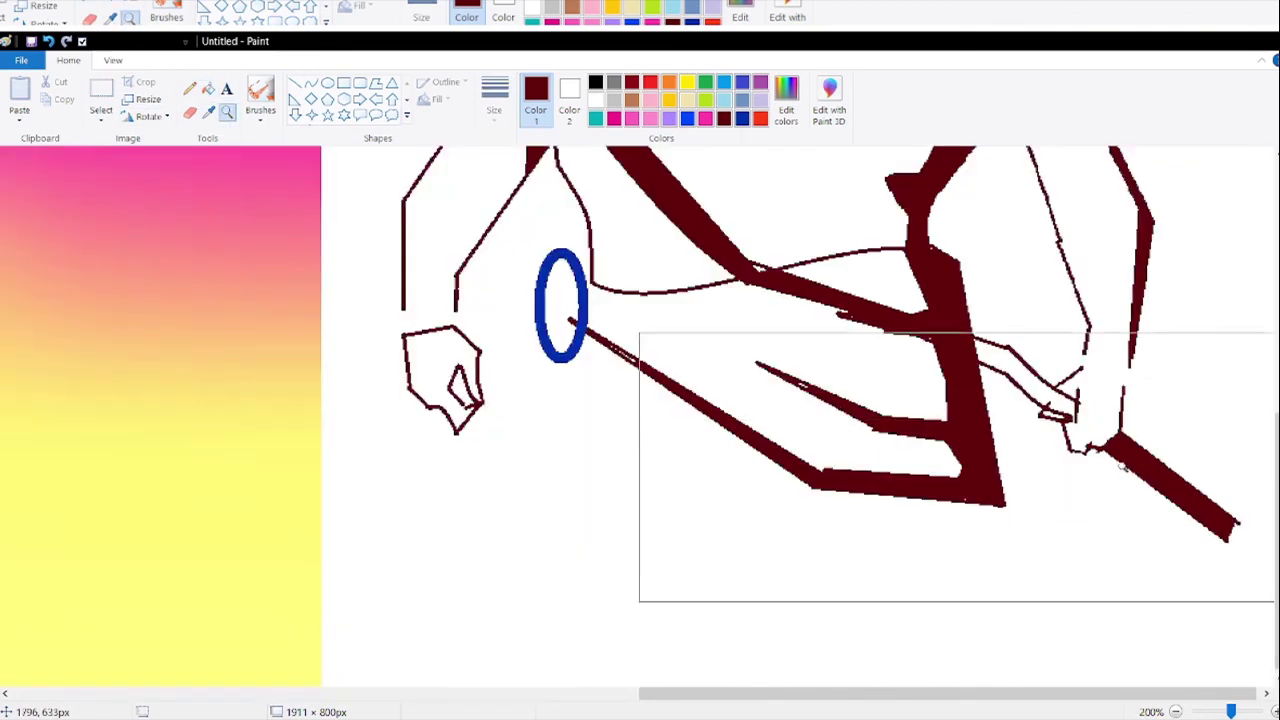
pyautogui.click(1040, 466)
pyautogui.click(189, 88)
pyautogui.click(208, 88)
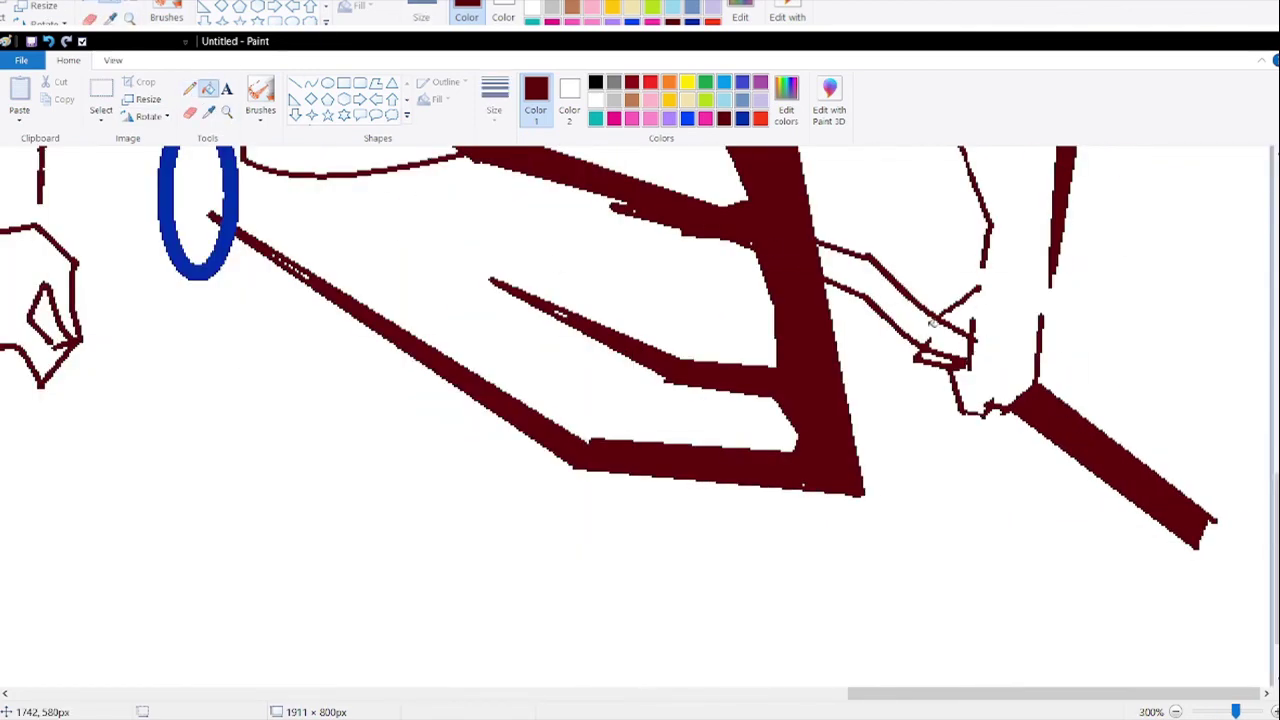
pyautogui.click(870, 285)
pyautogui.click(189, 88)
pyautogui.moveTo(986, 269)
pyautogui.mouseDown()
pyautogui.moveTo(1046, 270)
pyautogui.moveTo(998, 291)
pyautogui.moveTo(1041, 315)
pyautogui.moveTo(1001, 269)
pyautogui.moveTo(1053, 285)
pyautogui.mouseUp()
pyautogui.click(48, 41)
# - Close both wrists with straight dark red lines, about 38 × 12 px on the spear arm and 41 × 1 px on the other
pyautogui.click(294, 83)
pyautogui.scroll(5, 855, 451)
pyautogui.hscroll(-5, 491, 409)
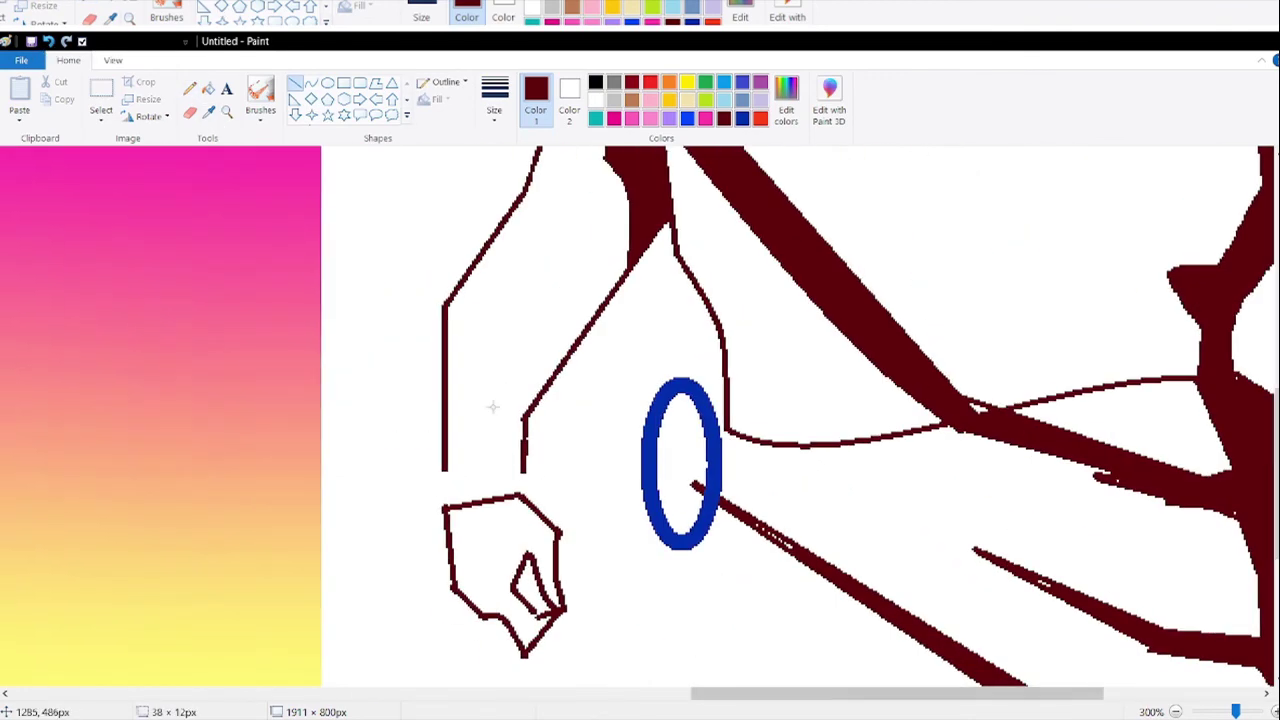
pyautogui.moveTo(443, 469); pyautogui.dragTo(523, 469)
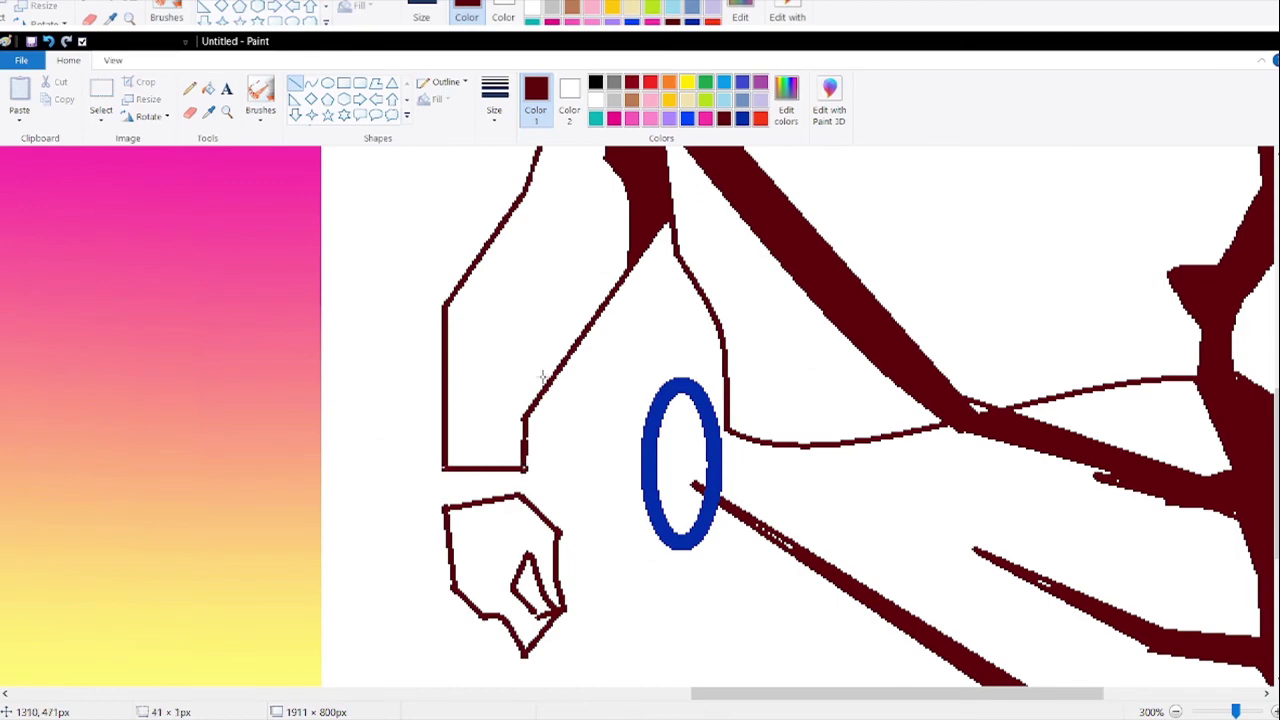
pyautogui.scroll(-2, 566, 405)
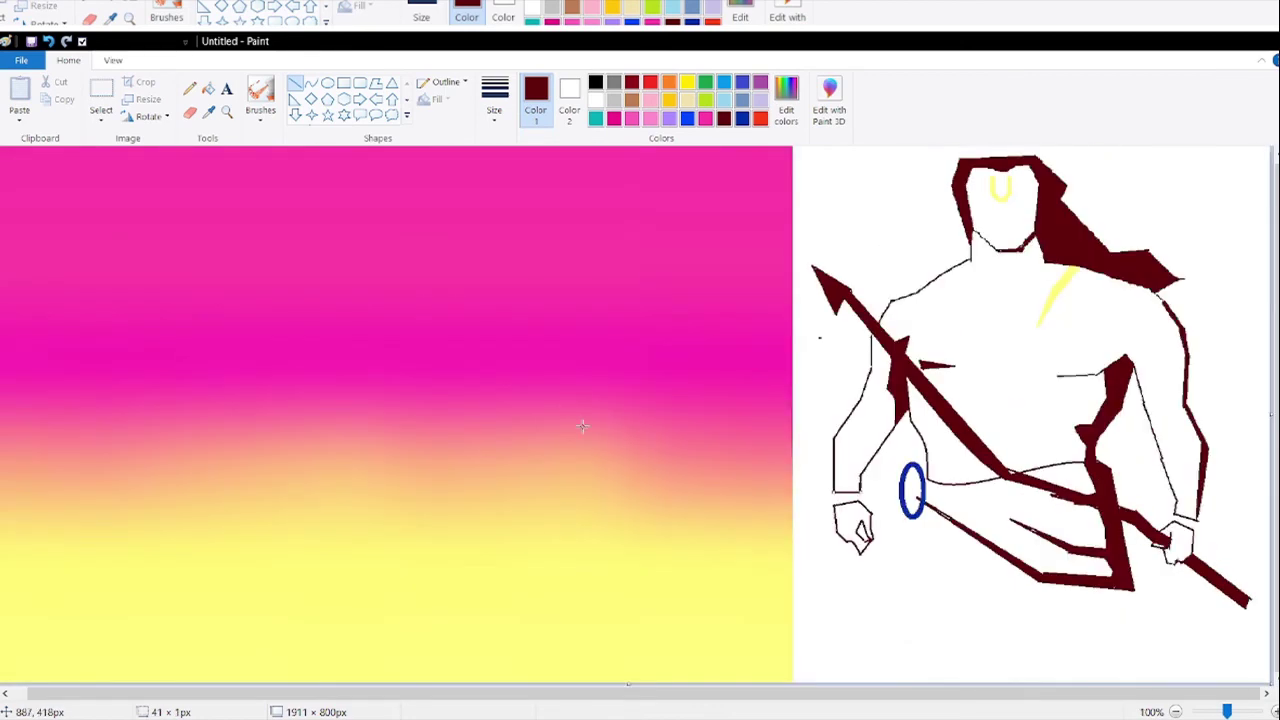
# - Recolour the free arm's wrist line light yellow, and draw a light yellow line of about 18 × 46 px on the chest by the armpit
pyautogui.click(687, 100)
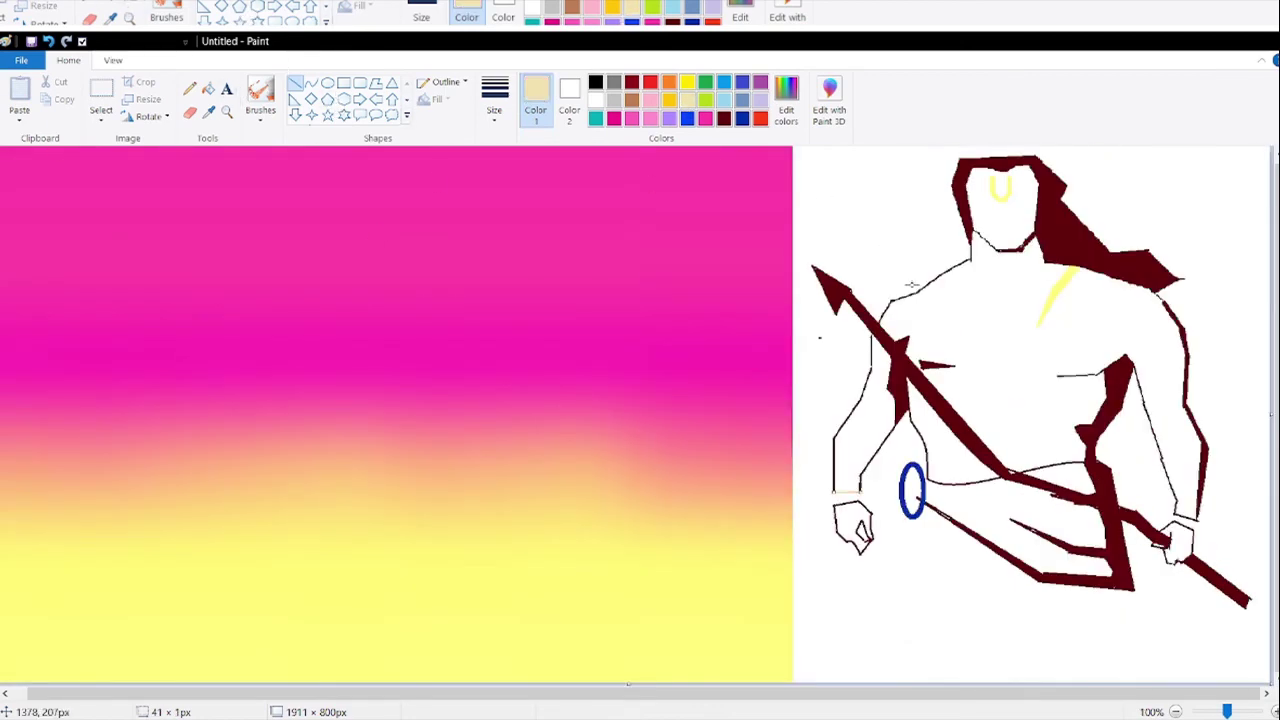
pyautogui.click(687, 81)
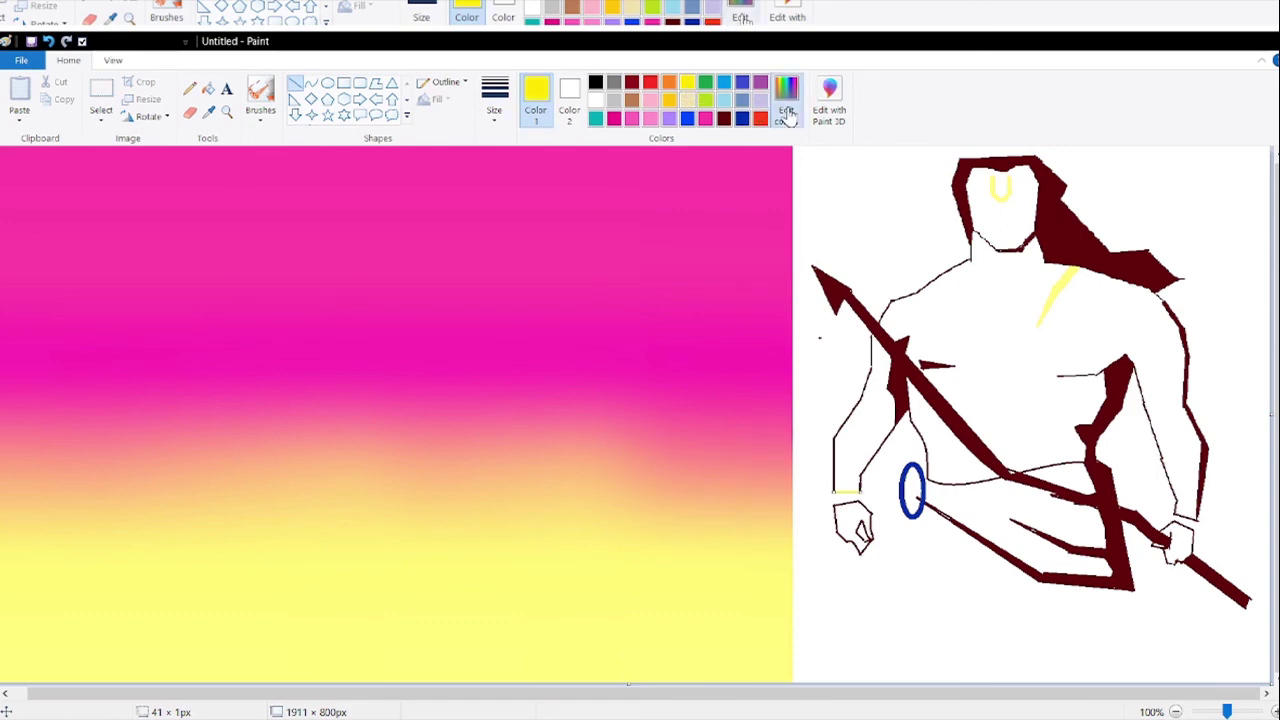
pyautogui.click(471, 503)
pyautogui.moveTo(912, 337); pyautogui.dragTo(922, 367)
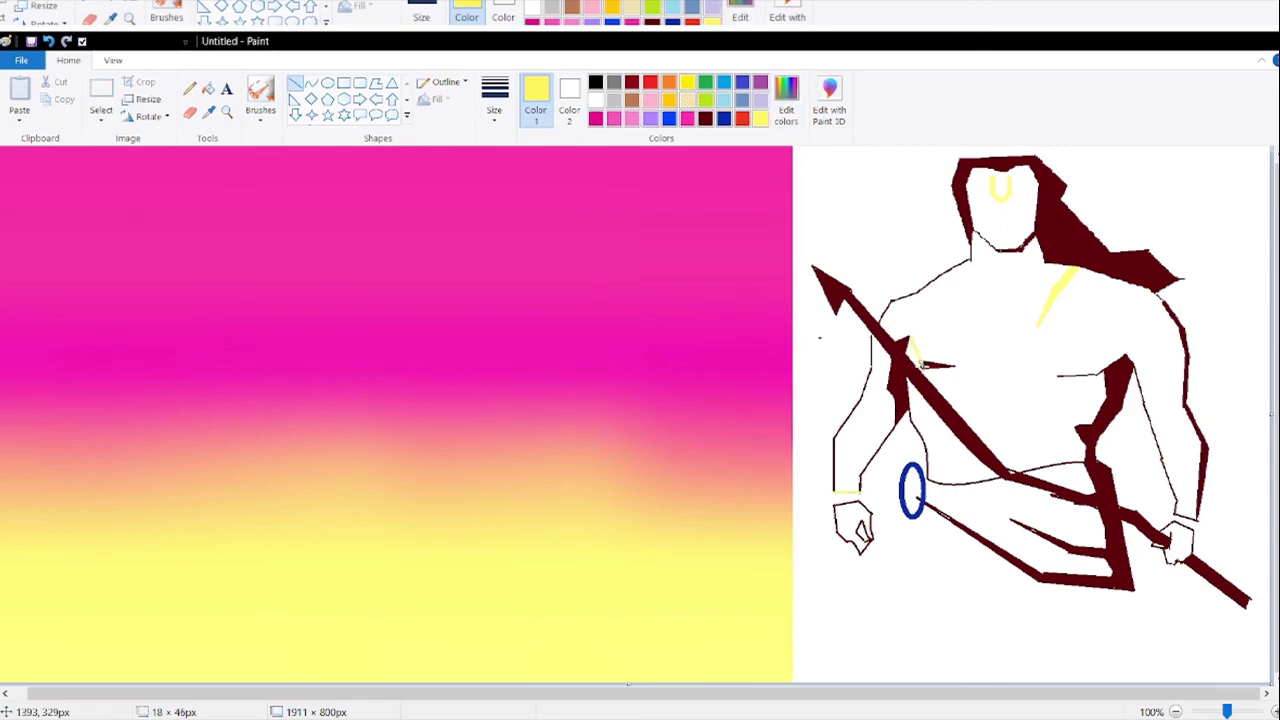
# - Zoom in to 200% and draw a light yellow contour from the armpit down the flank to the waist, its lowest segment about 22 × 90 px
pyautogui.click(227, 111)
pyautogui.click(924, 391)
pyautogui.click(48, 41)
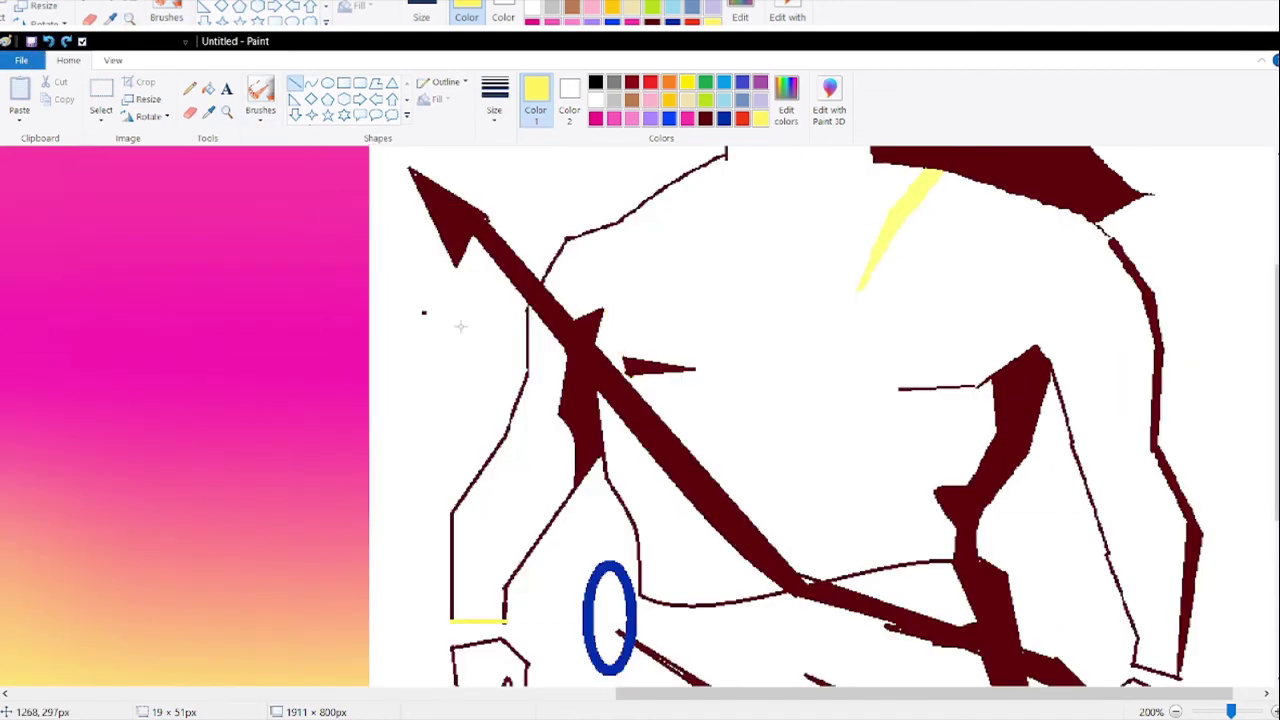
pyautogui.moveTo(605, 308)
pyautogui.mouseDown()
pyautogui.moveTo(624, 377)
pyautogui.moveTo(620, 471)
pyautogui.moveTo(642, 506)
pyautogui.moveTo(650, 603)
pyautogui.moveTo(646, 508)
pyautogui.moveTo(651, 593)
pyautogui.mouseUp()
pyautogui.click(311, 82)
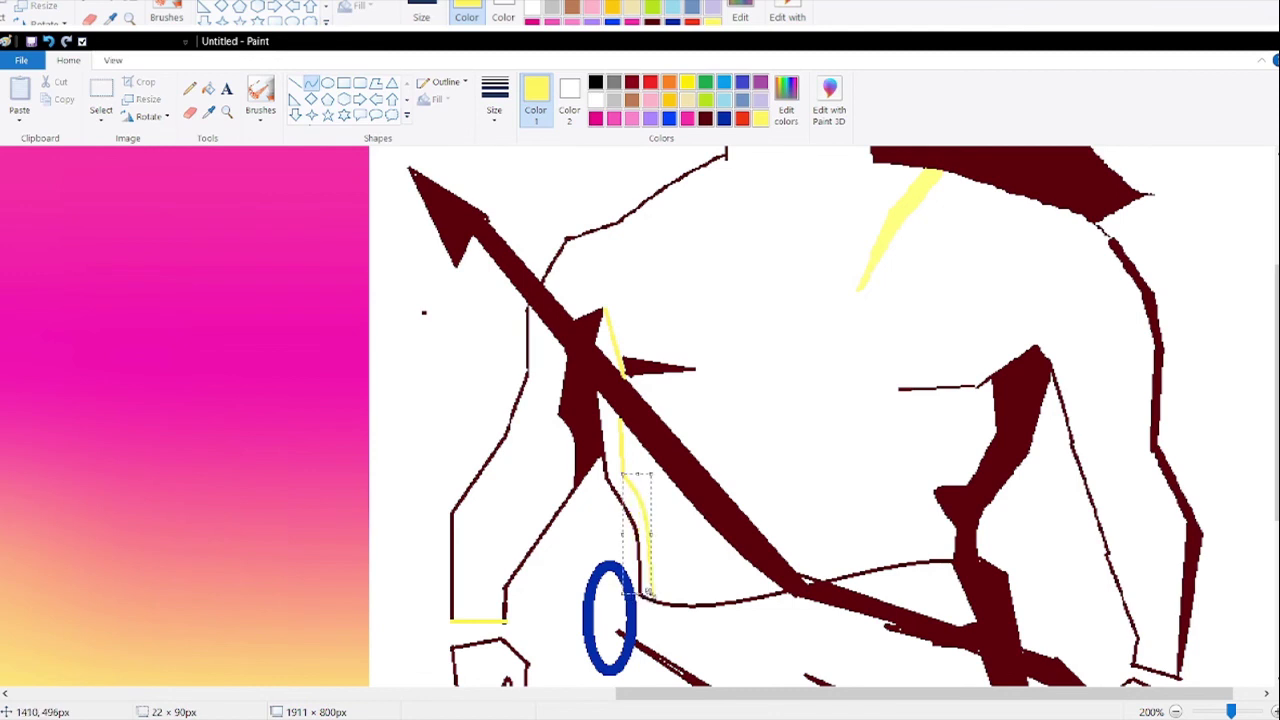
pyautogui.click(676, 622)
# - Close the gap at the waist and fill the flank strips above and below the spear with light yellow
pyautogui.click(208, 88)
pyautogui.click(607, 352)
pyautogui.click(601, 397)
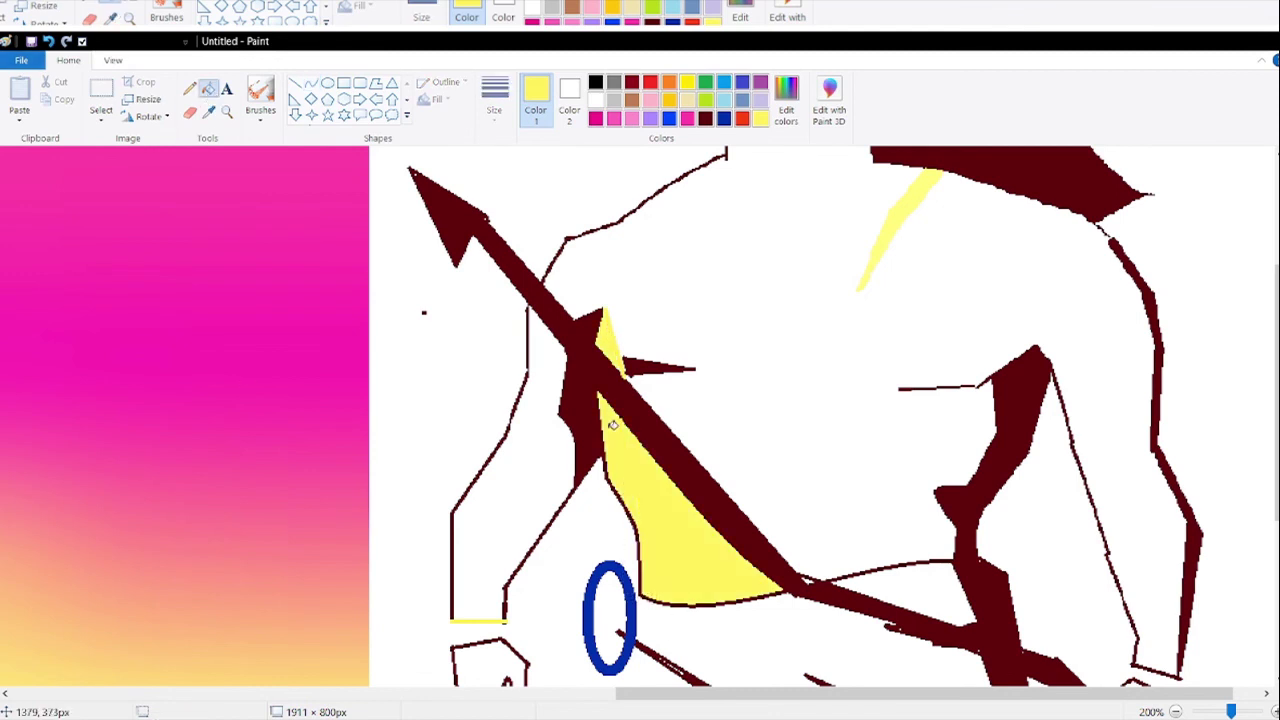
pyautogui.click(48, 41)
pyautogui.click(189, 88)
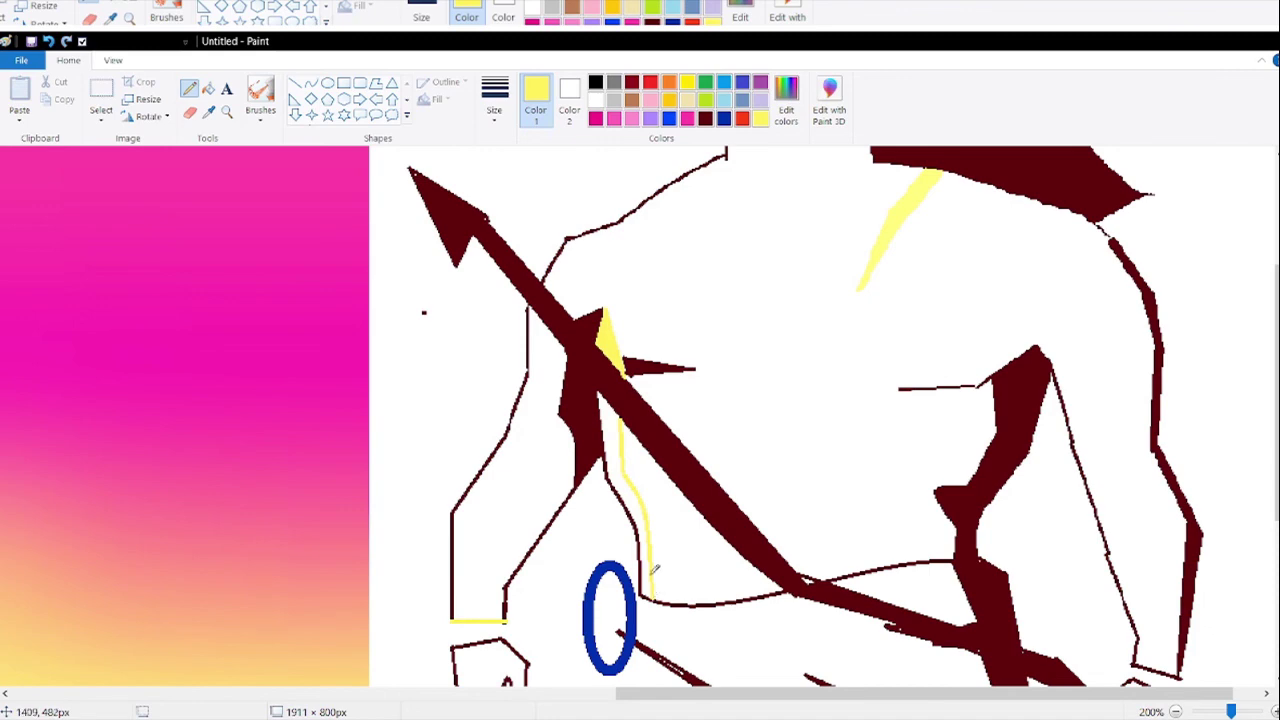
pyautogui.click(208, 88)
pyautogui.click(613, 452)
# - Draw a light yellow wedge about 62 × 14 px on the inner end of the lower chest line and fill it
pyautogui.scroll(-1, 614, 453)
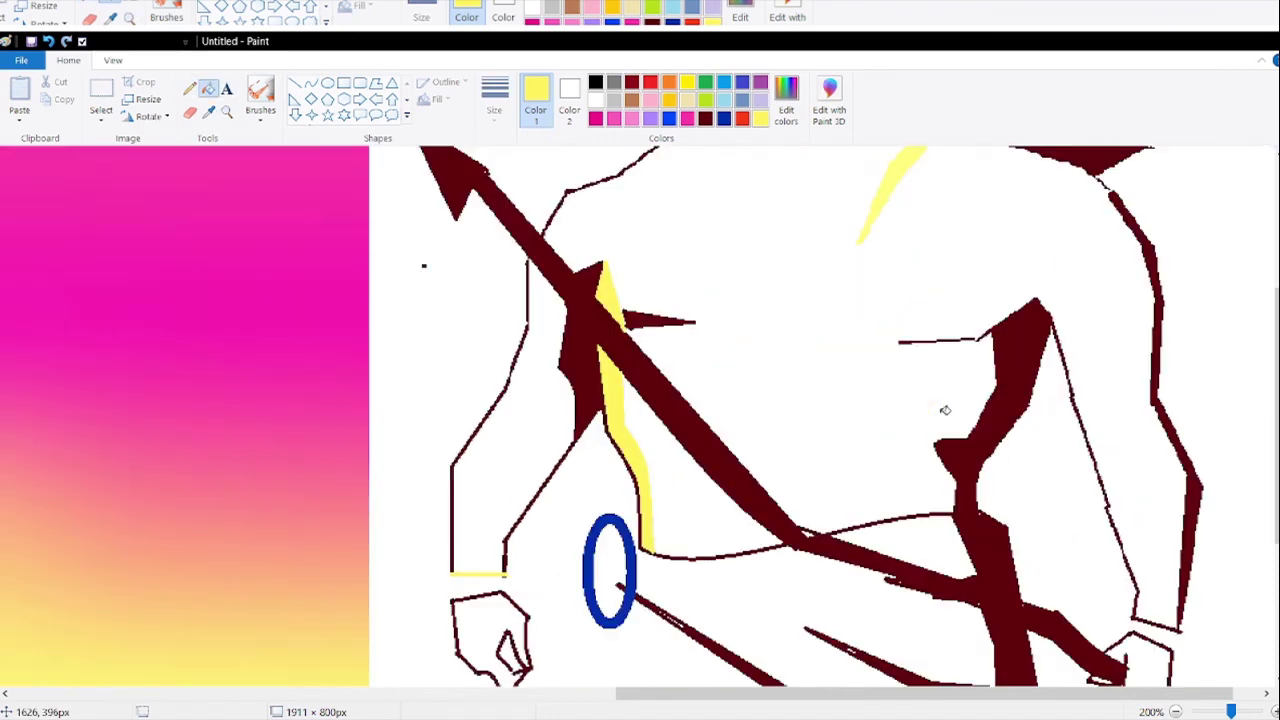
pyautogui.click(295, 82)
pyautogui.moveTo(911, 347); pyautogui.dragTo(874, 321)
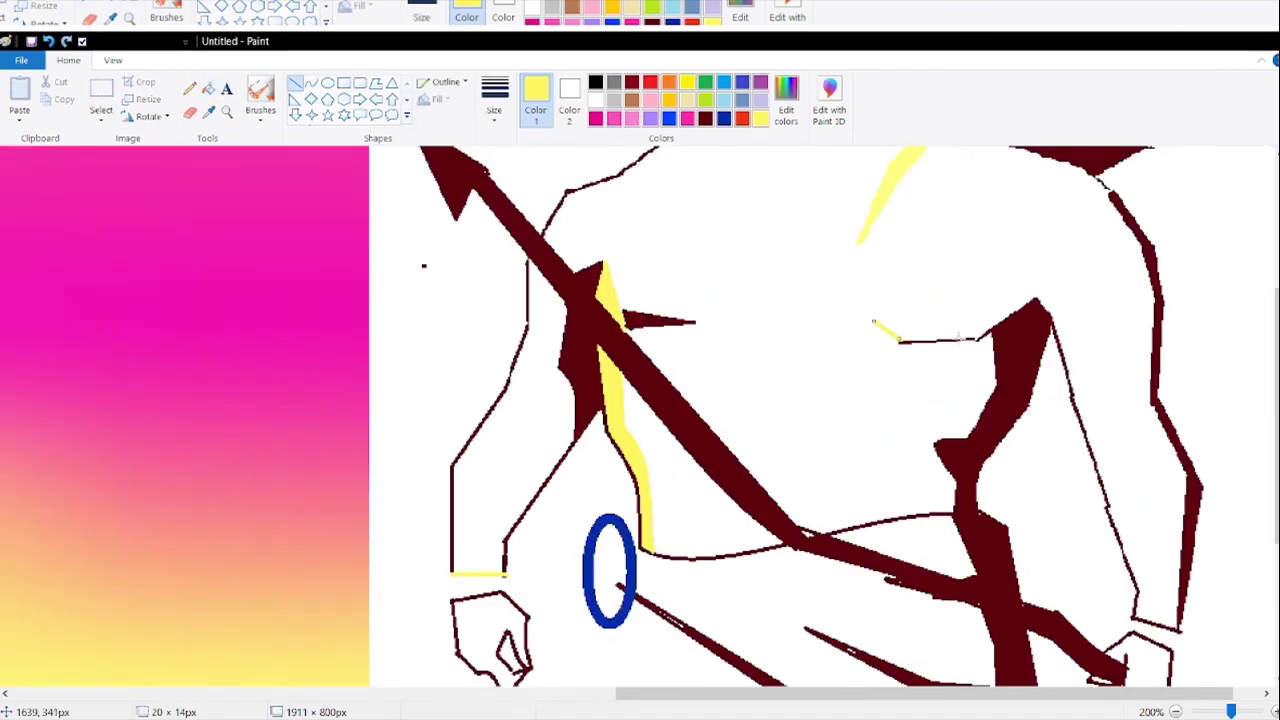
pyautogui.moveTo(964, 340); pyautogui.dragTo(874, 321)
pyautogui.click(208, 88)
pyautogui.click(909, 330)
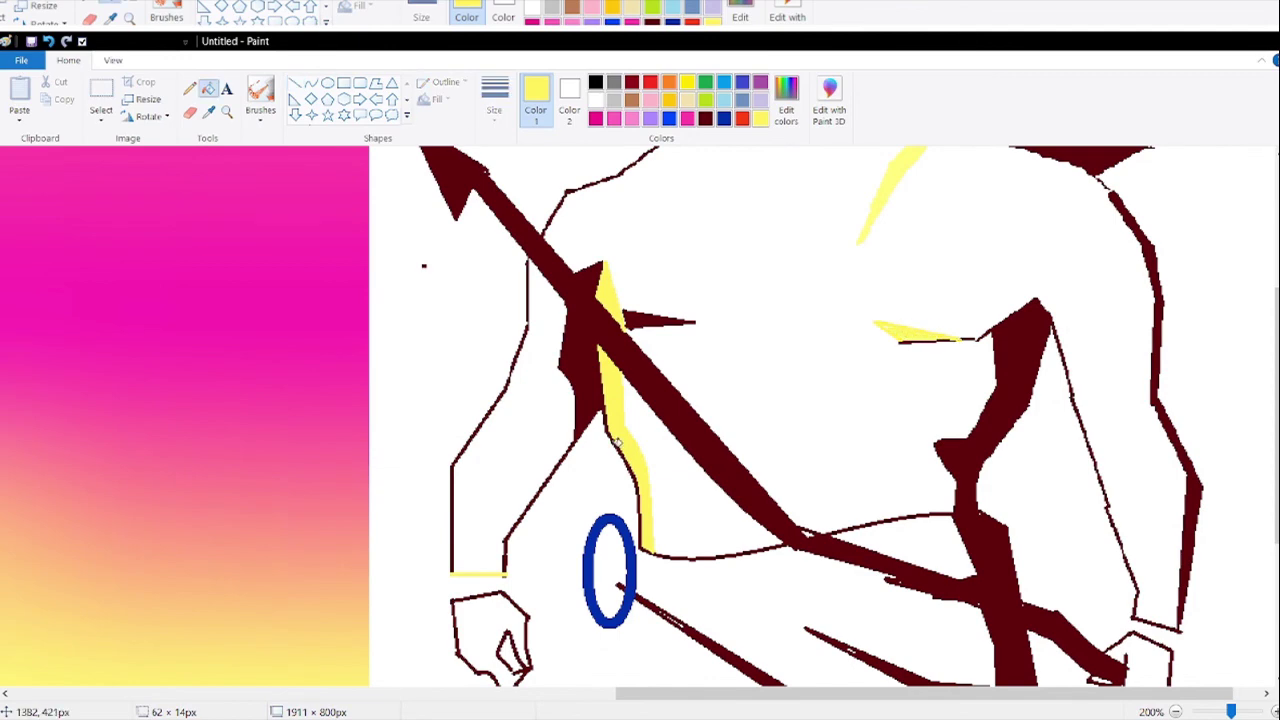
# - Draw a dark red quiver on the shoulder behind the spearhead, with its upper edge about 64 × 40 px, and fill it
pyautogui.scroll(5, 591, 463)
pyautogui.click(295, 82)
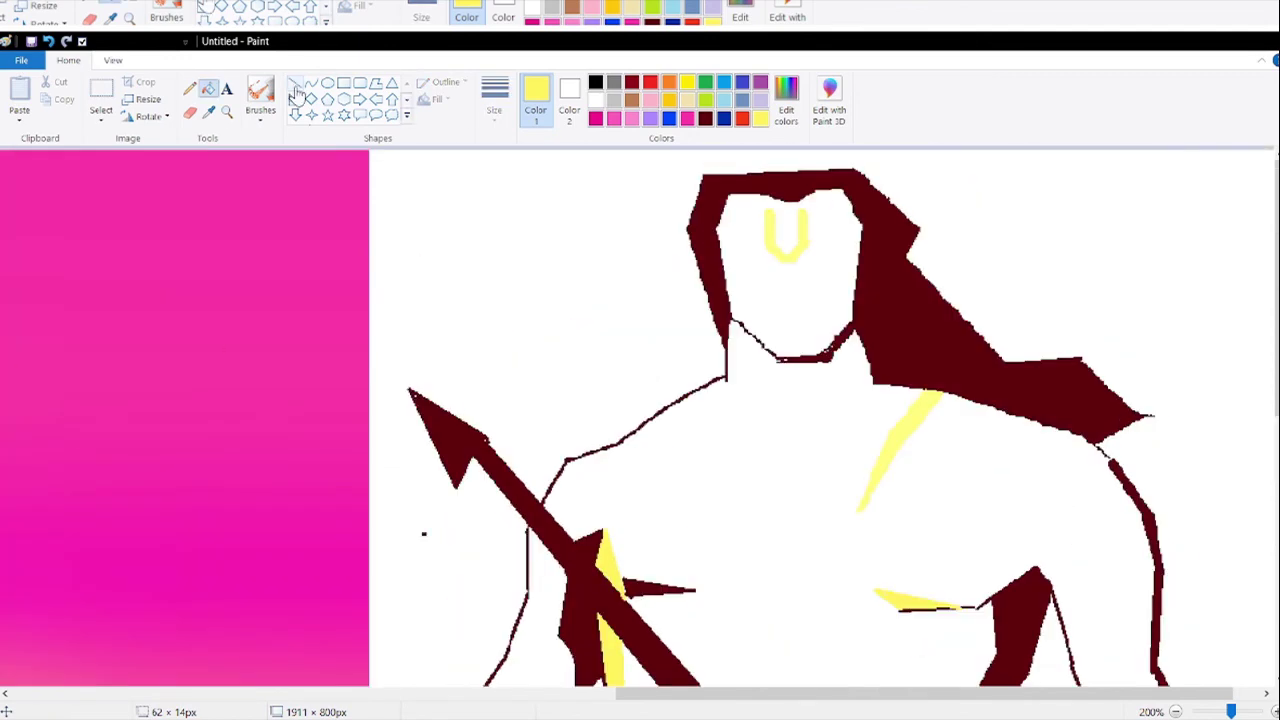
pyautogui.click(632, 82)
pyautogui.moveTo(620, 441); pyautogui.dragTo(589, 394)
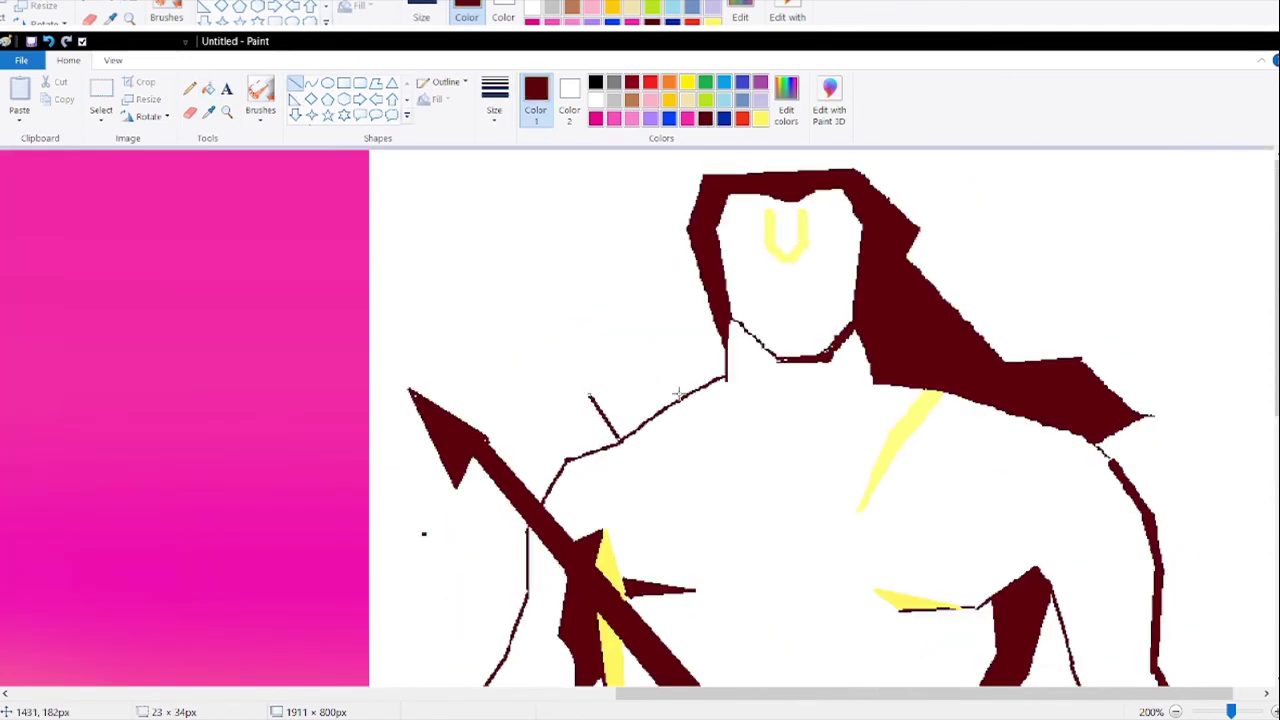
pyautogui.moveTo(688, 392); pyautogui.dragTo(673, 344)
pyautogui.moveTo(590, 395); pyautogui.dragTo(671, 343)
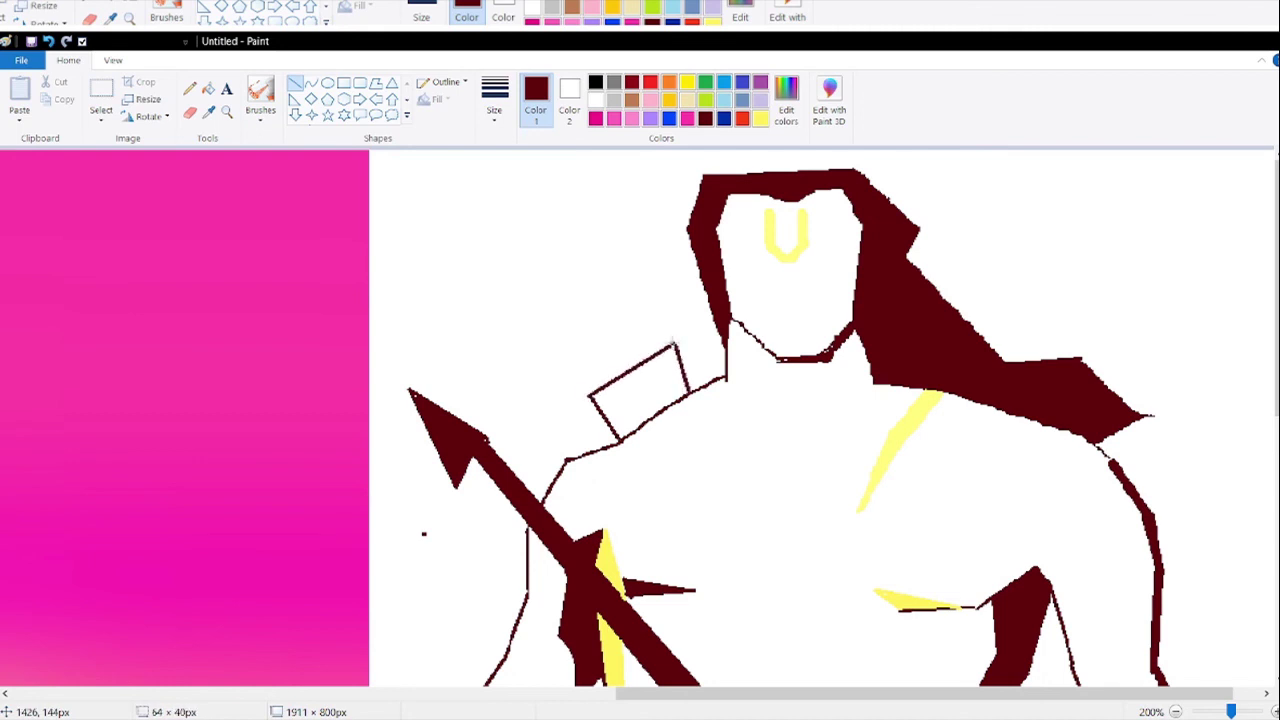
pyautogui.click(208, 88)
pyautogui.click(638, 393)
# - Draw a thin dark red strap diagonally from the quiver across the chest to the flank shading, its first segment about 80 × 73 px
pyautogui.click(295, 82)
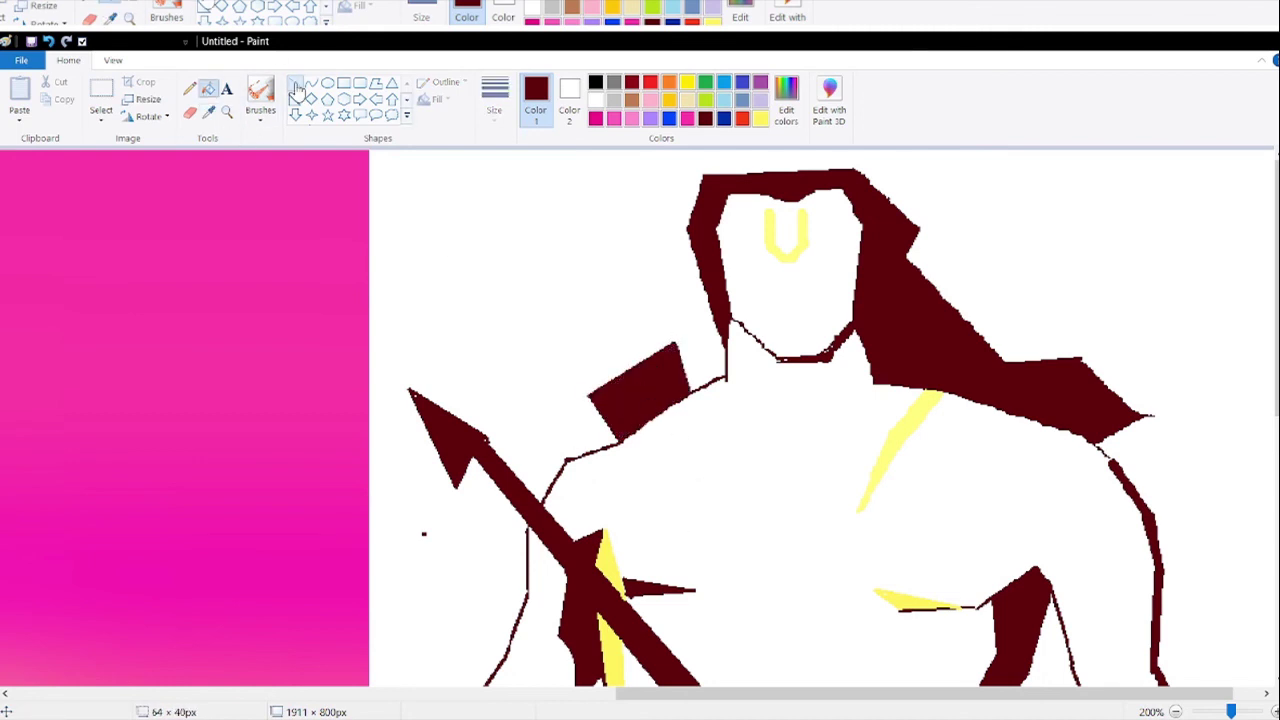
pyautogui.moveTo(645, 418); pyautogui.dragTo(751, 518)
pyautogui.click(494, 100)
pyautogui.click(491, 171)
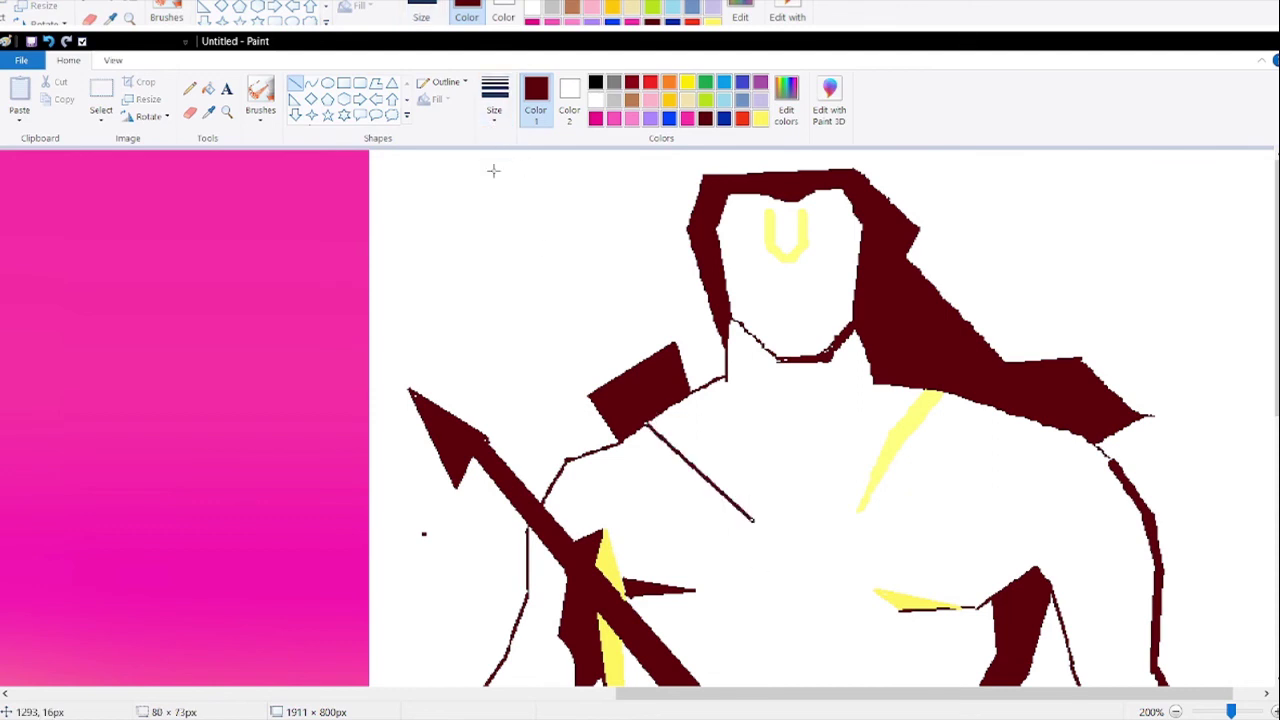
pyautogui.moveTo(754, 520); pyautogui.dragTo(880, 650)
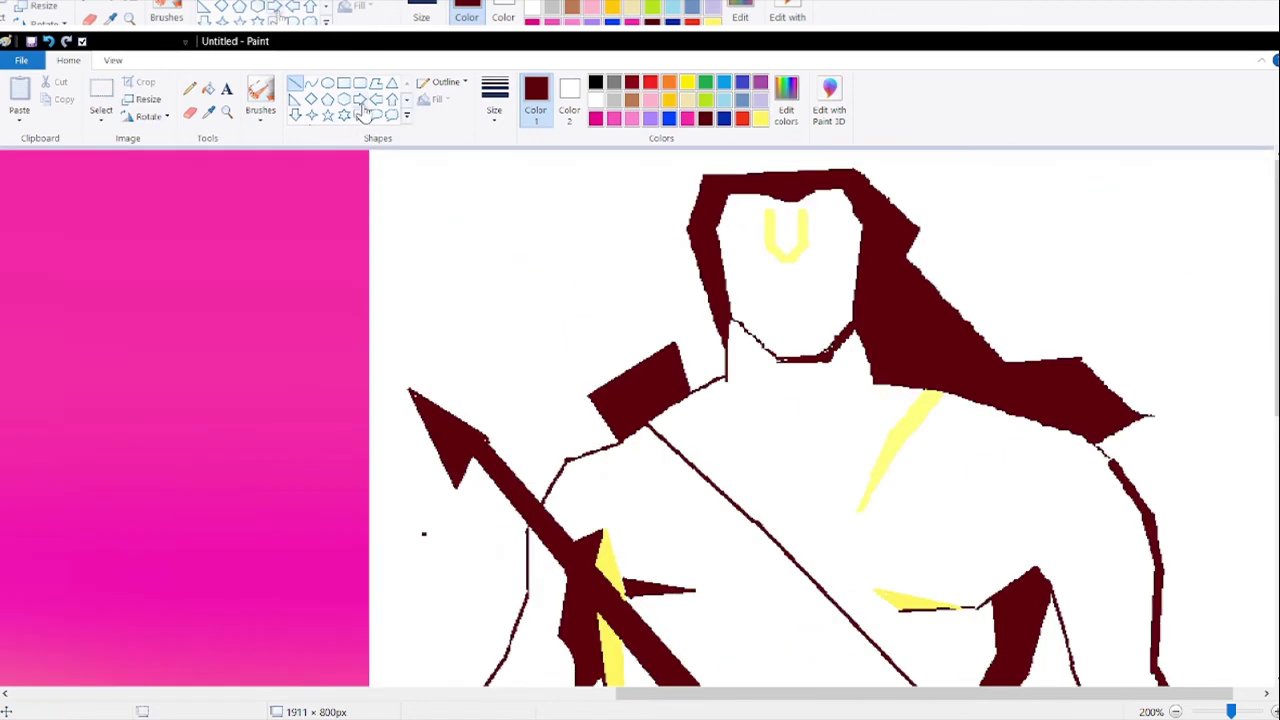
pyautogui.click(295, 114)
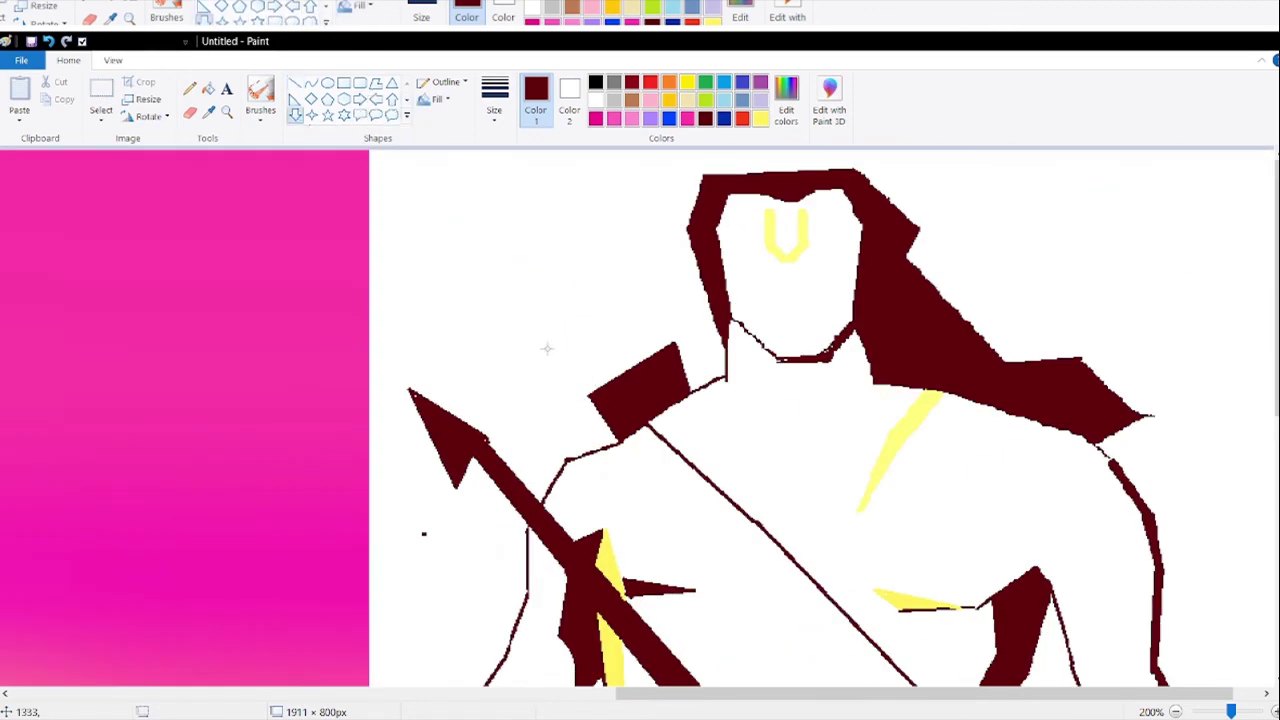
pyautogui.moveTo(563, 346)
pyautogui.mouseDown()
pyautogui.moveTo(606, 380)
pyautogui.moveTo(578, 388)
pyautogui.moveTo(551, 354)
pyautogui.moveTo(586, 355)
pyautogui.moveTo(575, 360)
pyautogui.mouseUp()
pyautogui.click(49, 42)
# - Draw three small triangular polygons above the quiver as arrow ends, about 18 × 21 px each, and fill them with dark red
pyautogui.click(376, 83)
pyautogui.moveTo(654, 323); pyautogui.dragTo(628, 362)
pyautogui.click(635, 328)
pyautogui.click(645, 333)
pyautogui.click(654, 323)
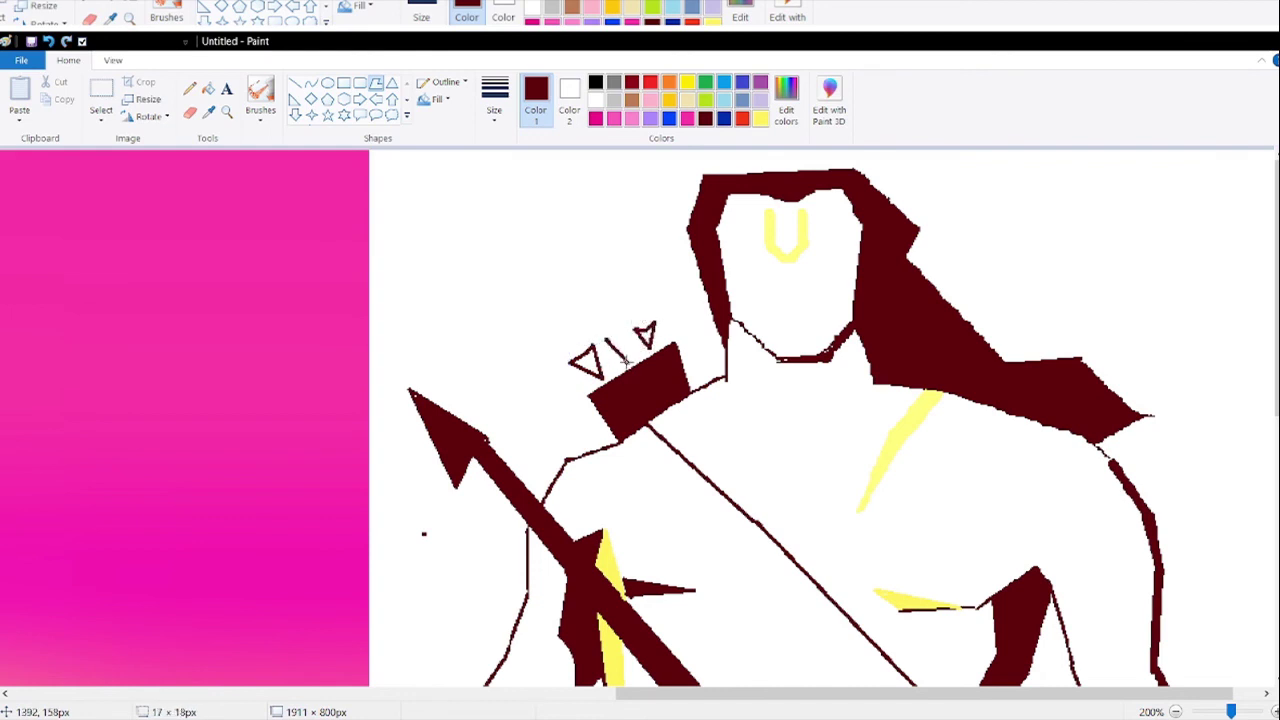
pyautogui.click(208, 88)
pyautogui.click(585, 360)
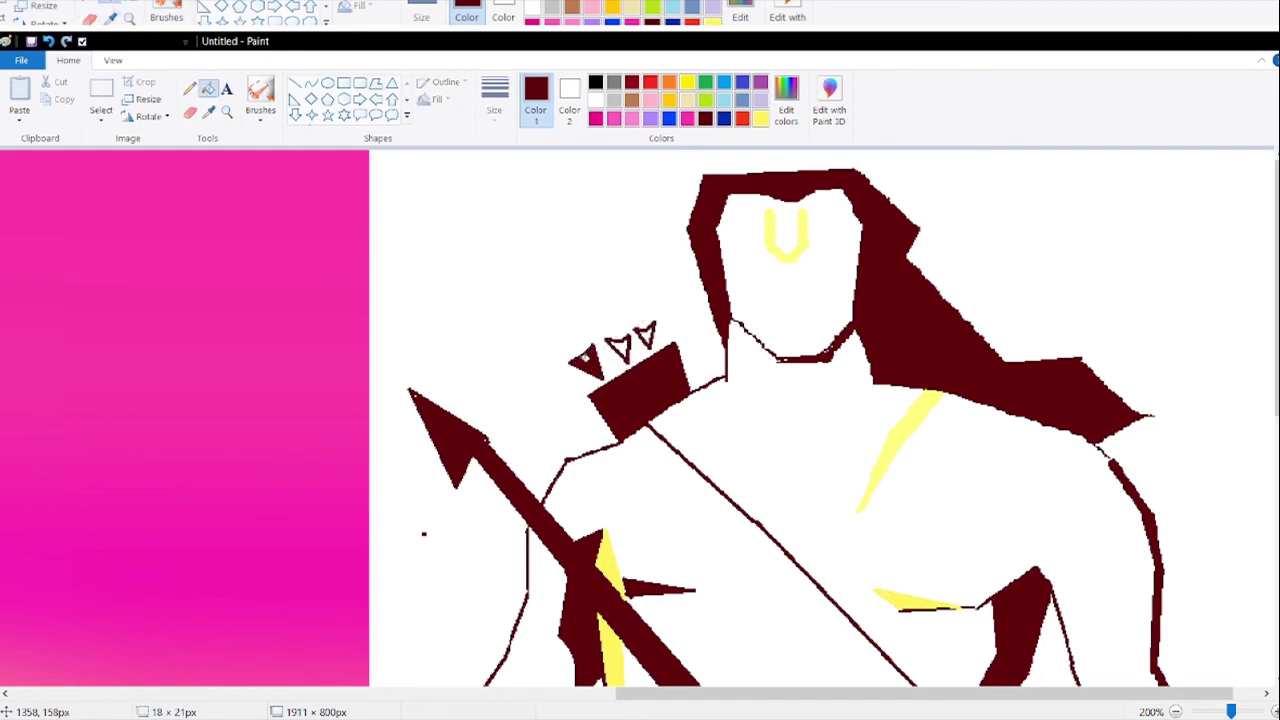
pyautogui.click(646, 333)
pyautogui.click(227, 111)
pyautogui.rightClick(663, 352)
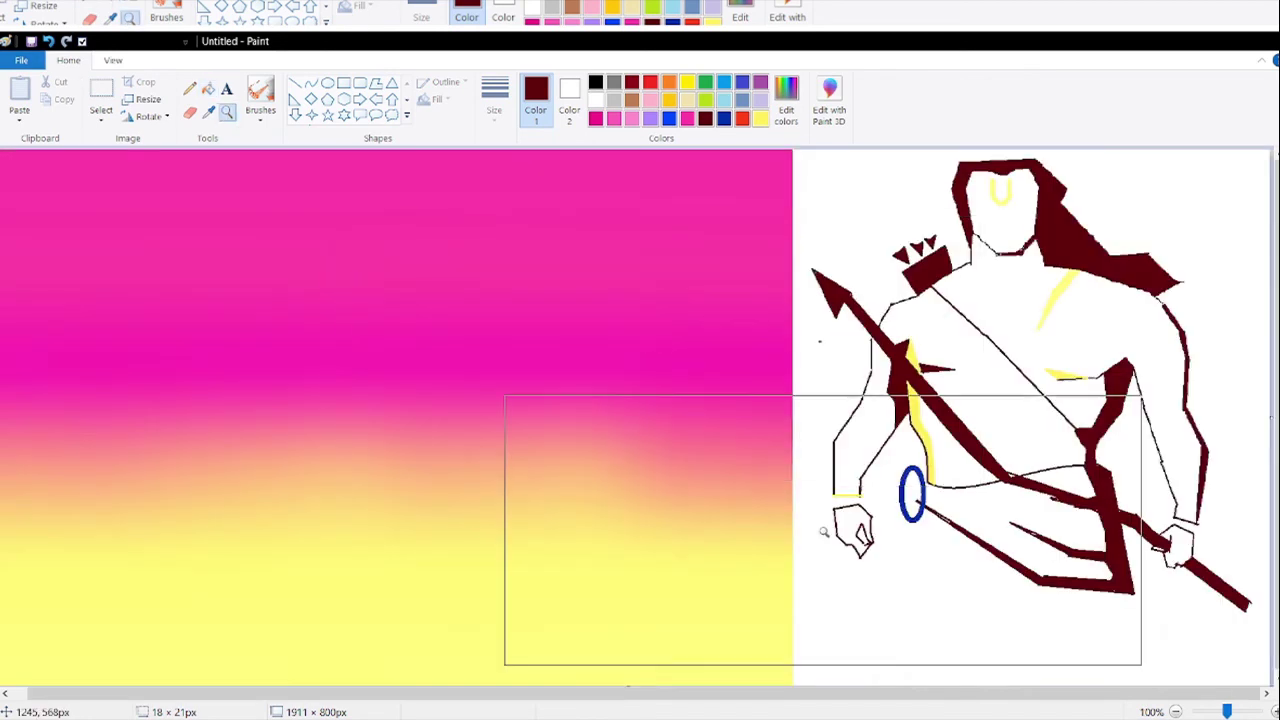
# - Try to fill the torso and arms with brown, and undo the fills
pyautogui.click(632, 100)
pyautogui.click(208, 88)
pyautogui.click(1000, 400)
pyautogui.click(955, 445)
pyautogui.click(875, 436)
pyautogui.click(996, 291)
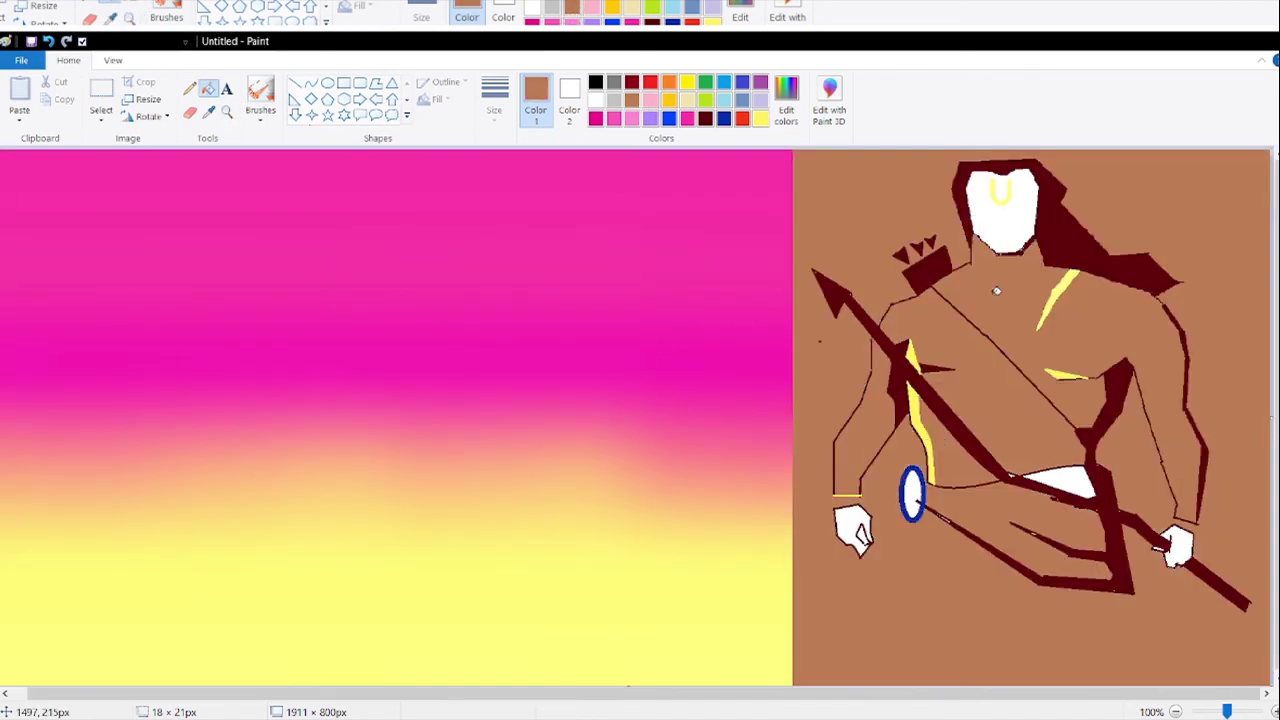
pyautogui.click(48, 47)
pyautogui.click(48, 47)
pyautogui.click(48, 47)
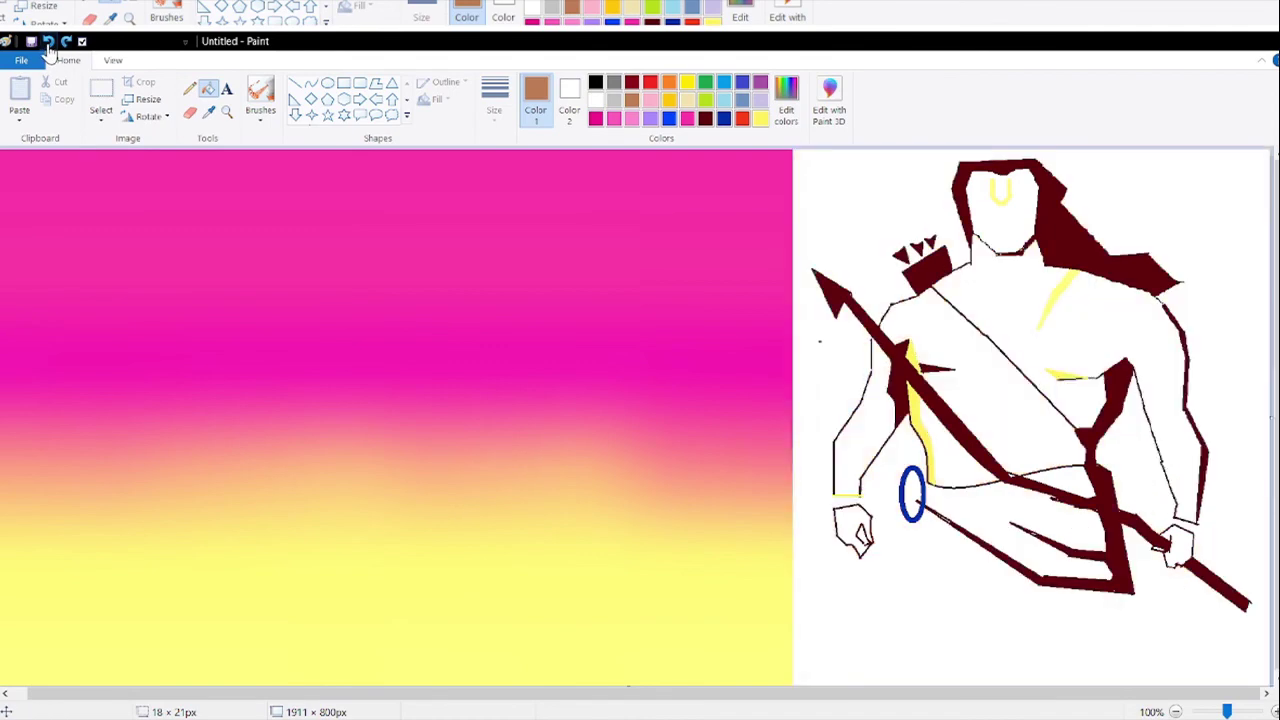
# - Fill the hollow in the free hand with dark red and move the whole figure onto the gradient as a transparent selection
pyautogui.click(104, 104)
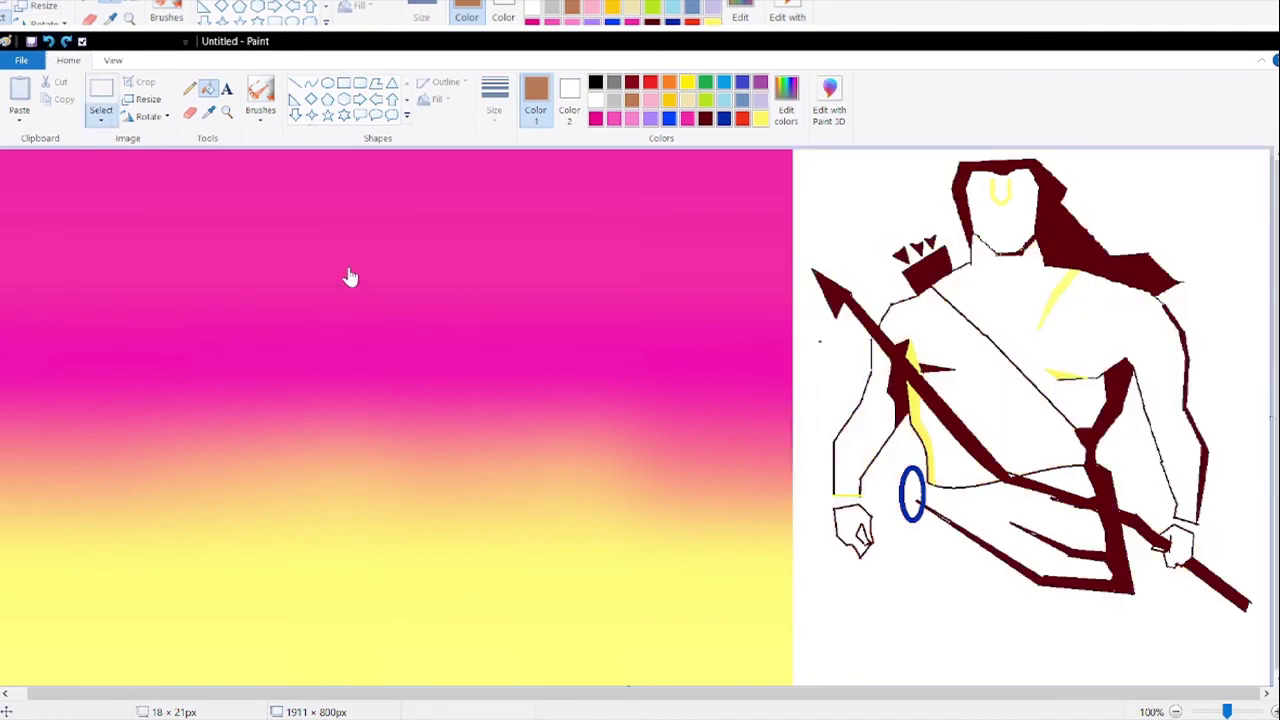
pyautogui.click(705, 118)
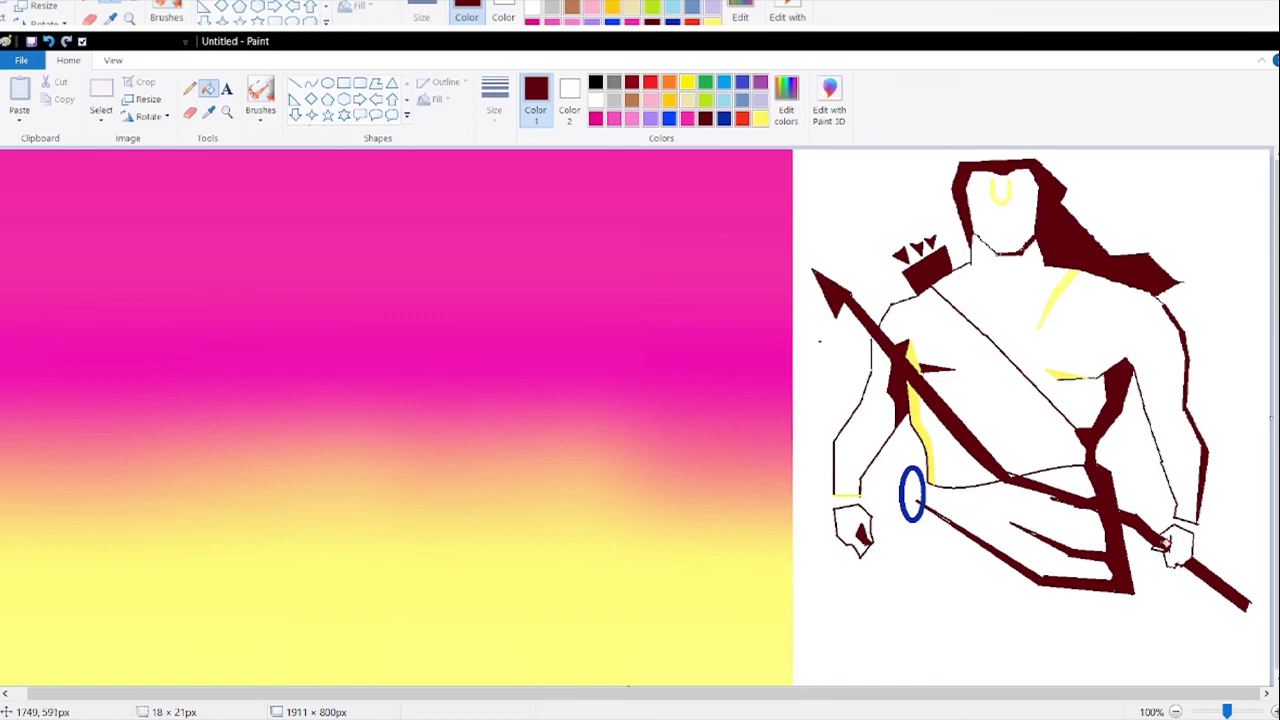
pyautogui.click(101, 94)
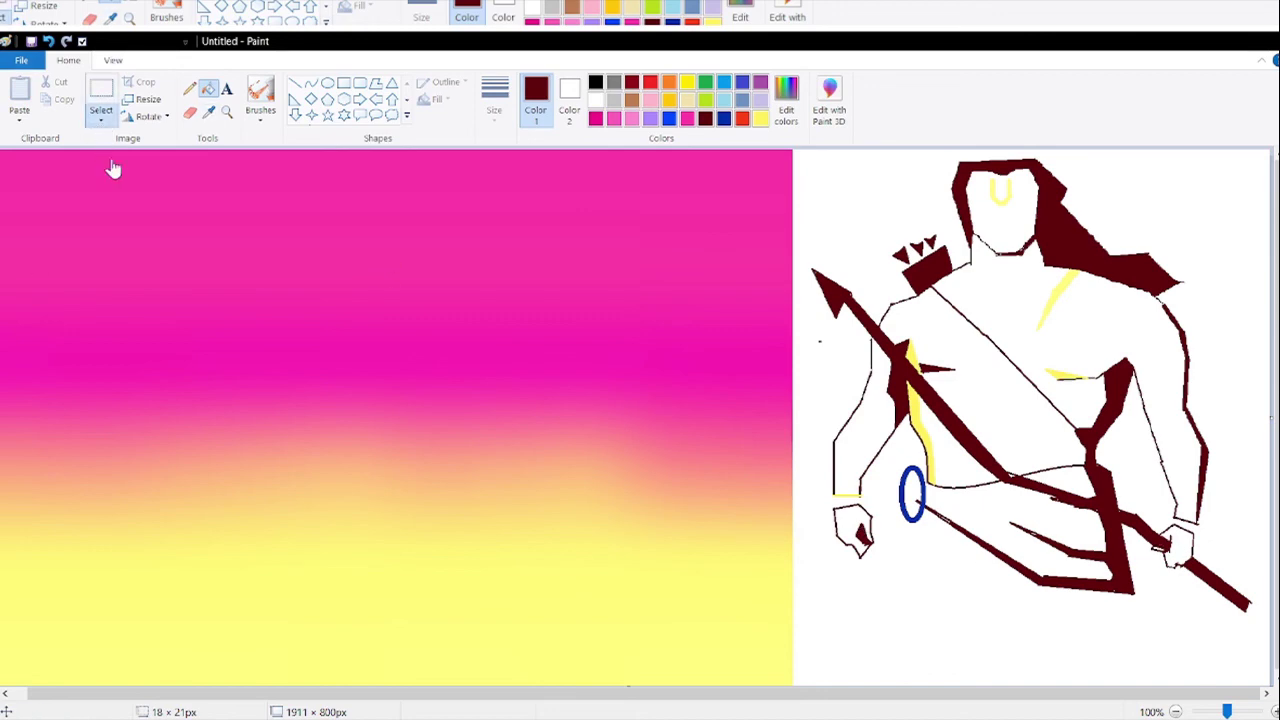
pyautogui.moveTo(799, 151)
pyautogui.mouseDown()
pyautogui.moveTo(1252, 632)
pyautogui.moveTo(1245, 614)
pyautogui.mouseUp()
pyautogui.moveTo(1034, 343)
pyautogui.mouseDown()
pyautogui.moveTo(363, 375)
pyautogui.moveTo(414, 426)
pyautogui.mouseUp()
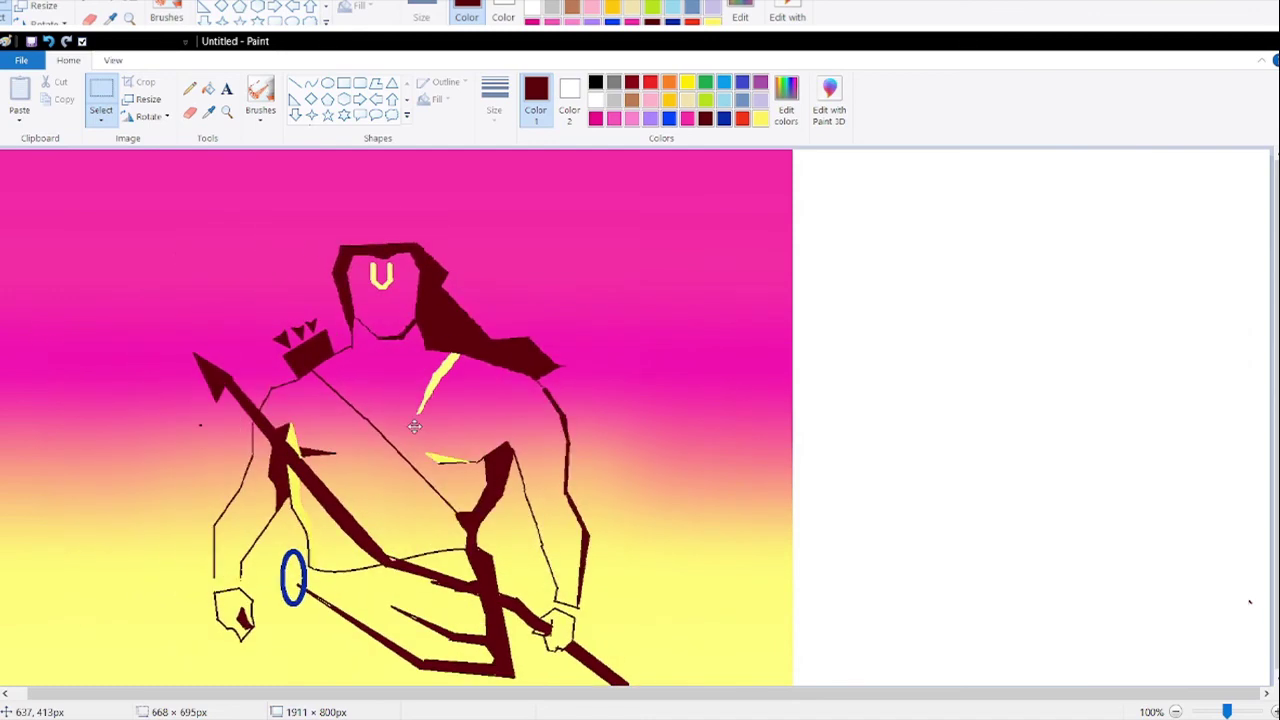
pyautogui.click(919, 263)
pyautogui.click(344, 83)
pyautogui.moveTo(828, 216); pyautogui.dragTo(856, 231)
pyautogui.click(208, 88)
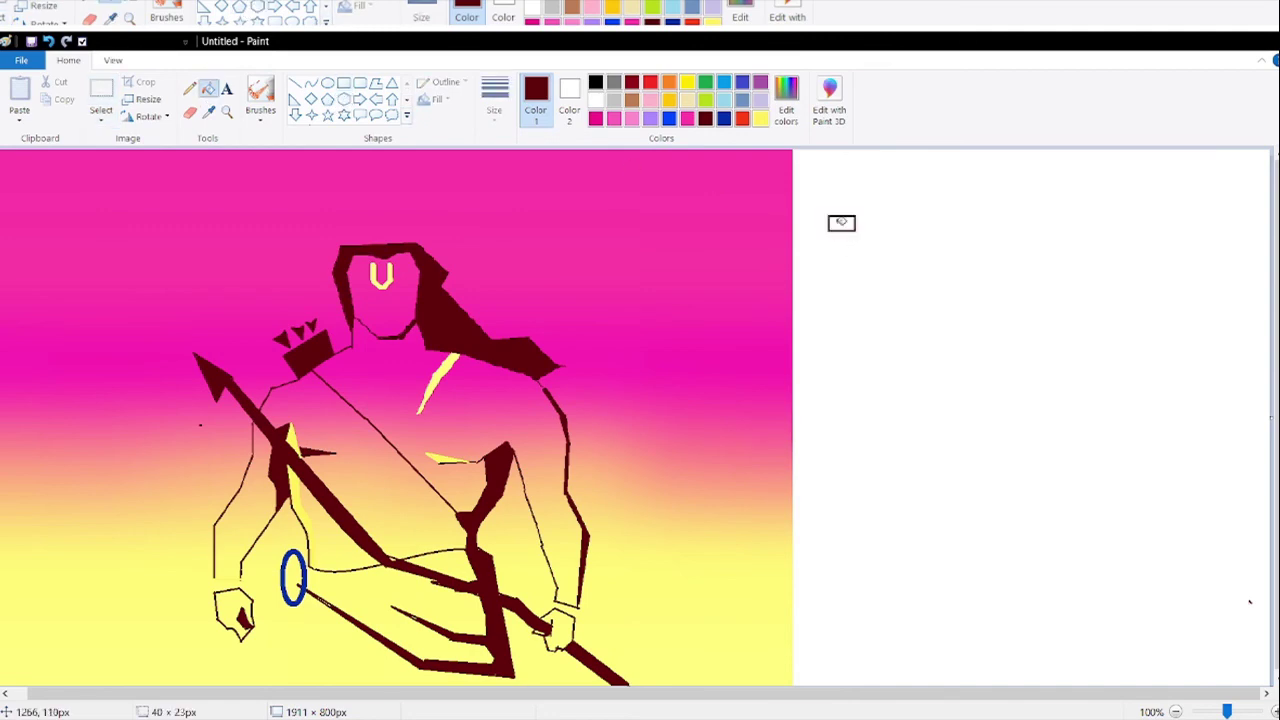
pyautogui.click(842, 223)
pyautogui.click(48, 41)
pyautogui.click(48, 41)
pyautogui.click(377, 228)
pyautogui.click(48, 41)
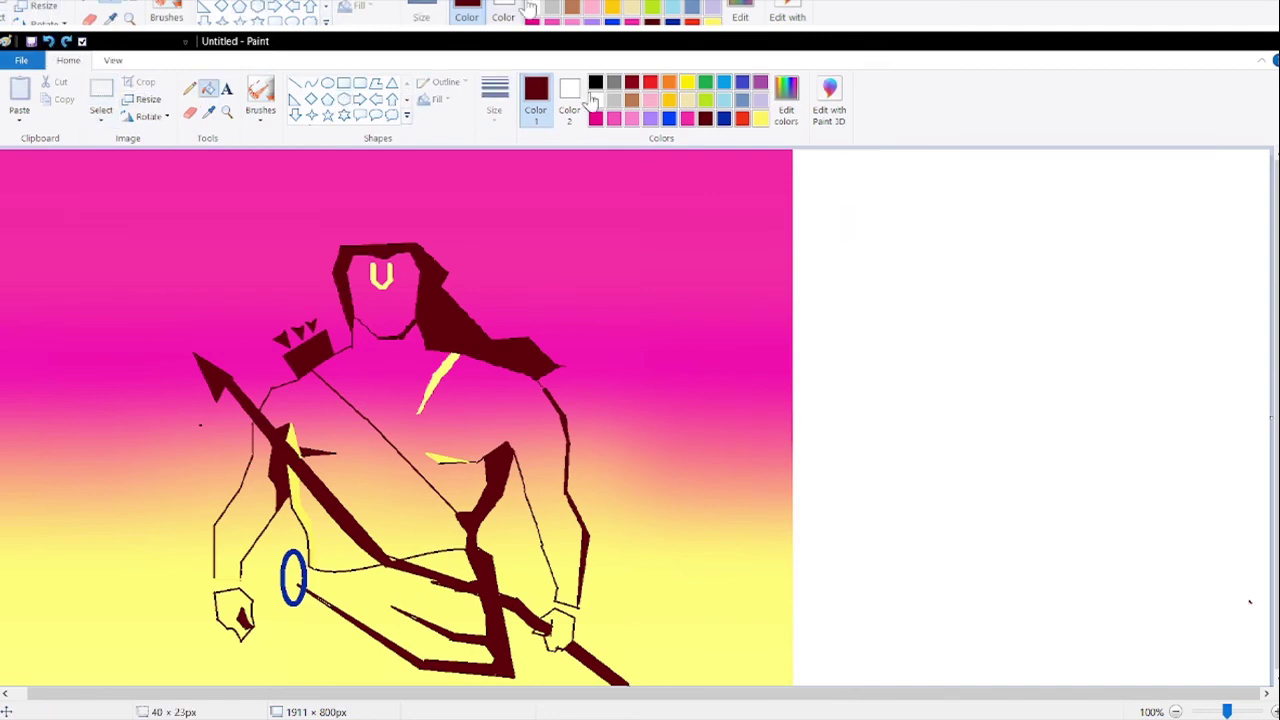
# - Draw a rectangle of about 56 × 26 px just above the head and fill it with dark red
pyautogui.click(344, 83)
pyautogui.moveTo(390, 230); pyautogui.dragTo(401, 229)
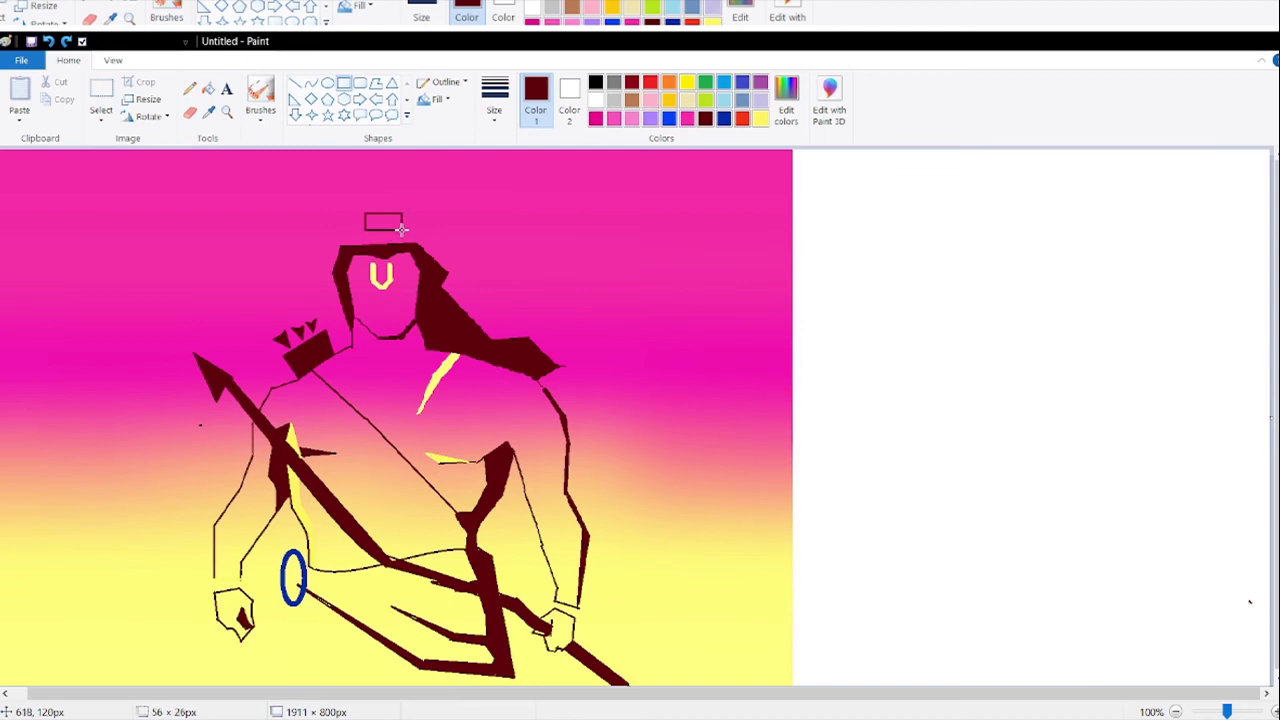
pyautogui.click(208, 88)
pyautogui.click(383, 221)
pyautogui.click(1049, 306)
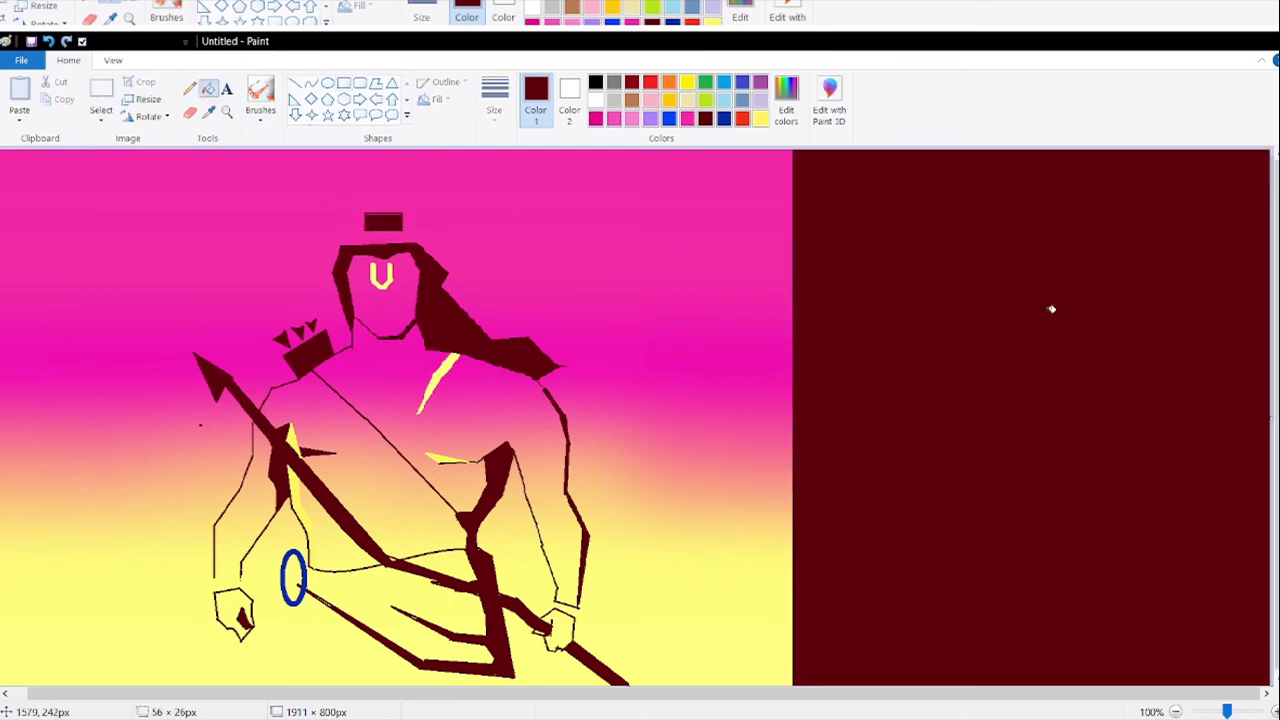
pyautogui.hotkey('ctrl', 'z')
# - Narrow the canvas to 1201 × 800 px to cut off the blank area, and close the free arm's wrist with a dark red line
pyautogui.moveTo(1268, 423); pyautogui.dragTo(808, 418)
pyautogui.click(296, 82)
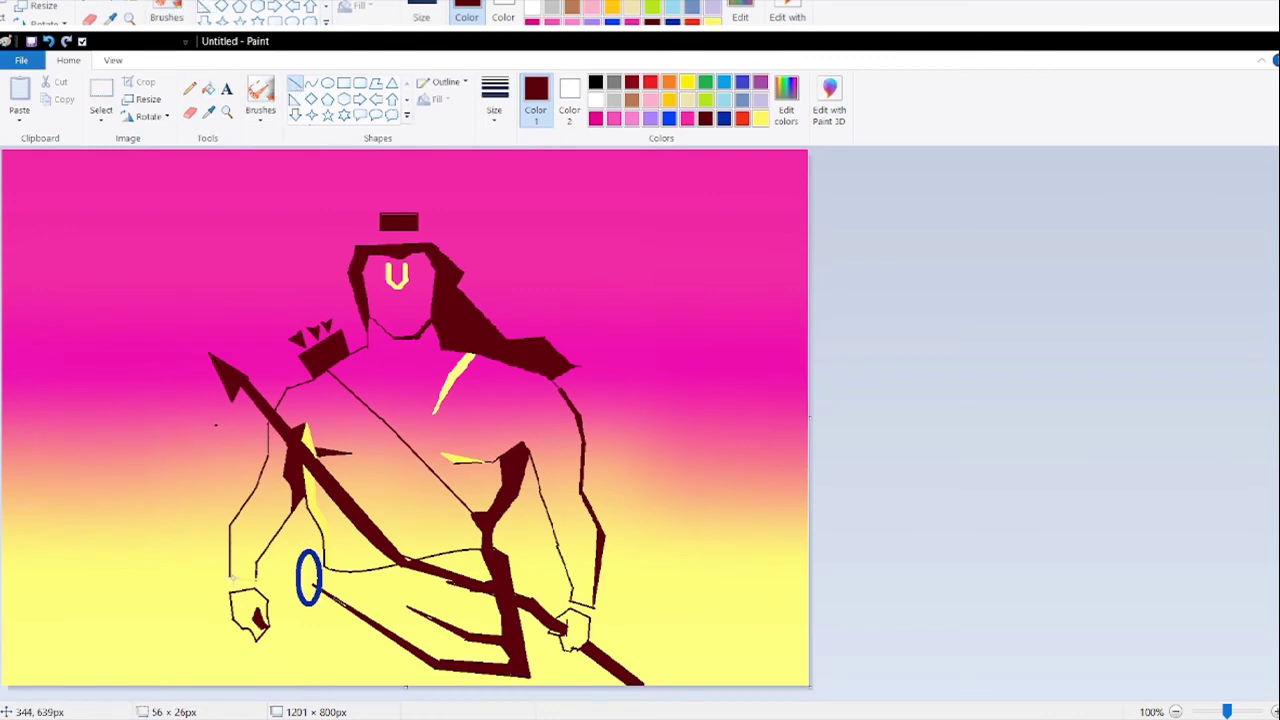
pyautogui.click(901, 449)
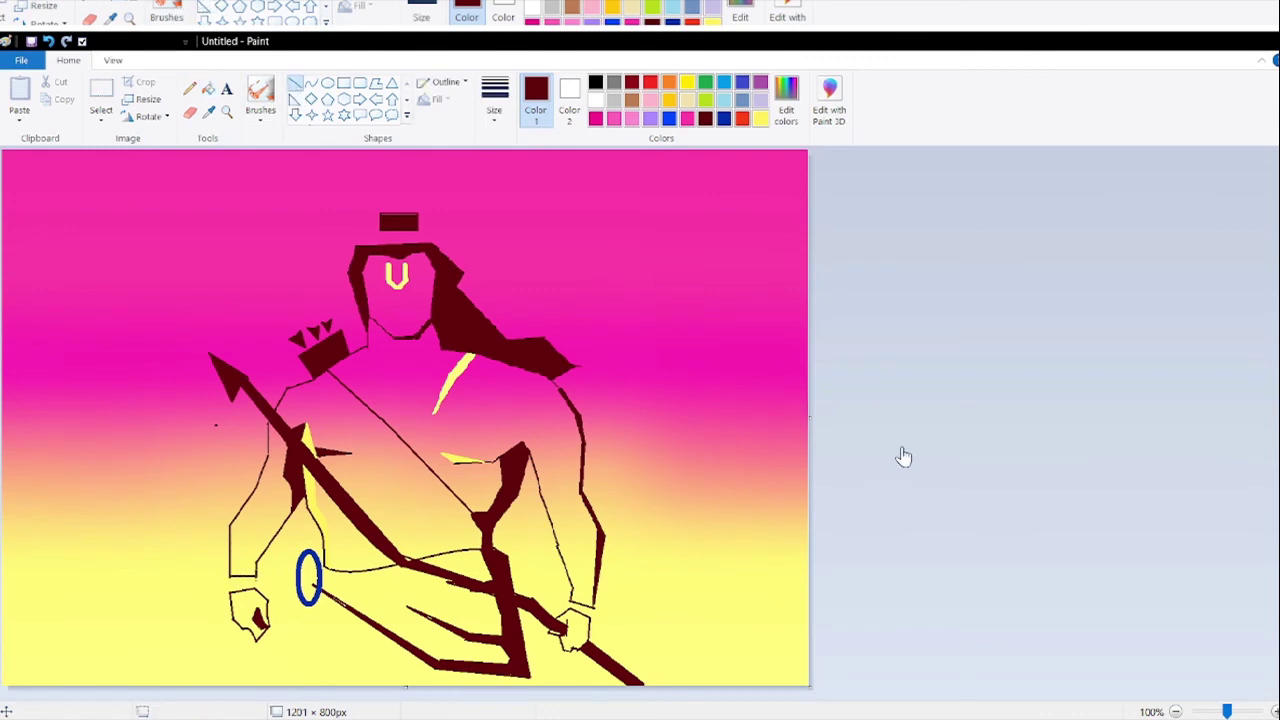